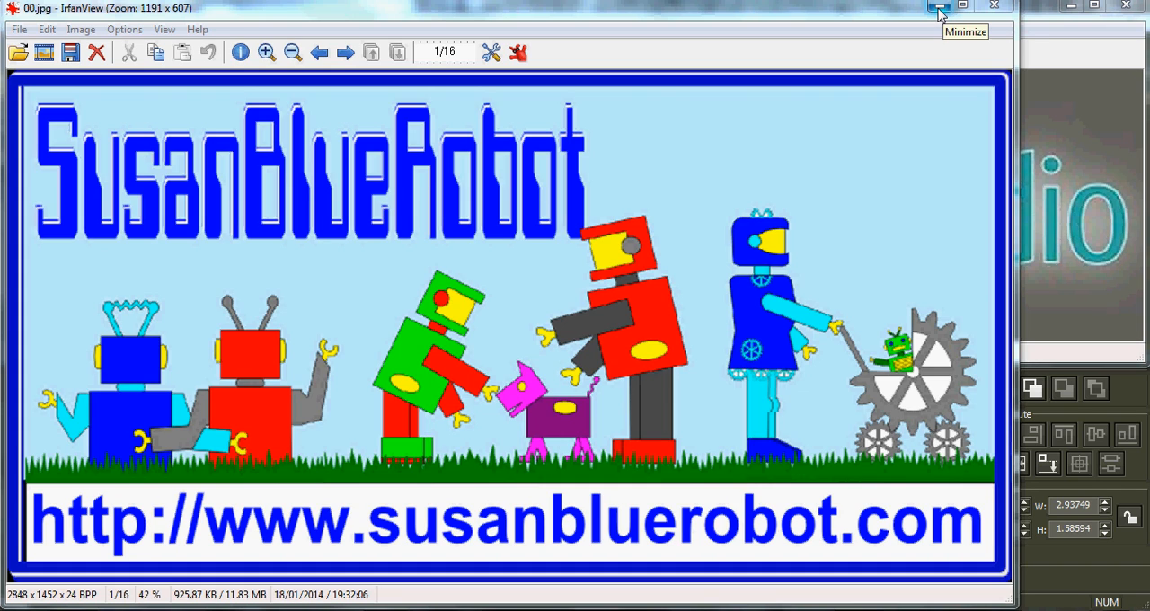
# Step: Switch from the IrfanView images to Popup Card Studio and look over the bench seat model
pyautogui.press('space')
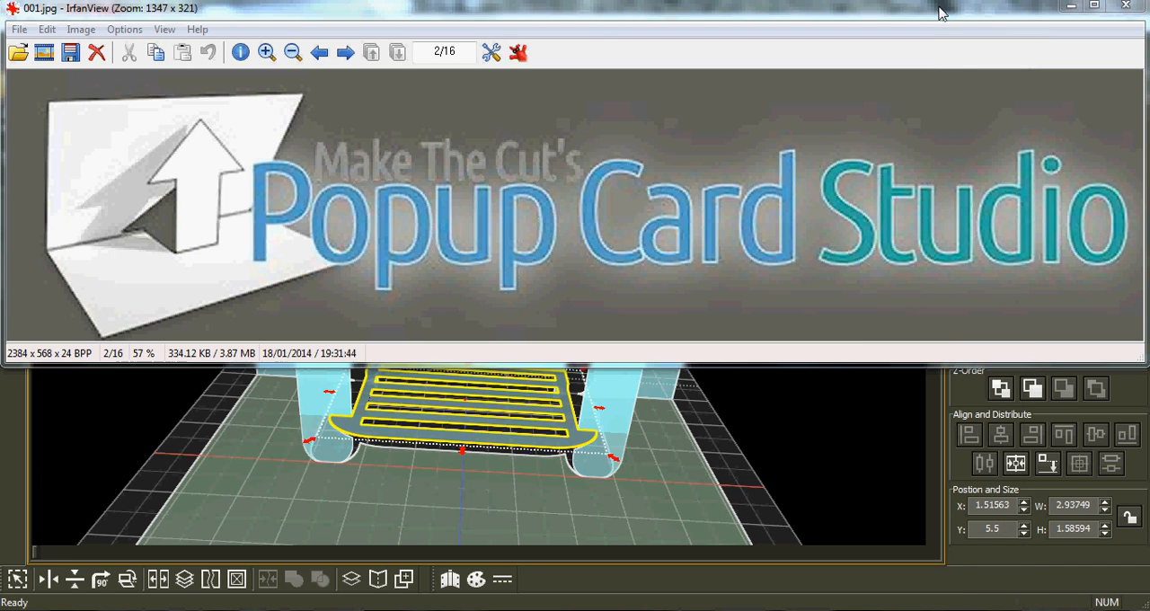
pyautogui.click(1071, 9)
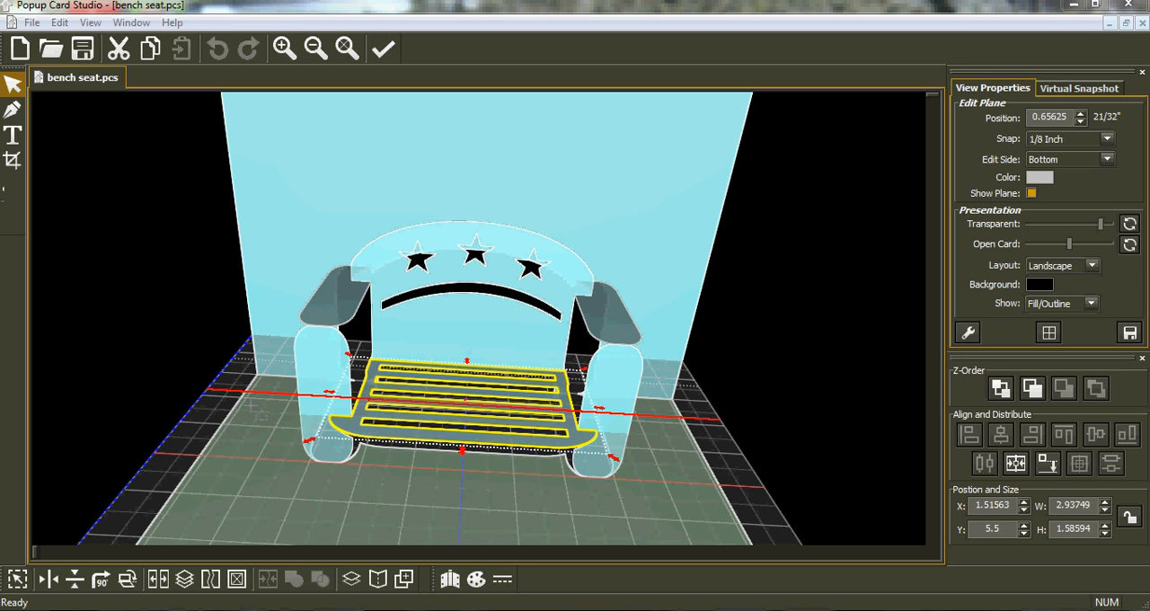
pyautogui.moveTo(378, 401)
pyautogui.mouseDown(button='middle')
pyautogui.moveTo(390, 421)
pyautogui.moveTo(370, 422)
pyautogui.moveTo(401, 415)
pyautogui.moveTo(377, 409)
pyautogui.mouseUp(button='middle')
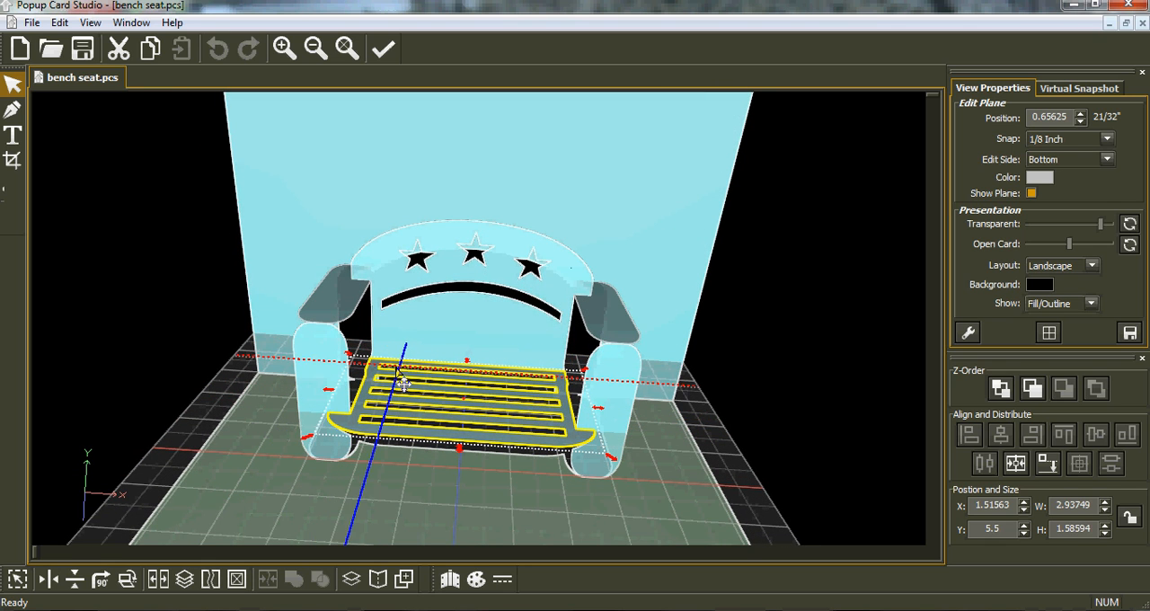
# Step: Create a new 90 Degree Open Type project, 6 in wide and 5 in high
pyautogui.click(19, 49)
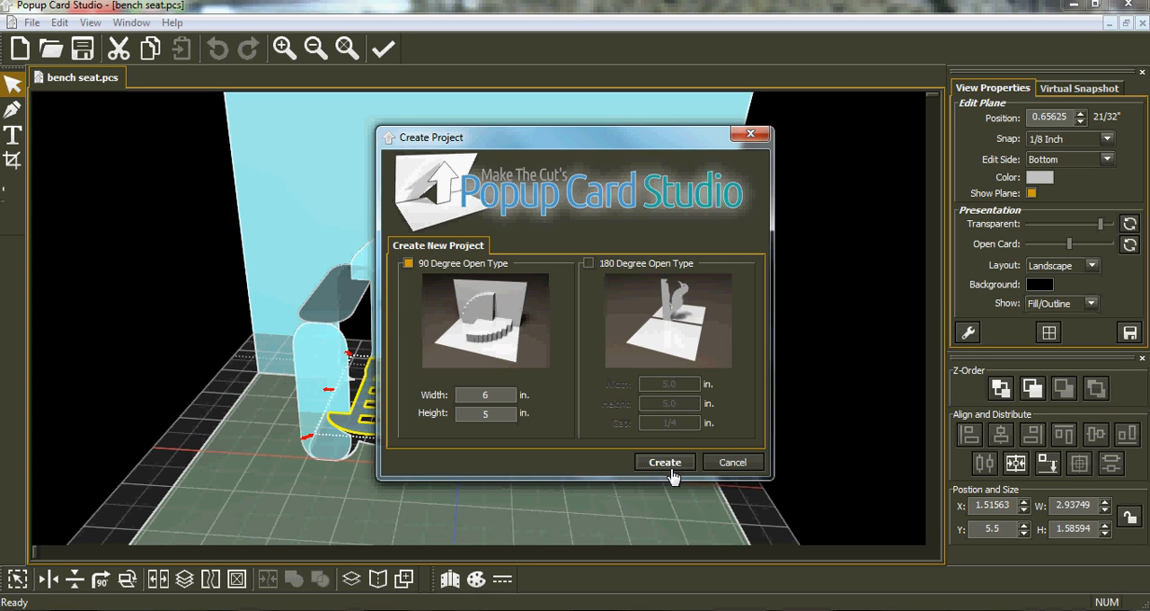
pyautogui.click(667, 464)
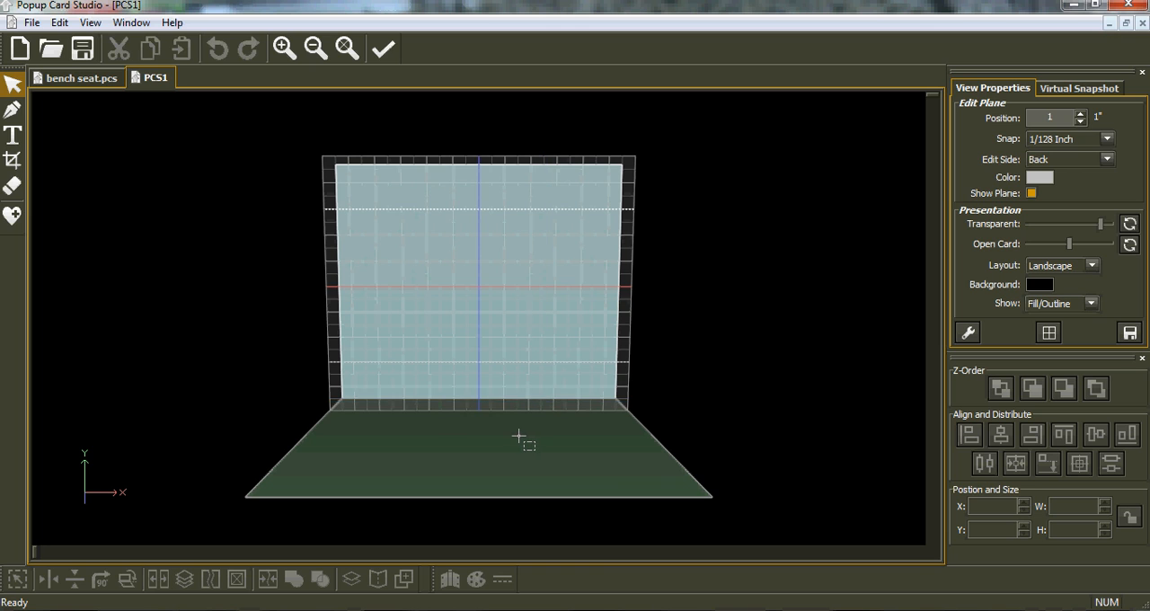
pyautogui.scroll(3, 517, 438)
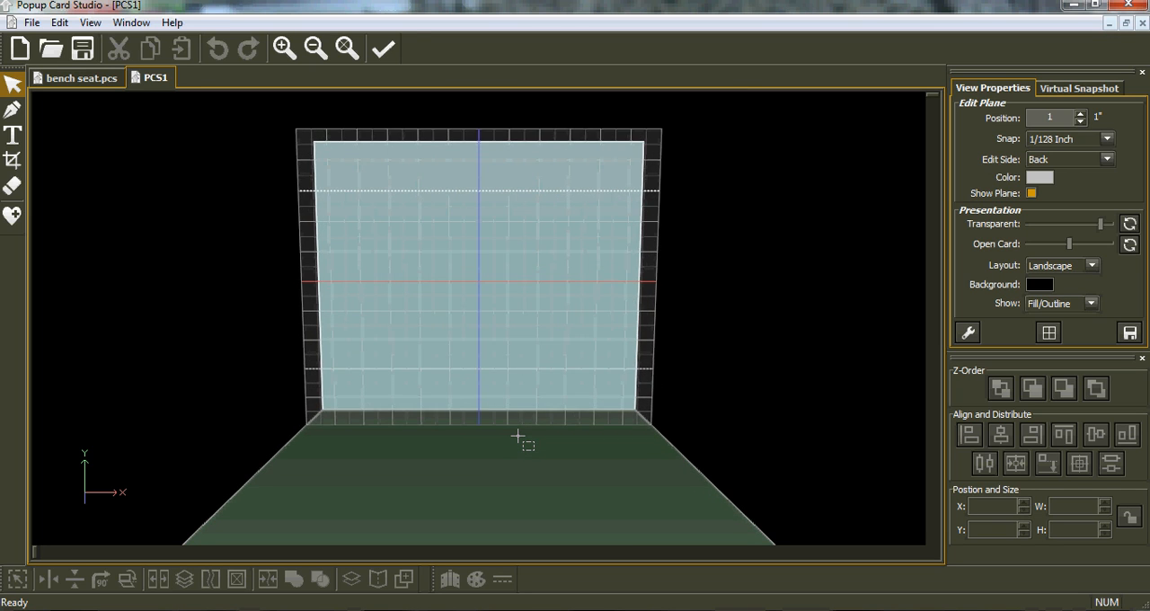
# Step: Insert a Rounded Rectangle from the library's Generic shapes and place it on the 1-inch edit plane's lower left area
pyautogui.click(12, 215)
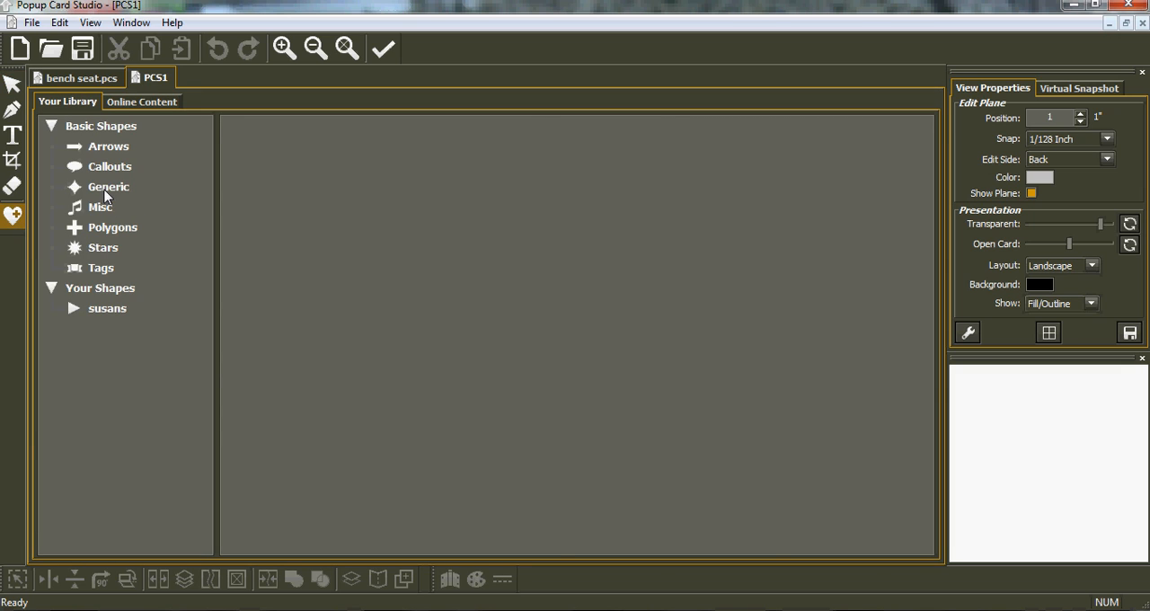
pyautogui.click(106, 188)
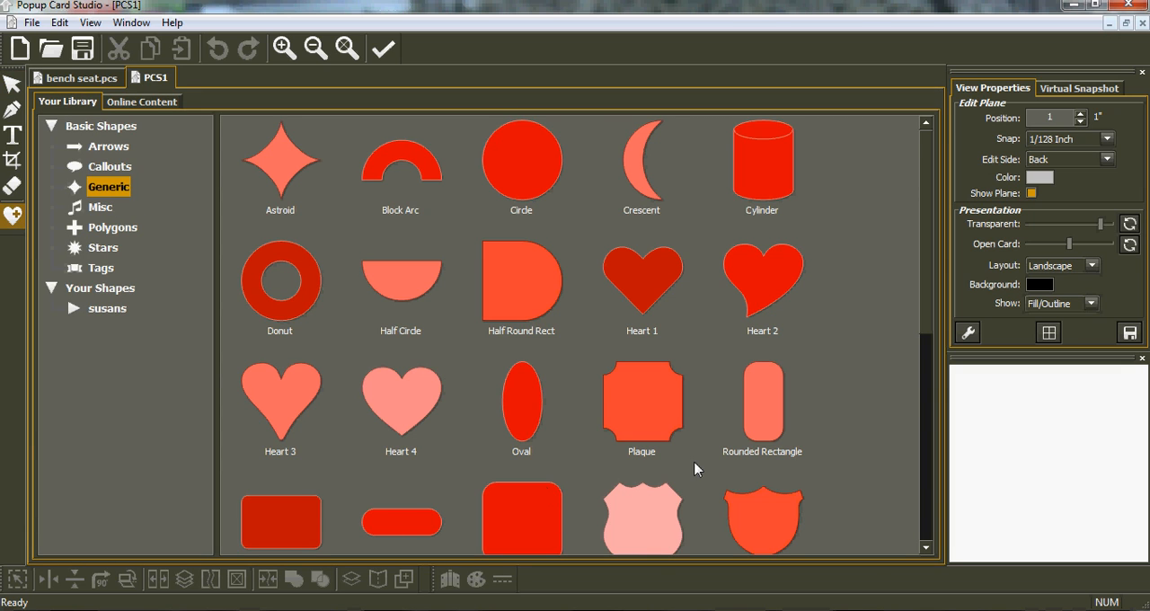
pyautogui.click(764, 418)
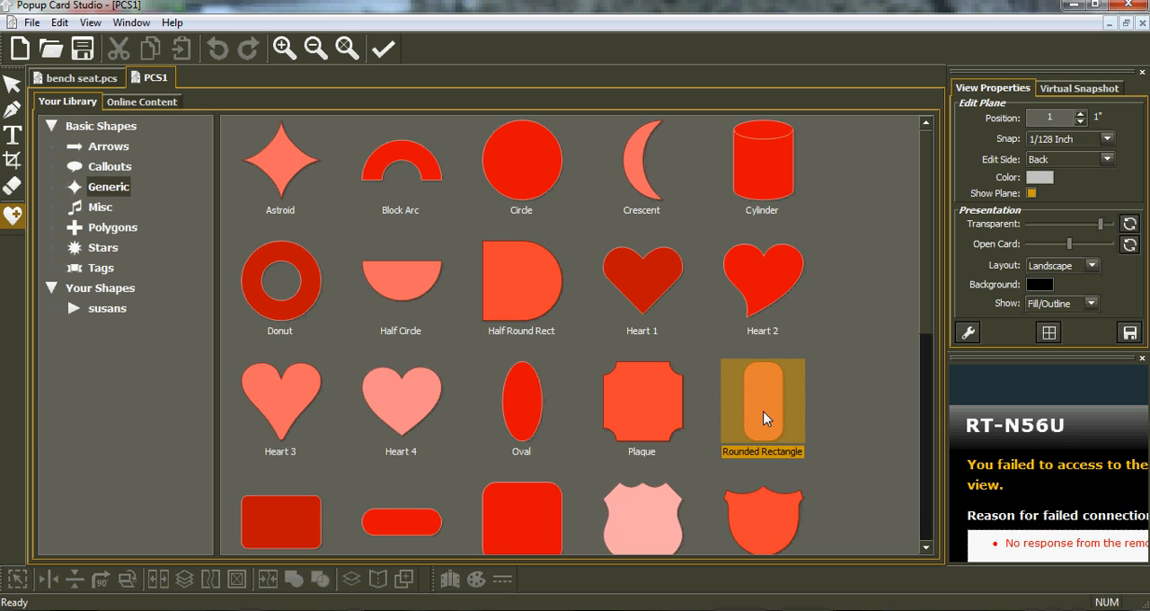
pyautogui.doubleClick(763, 418)
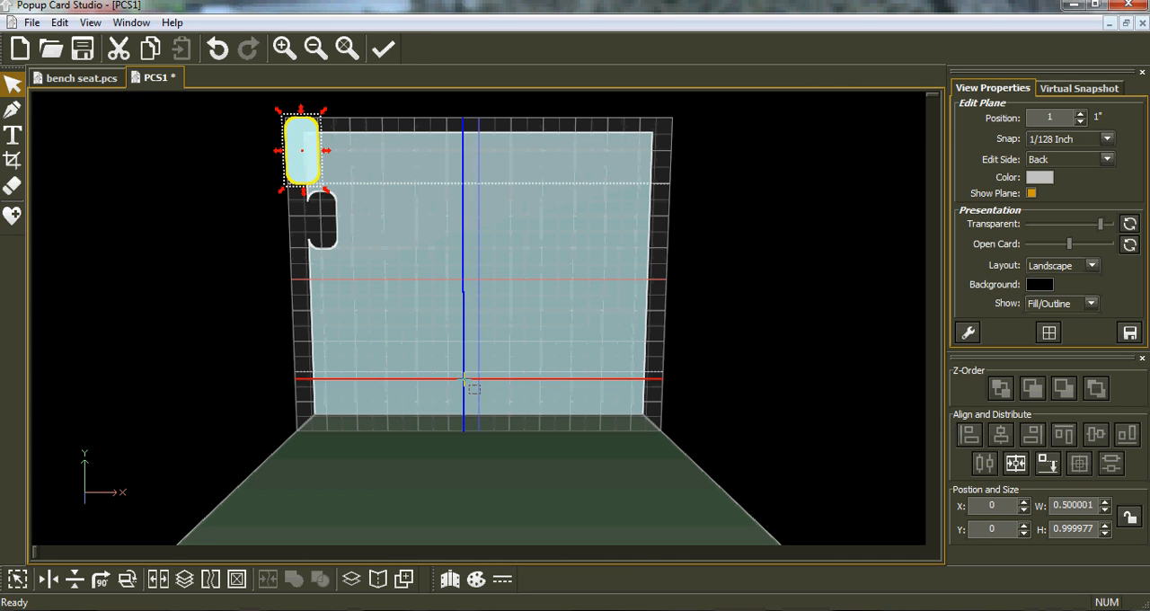
pyautogui.moveTo(307, 198); pyautogui.dragTo(401, 432)
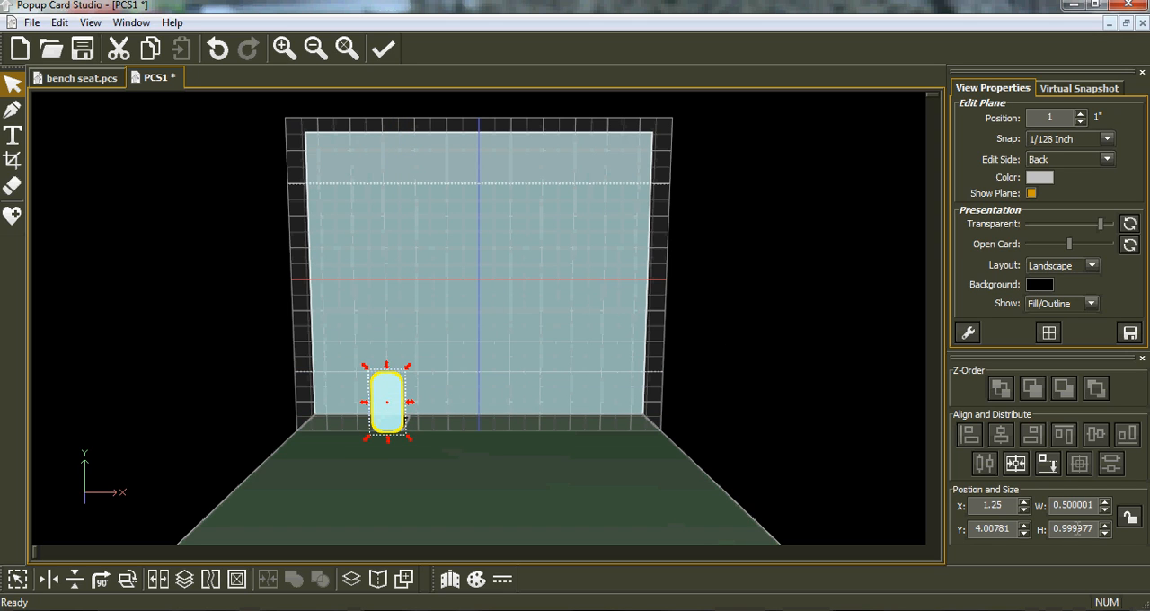
# Step: Try setting the rounded rectangle's height to 2 in with the aspect ratio unlocked, and undo the change
pyautogui.click(1132, 521)
pyautogui.doubleClick(1043, 528)
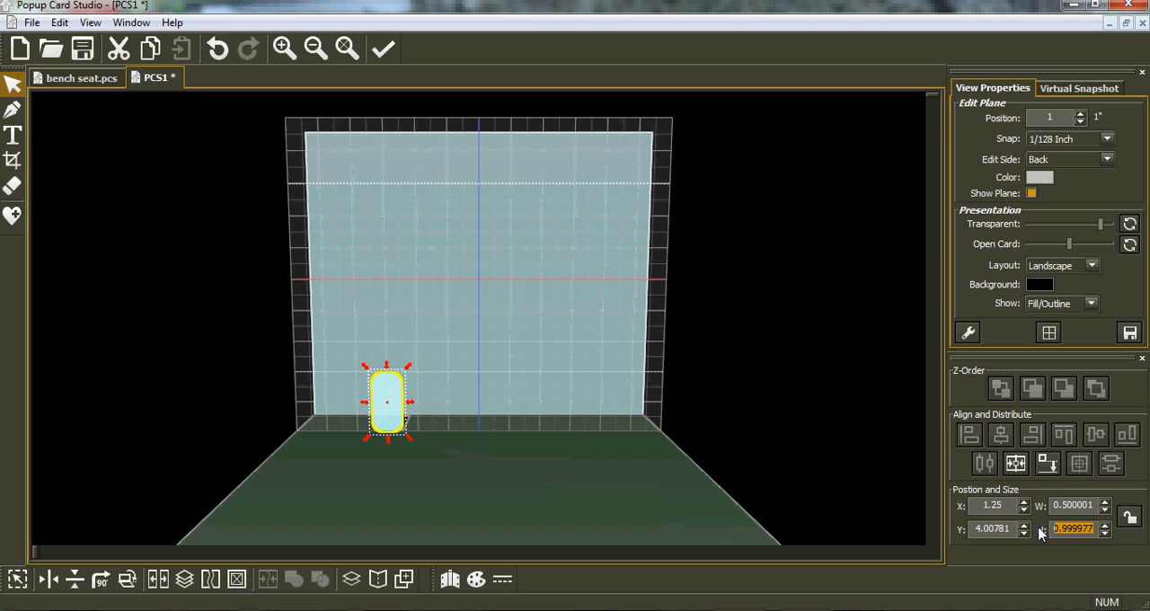
pyautogui.write('2')
pyautogui.press('Return')
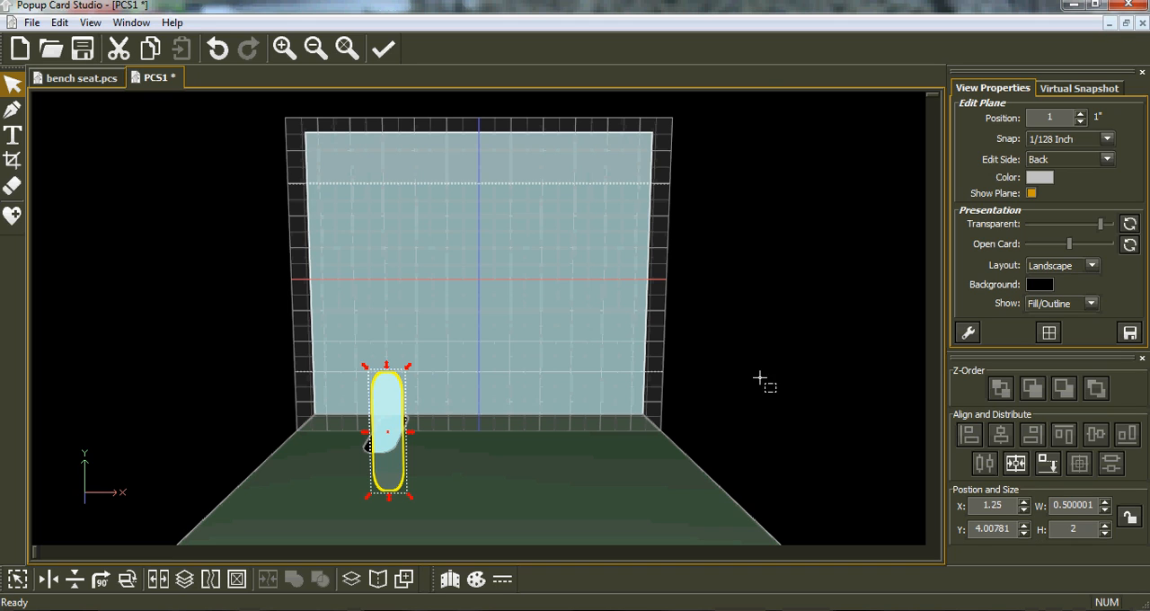
pyautogui.click(217, 48)
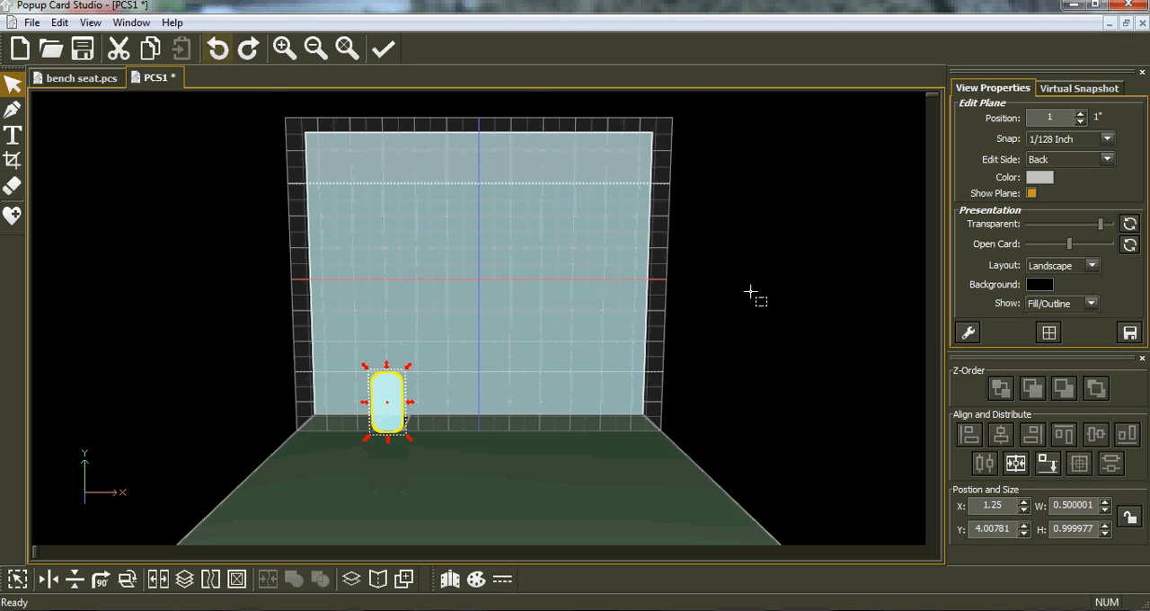
# Step: Lock the aspect ratio and set the rounded rectangle's height to 2 in
pyautogui.click(1129, 517)
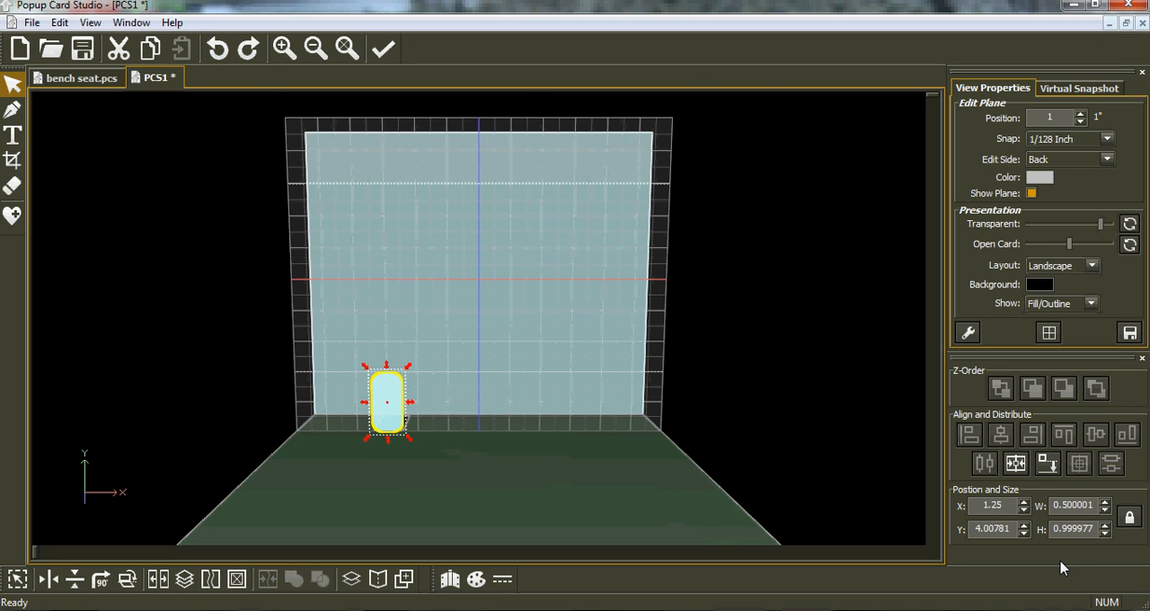
pyautogui.moveTo(1094, 527); pyautogui.dragTo(1039, 530)
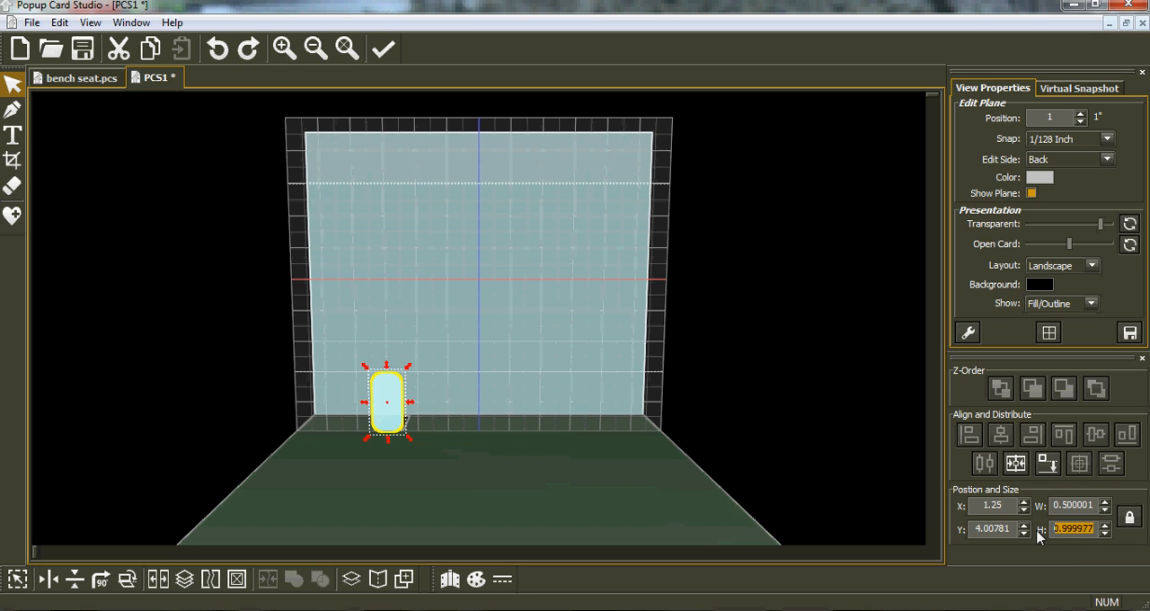
pyautogui.write('2')
pyautogui.press('Return')
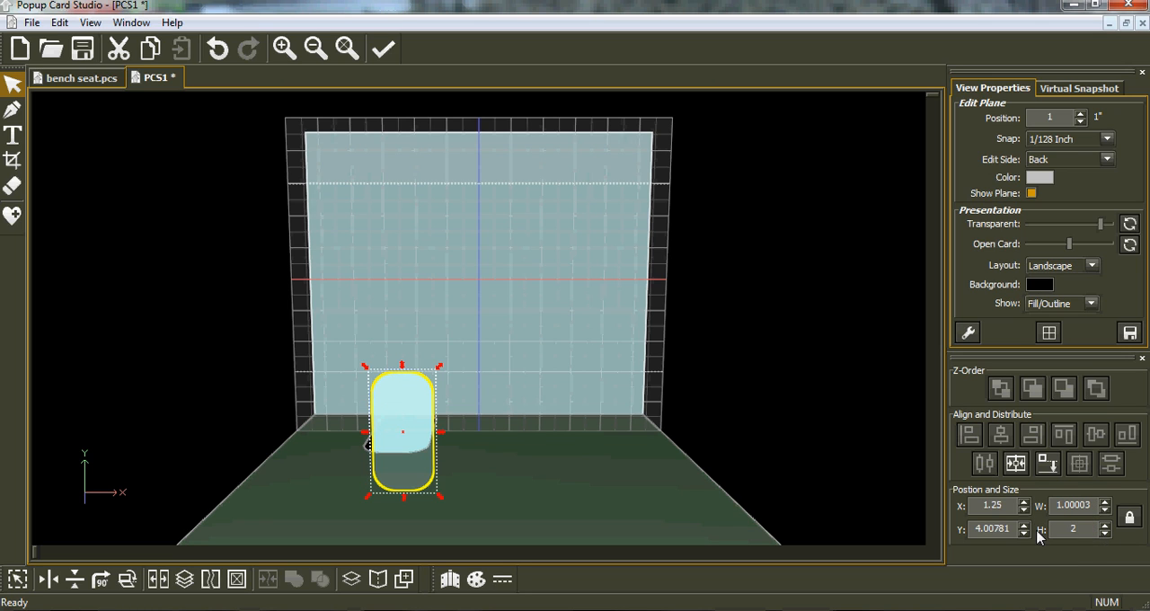
# Step: Cut the rounded rectangle from the card and set the edit plane position to 2 in
pyautogui.moveTo(421, 457); pyautogui.dragTo(421, 401)
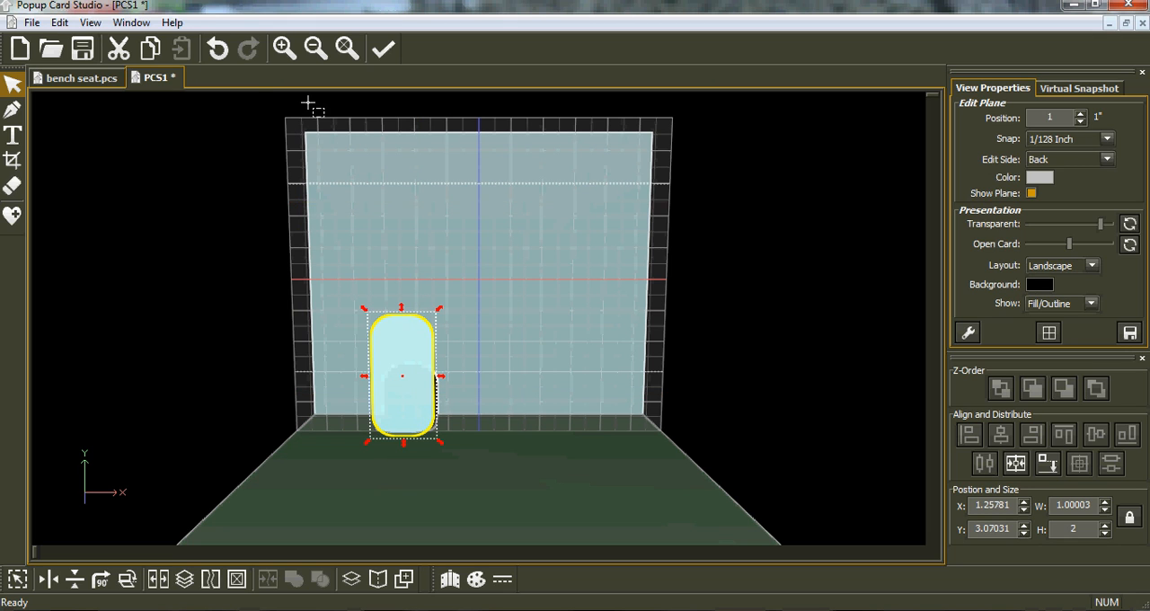
pyautogui.click(122, 52)
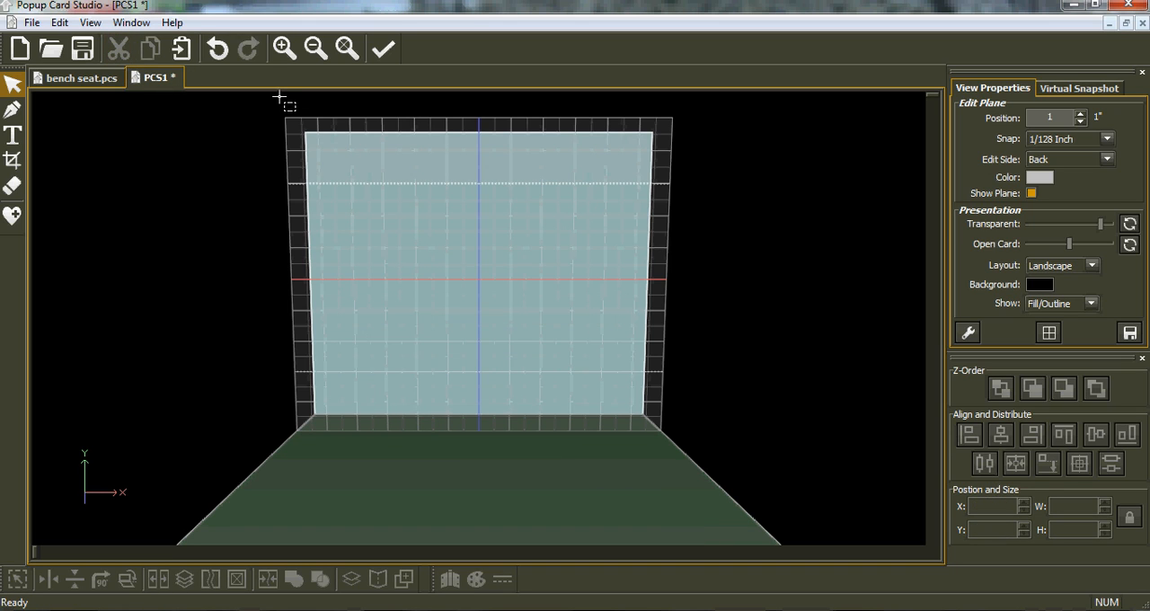
pyautogui.moveTo(1058, 118); pyautogui.dragTo(1032, 118)
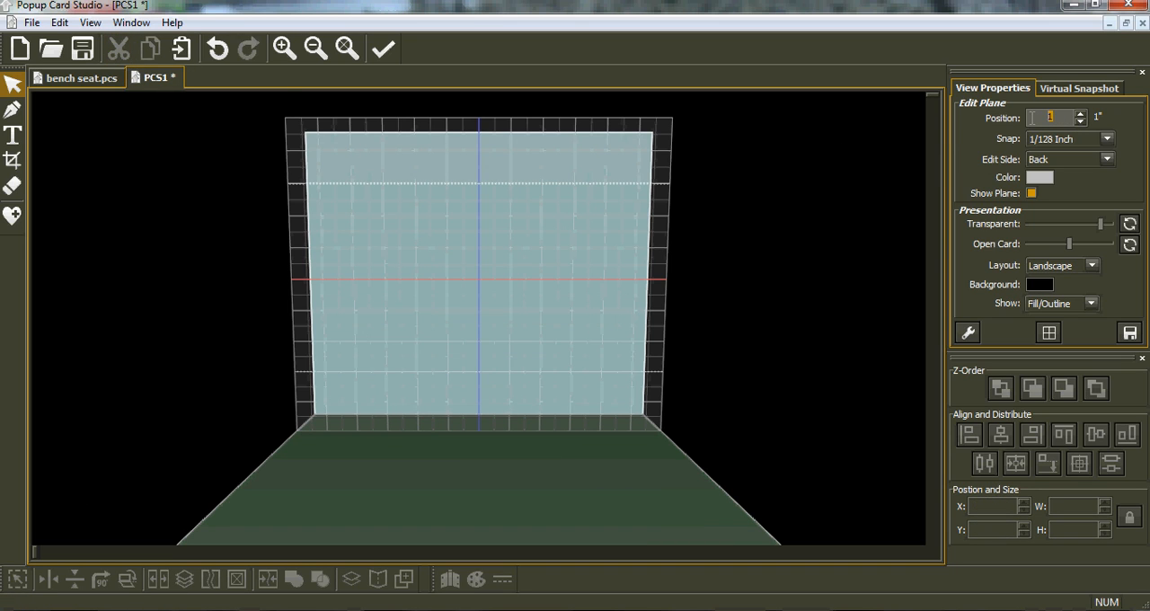
pyautogui.write('2')
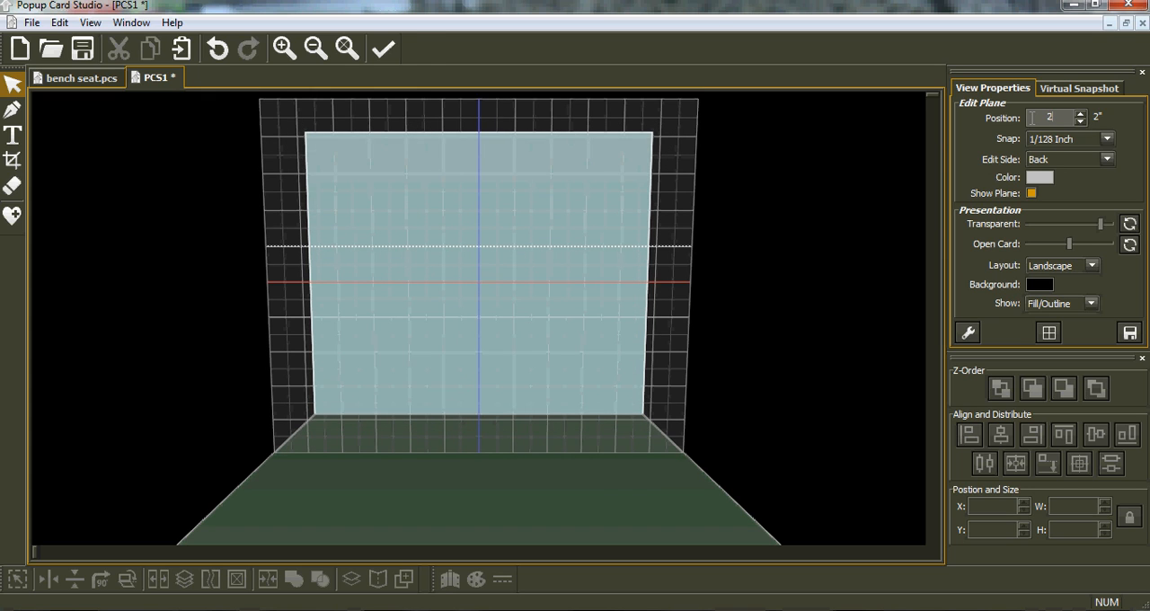
pyautogui.click(855, 135)
# Step: Insert a Rounded Rectangle at the lower left of the 2-inch plane, make it 2 in high and drop it onto the card base
pyautogui.click(12, 217)
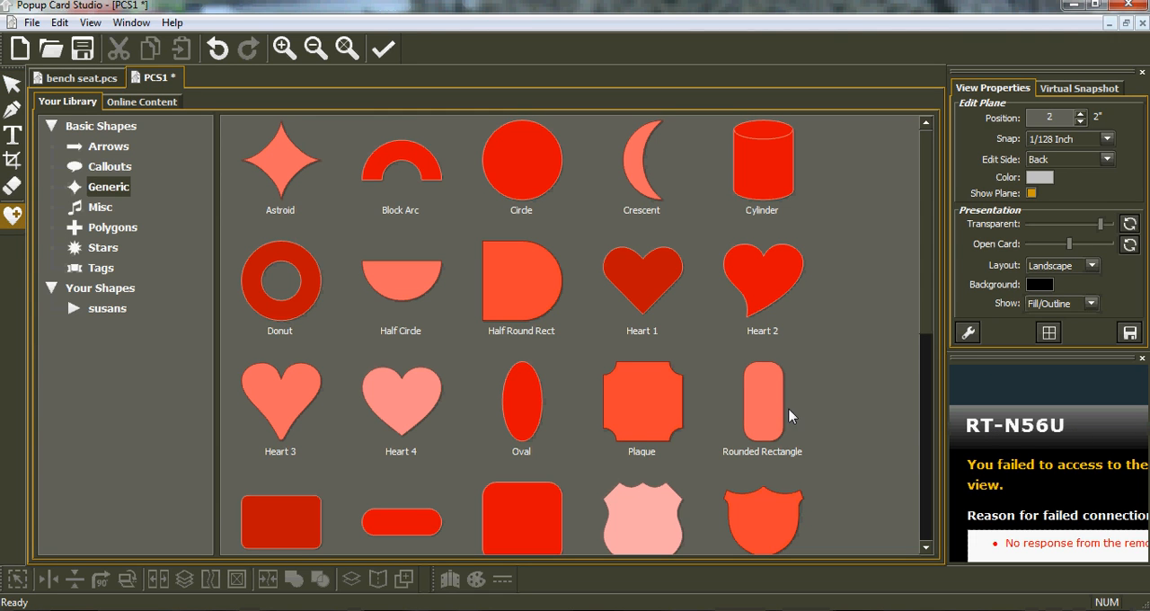
pyautogui.doubleClick(755, 410)
pyautogui.moveTo(277, 125); pyautogui.dragTo(396, 433)
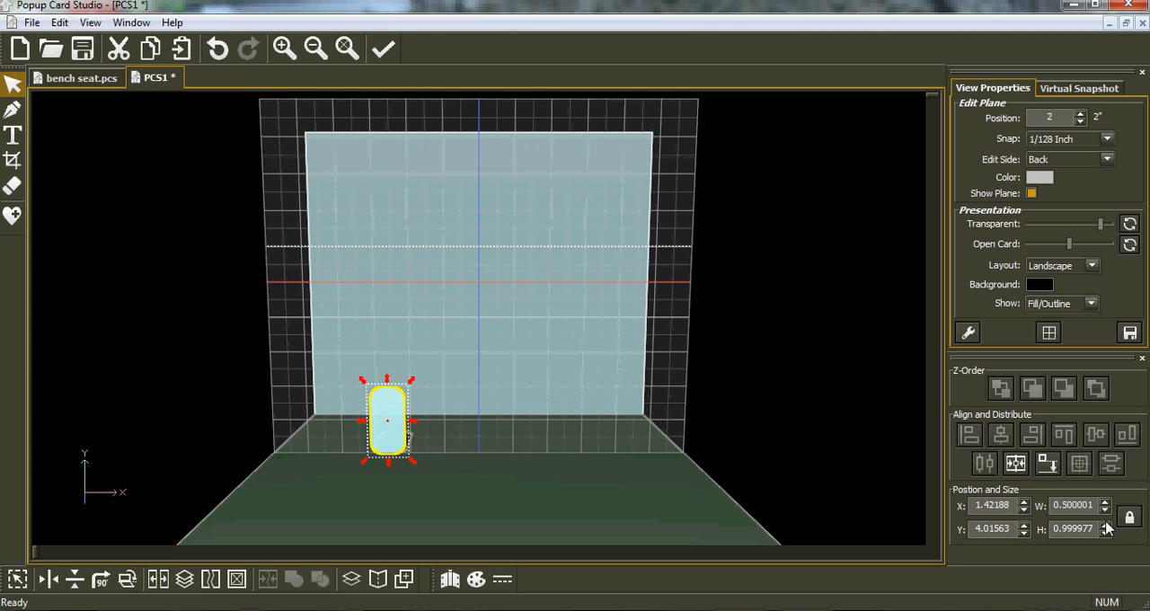
pyautogui.moveTo(1096, 528); pyautogui.dragTo(1047, 530)
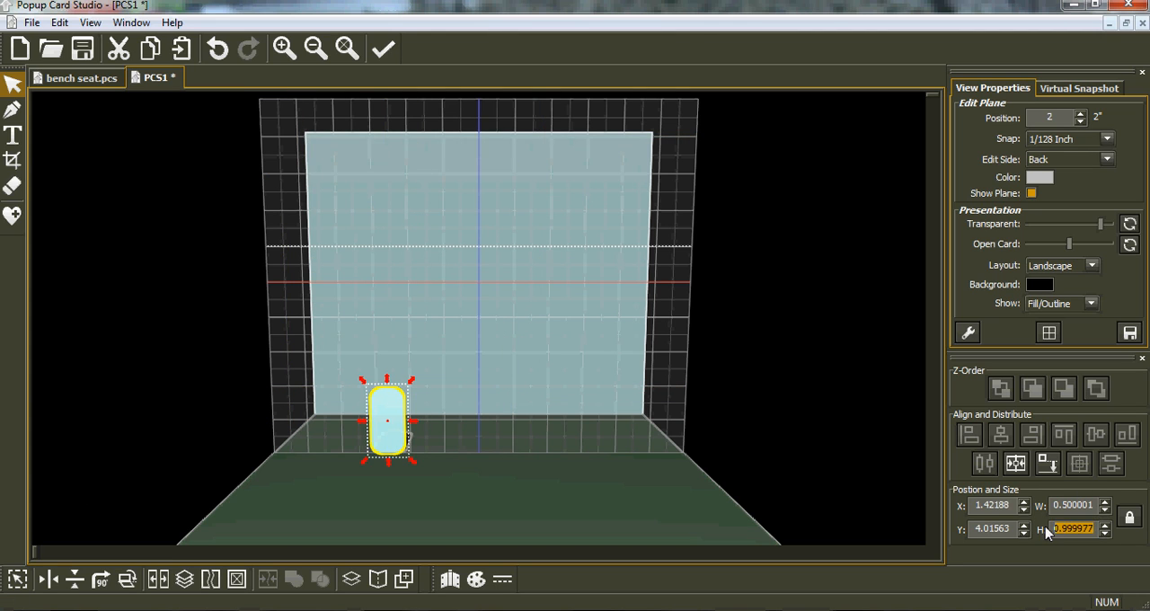
pyautogui.write('2')
pyautogui.press('Return')
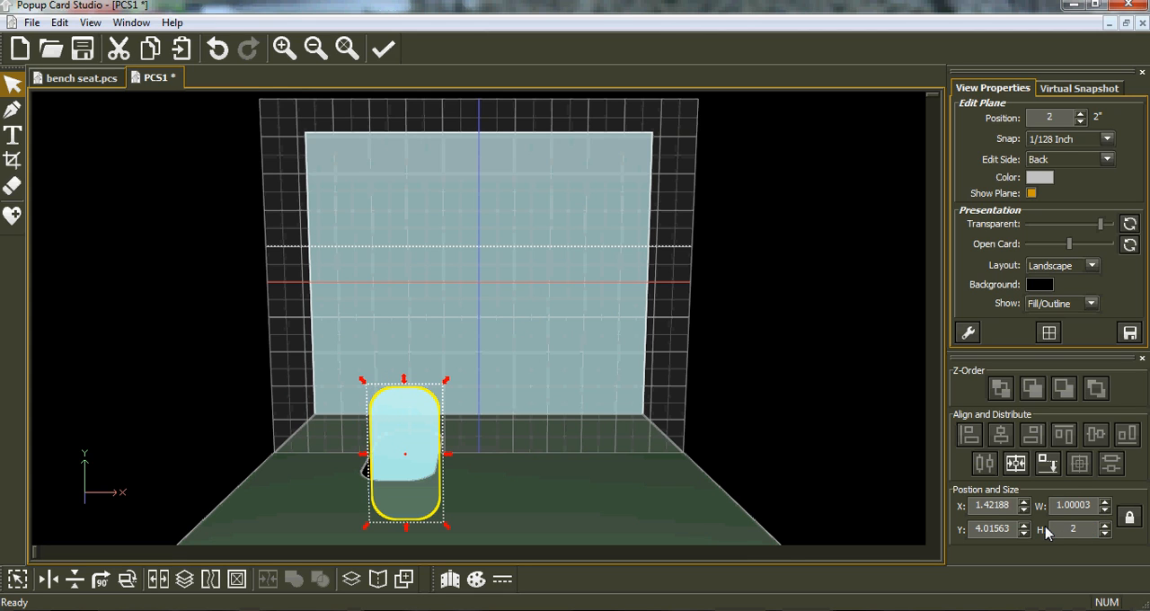
pyautogui.click(1047, 463)
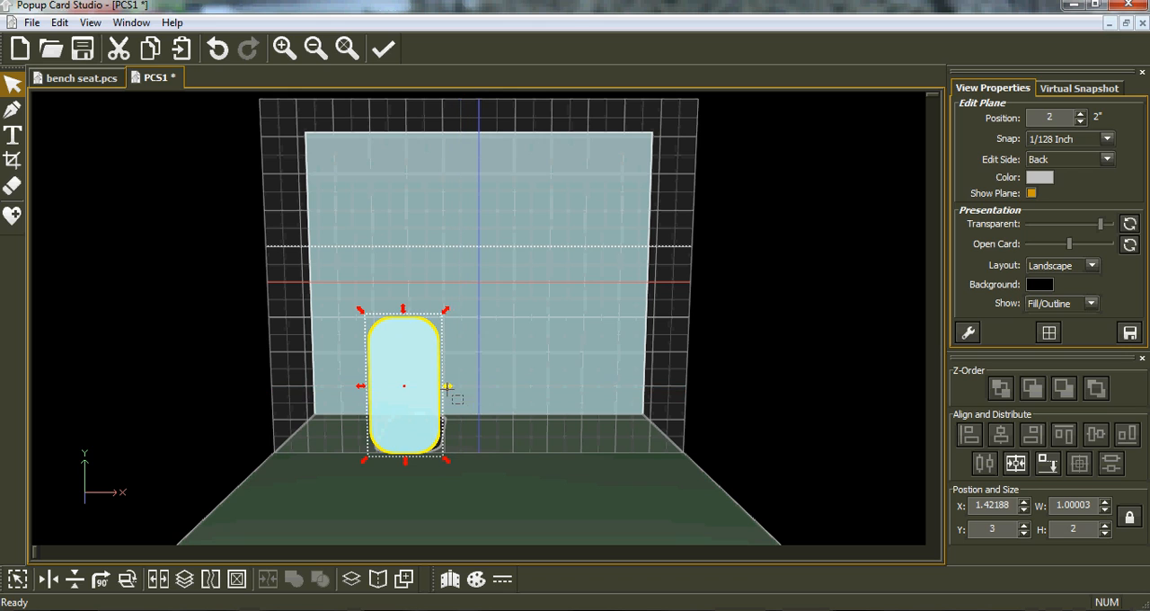
# Step: Narrow the rounded rectangle to about 0.78 in wide and shift it left to about X 1.03
pyautogui.moveTo(448, 390); pyautogui.dragTo(431, 393)
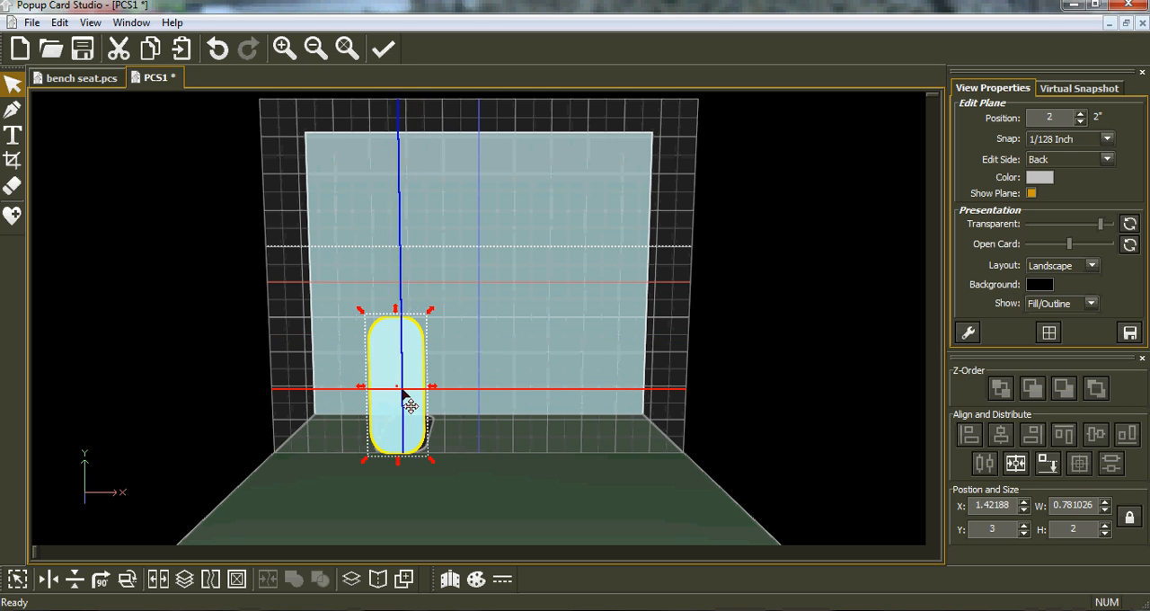
pyautogui.moveTo(384, 390); pyautogui.dragTo(364, 394)
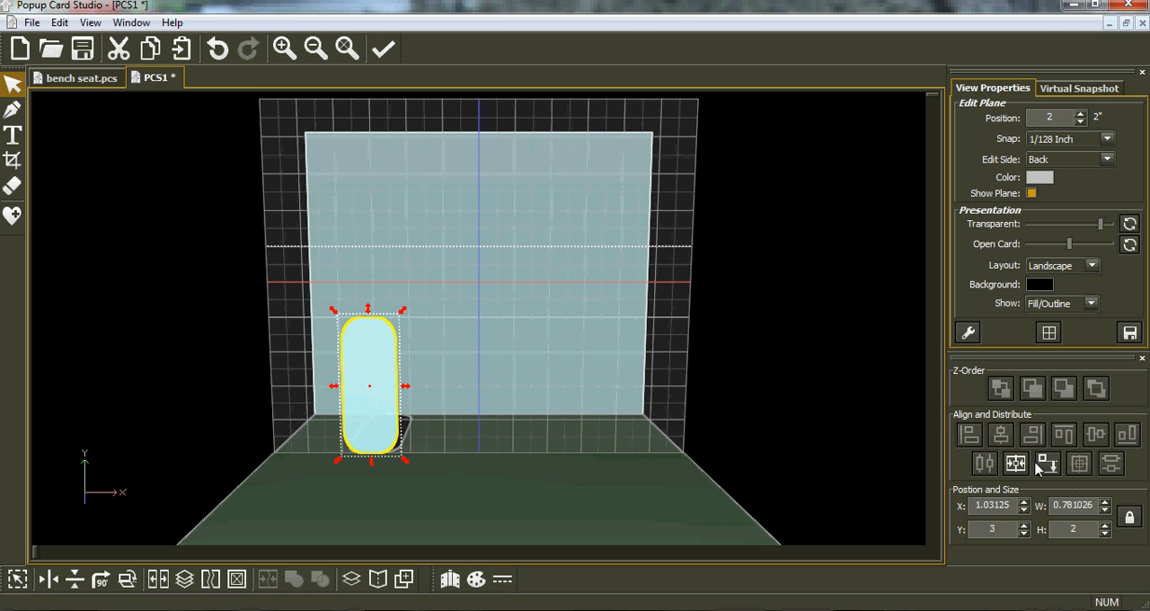
# Step: Check the rounded rectangle's cut and fold lines in a zoomed-in print preview, and return to the card
pyautogui.click(31, 23)
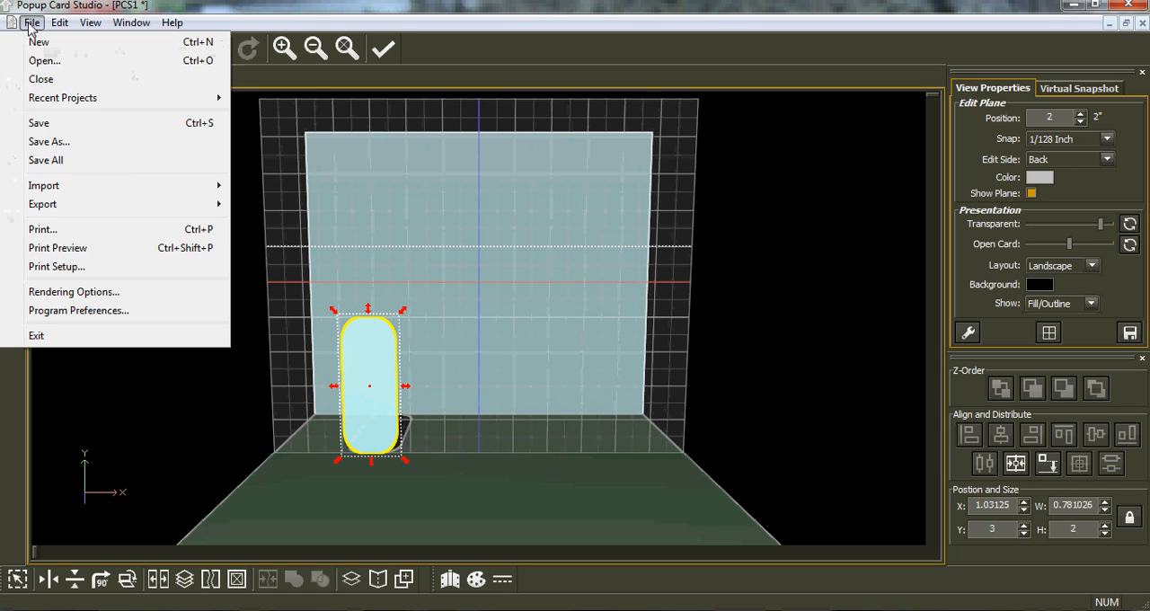
pyautogui.click(103, 256)
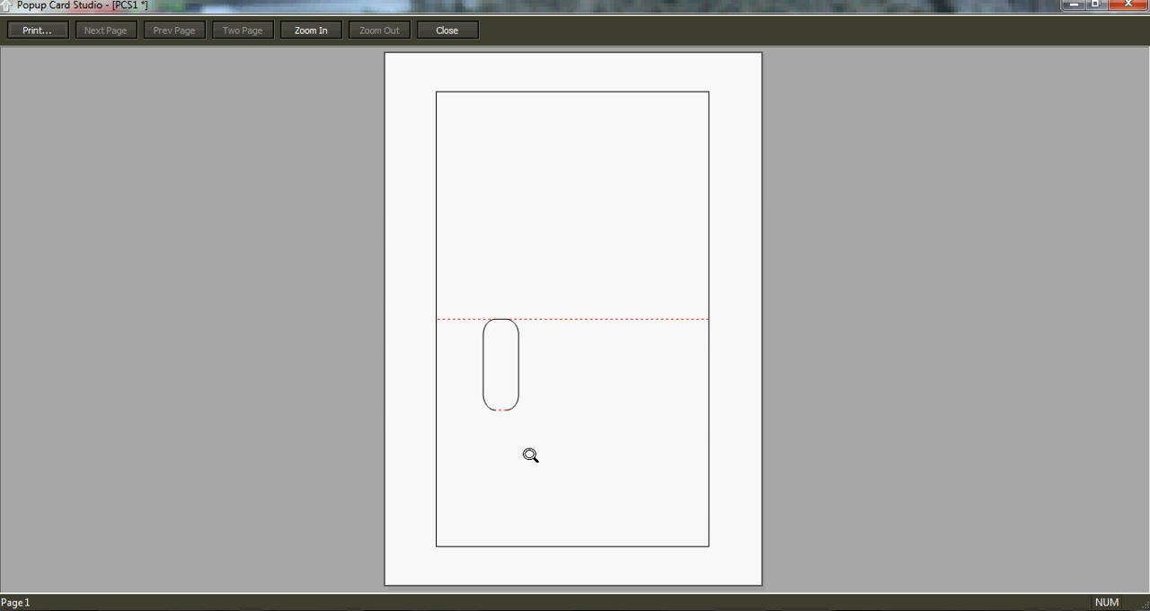
pyautogui.click(499, 414)
pyautogui.click(474, 342)
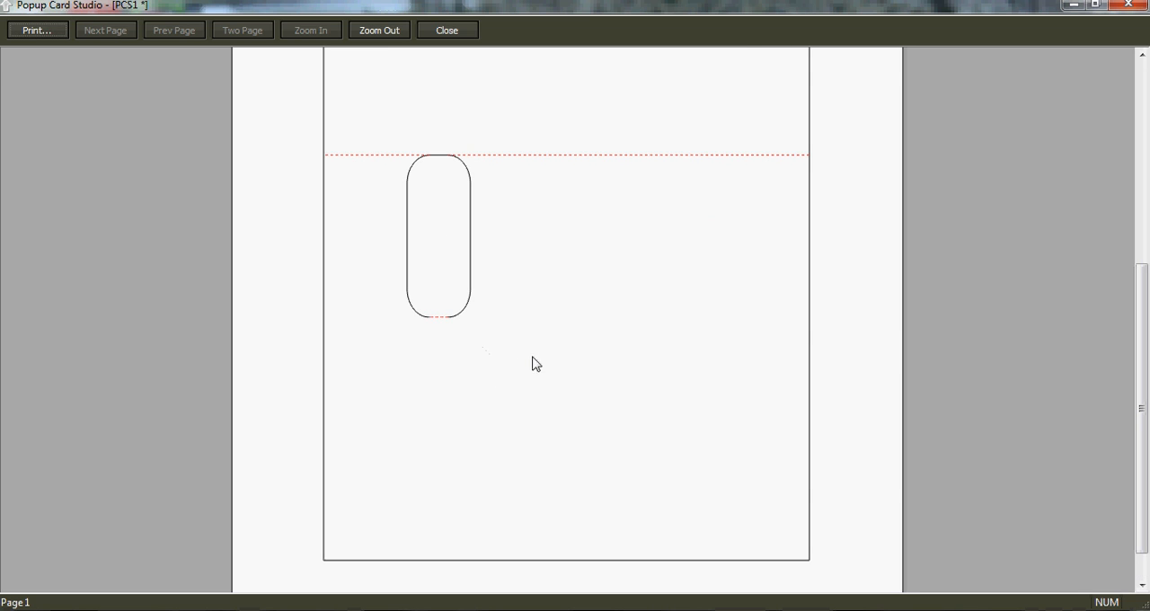
pyautogui.click(1133, 6)
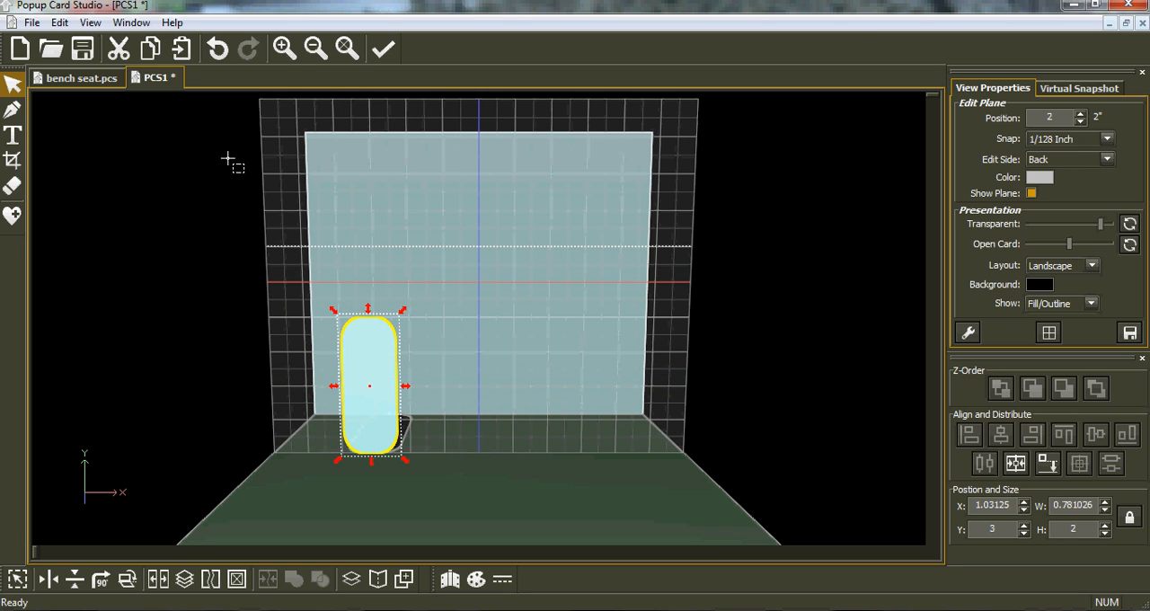
# Step: Duplicate the rounded rectangle, place the copies near opposite sides of the card, and drop both onto the base
pyautogui.click(150, 51)
pyautogui.click(181, 49)
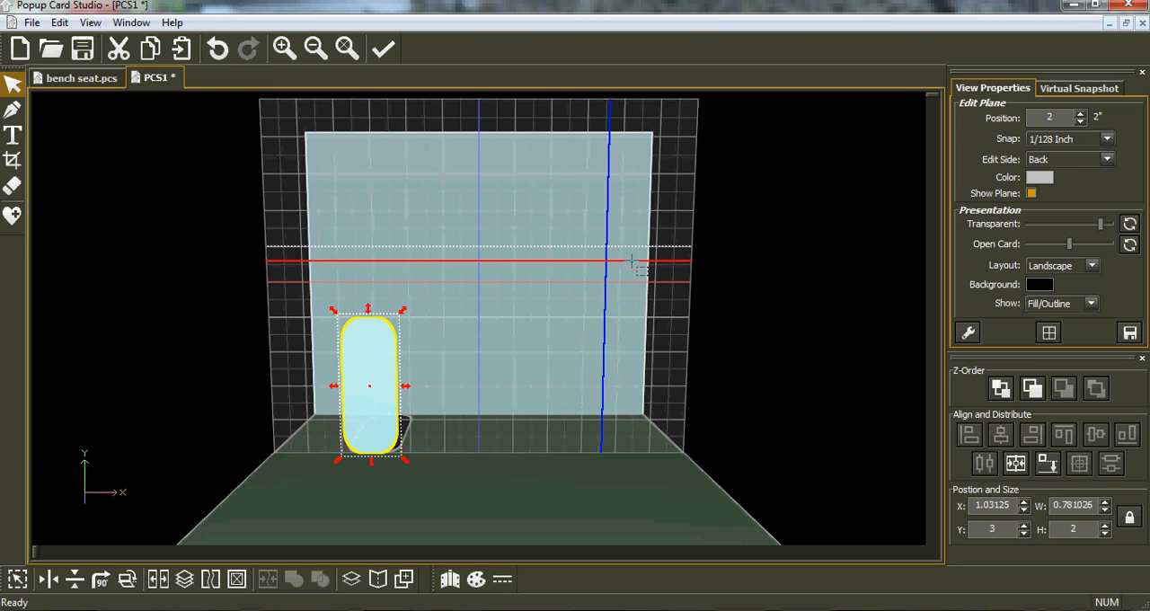
pyautogui.moveTo(380, 393); pyautogui.dragTo(608, 415)
pyautogui.moveTo(381, 426); pyautogui.dragTo(380, 432)
pyautogui.moveTo(661, 499); pyautogui.dragTo(291, 296)
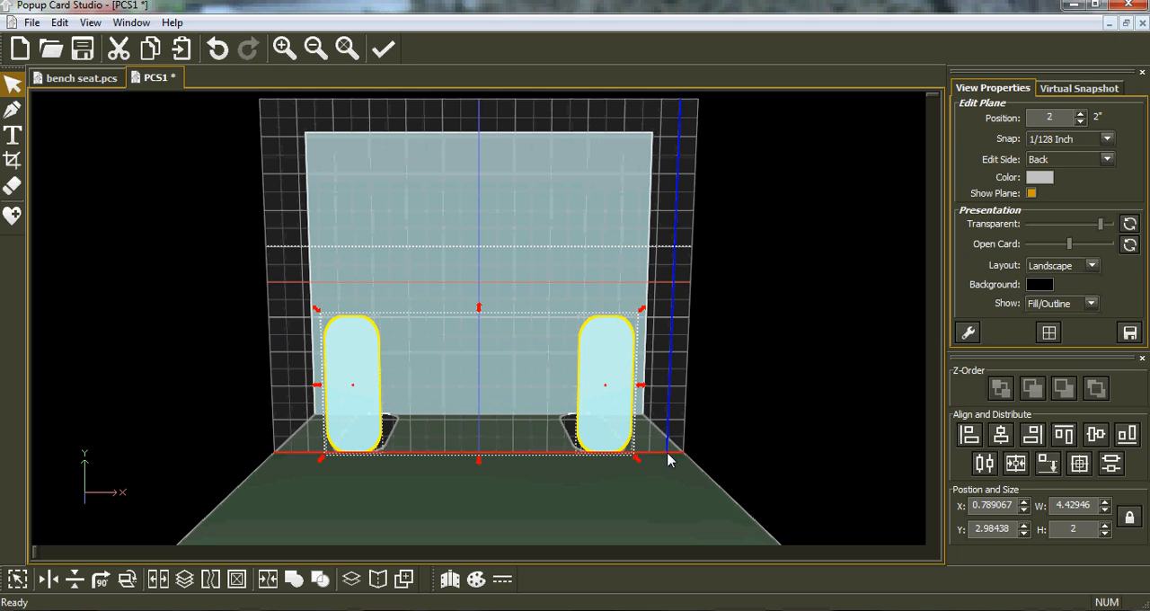
pyautogui.click(1045, 468)
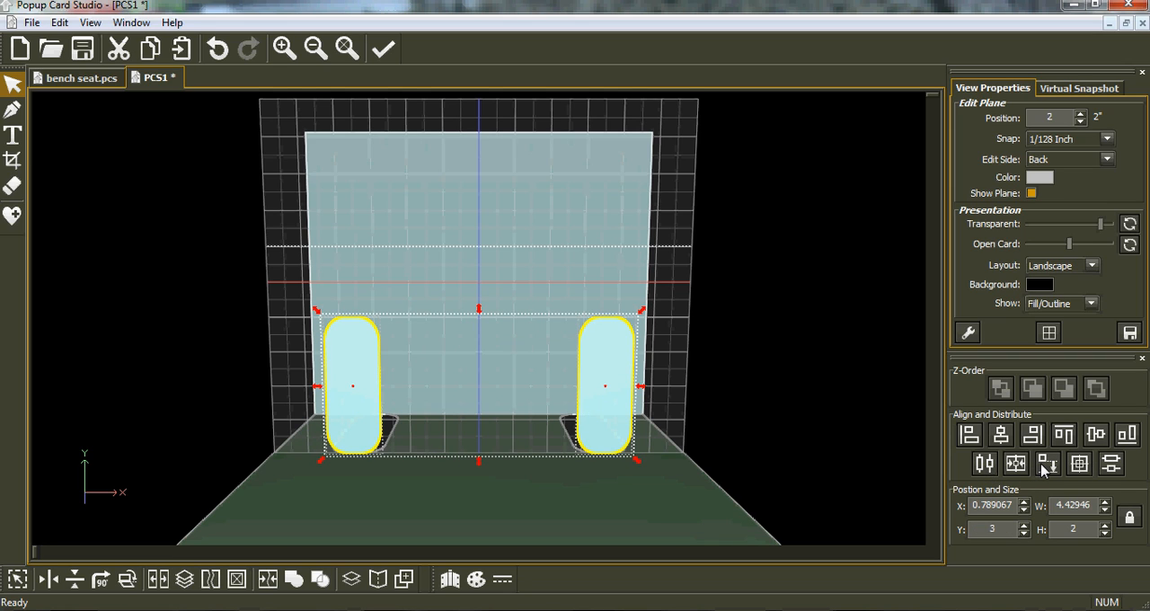
# Step: Center the two rounded rectangles horizontally on the card and join them into one shape
pyautogui.click(1016, 471)
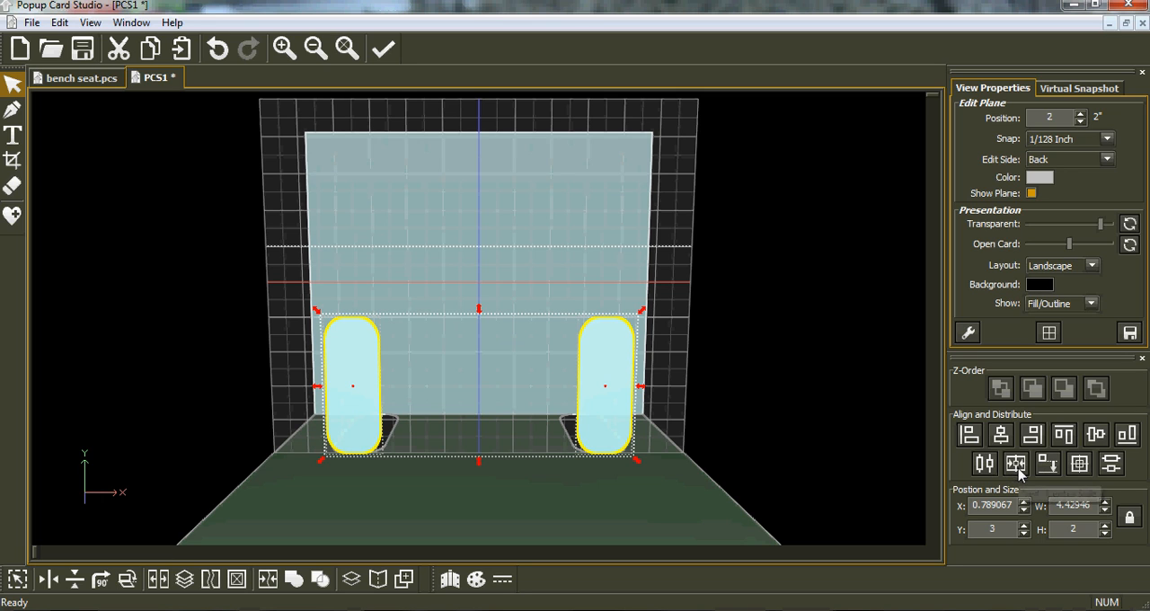
pyautogui.click(1017, 465)
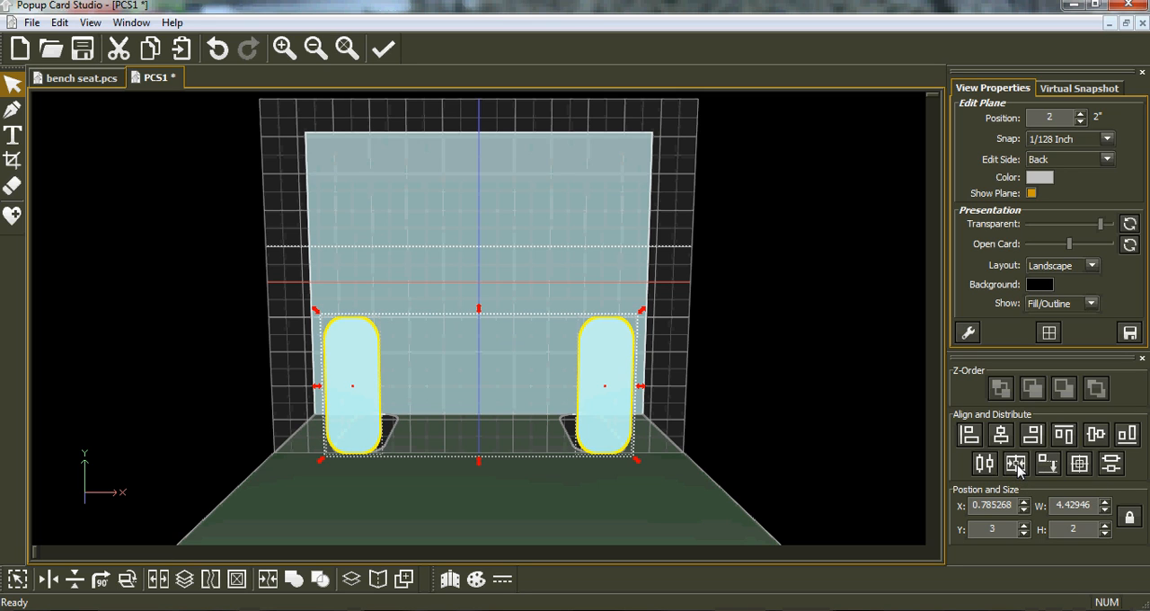
pyautogui.click(1045, 465)
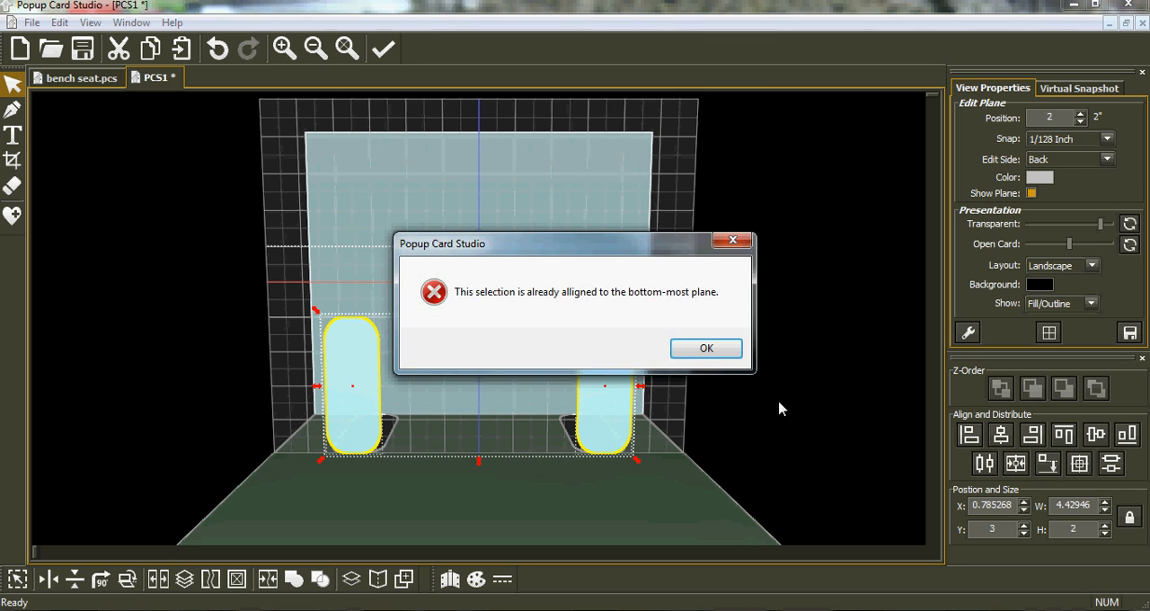
pyautogui.click(693, 350)
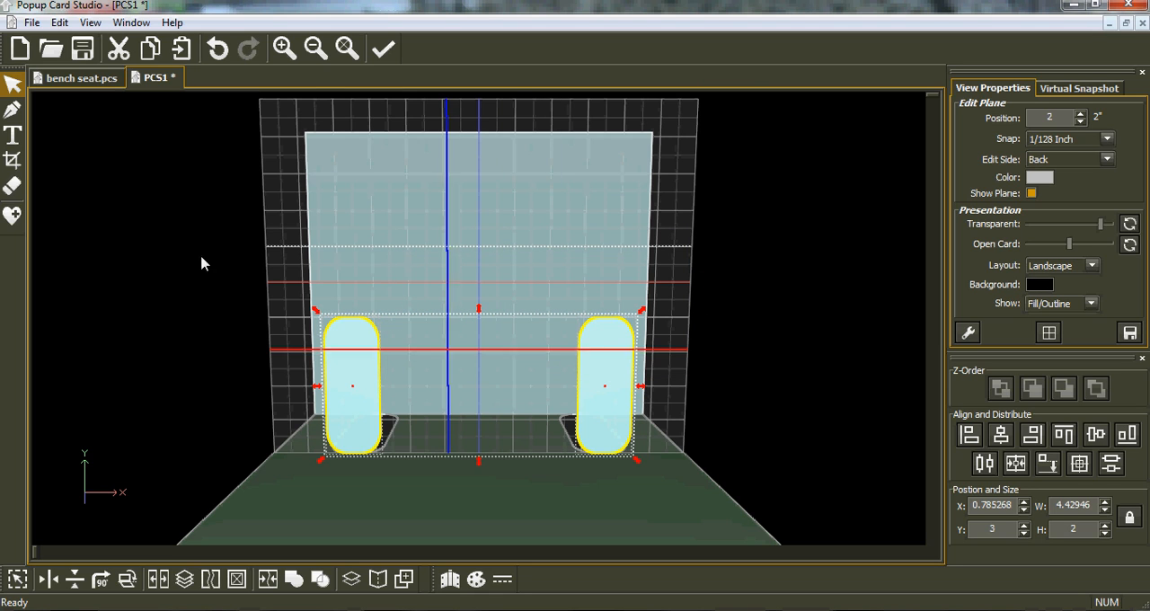
pyautogui.click(267, 582)
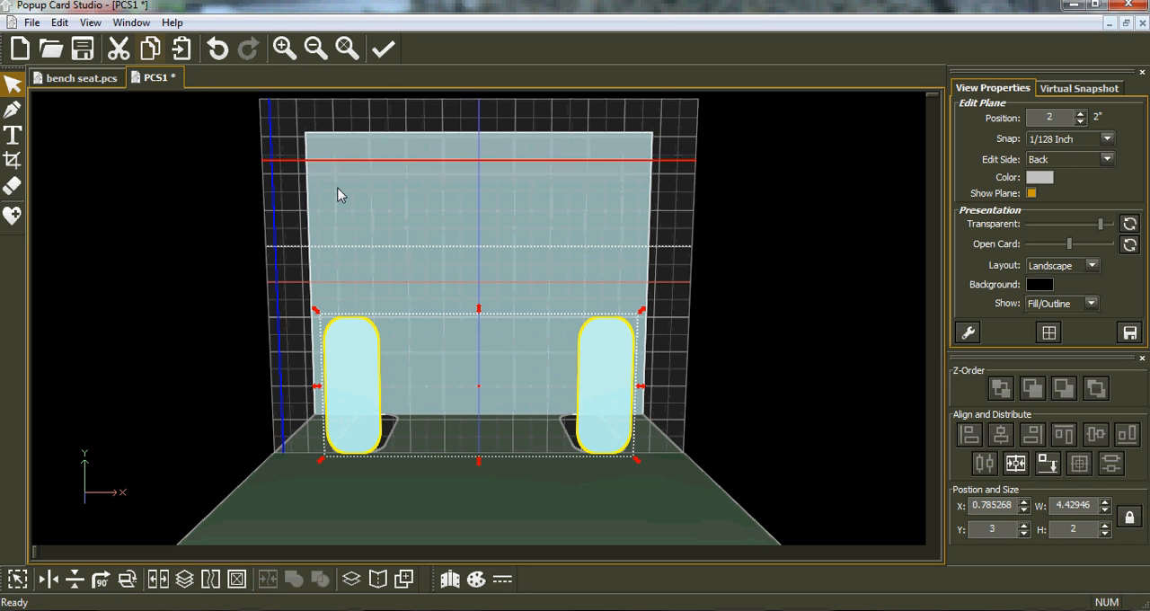
# Step: Copy the joined arm fronts onto the bottom-side plane at 2 in and drop them against the card's back to form the arm tops
pyautogui.press('Tab')
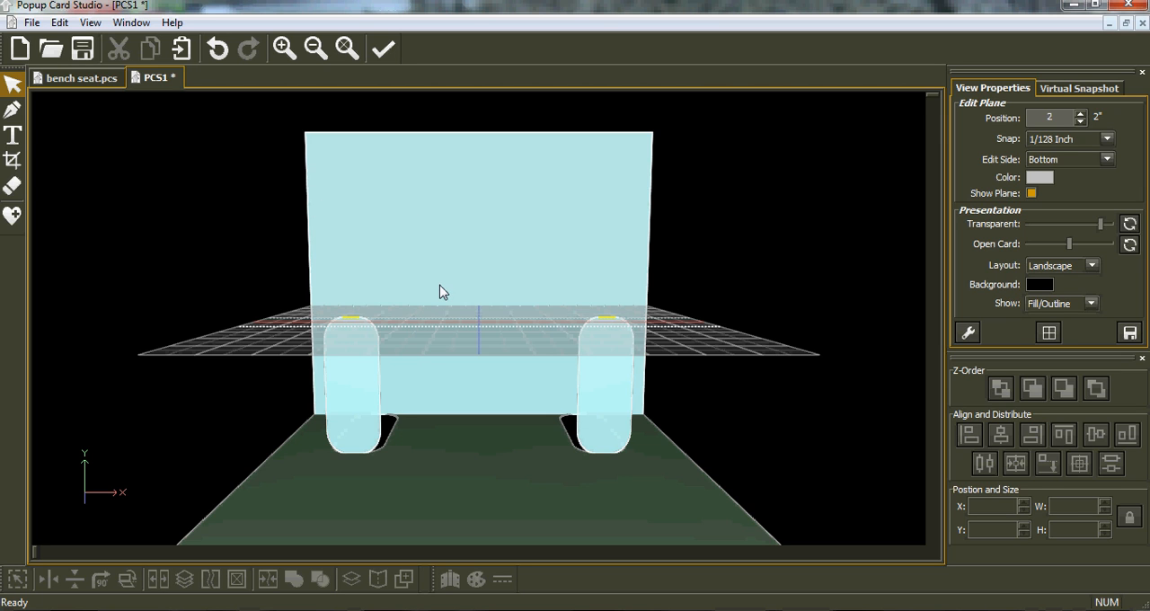
pyautogui.moveTo(438, 280); pyautogui.dragTo(437, 333, button='middle')
pyautogui.moveTo(539, 259); pyautogui.dragTo(559, 255, button='middle')
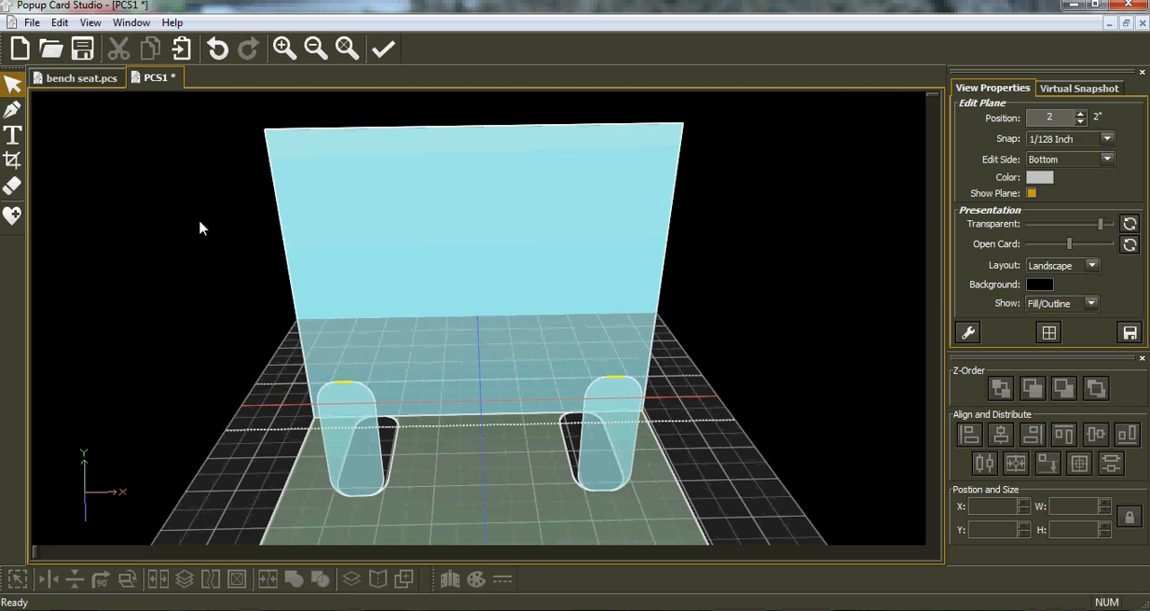
pyautogui.click(182, 48)
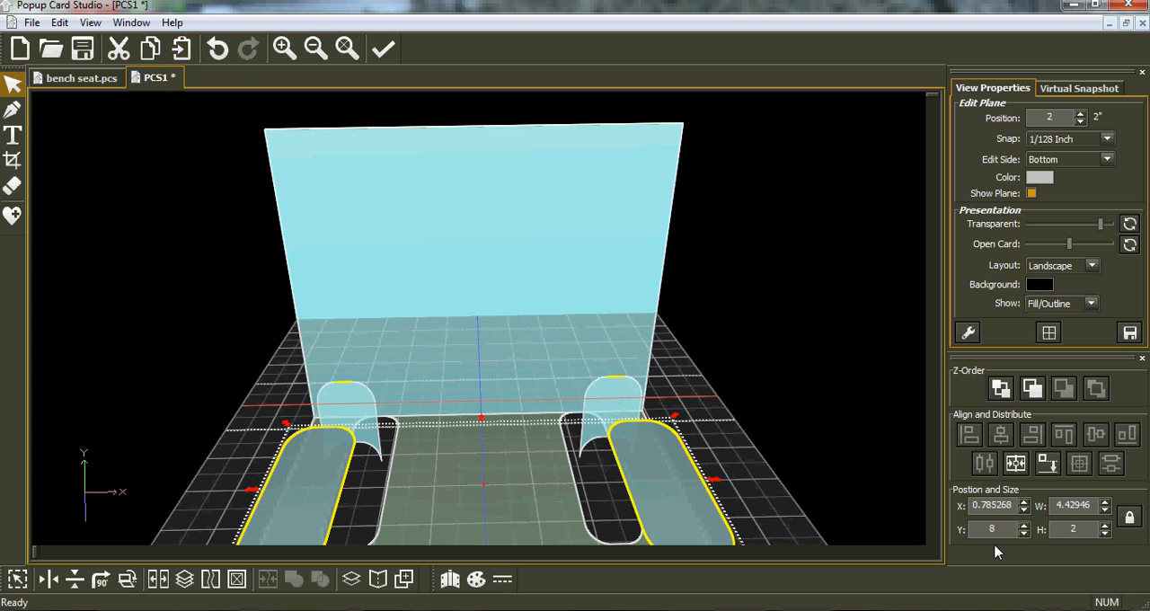
pyautogui.click(1047, 464)
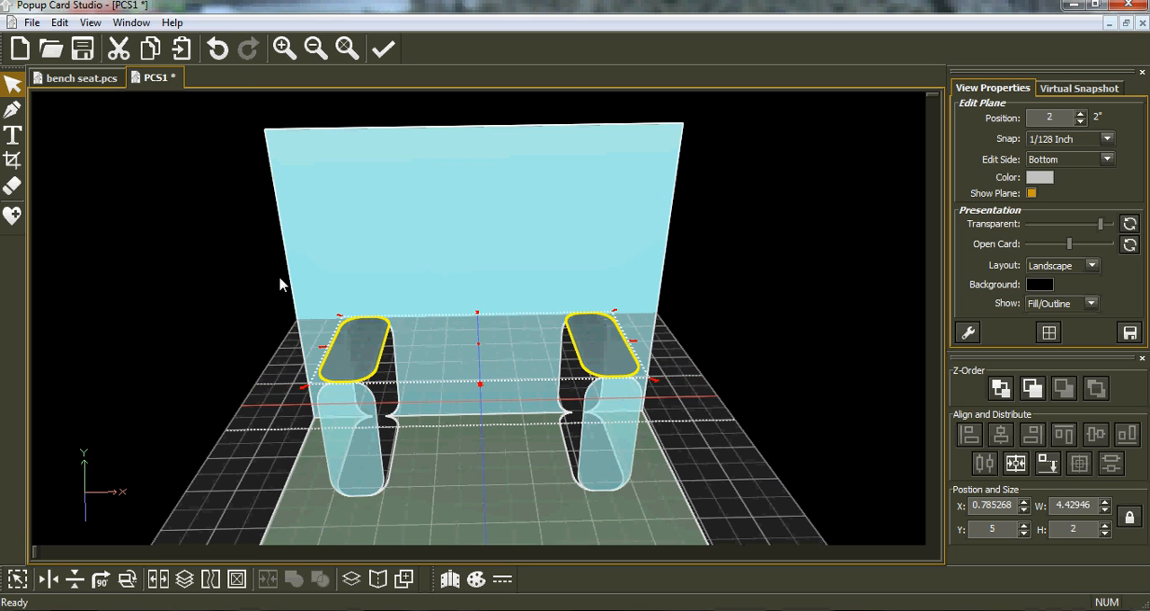
# Step: Check the cut and fold lines of both arms in a zoomed-in print preview, and return to the card
pyautogui.click(60, 22)
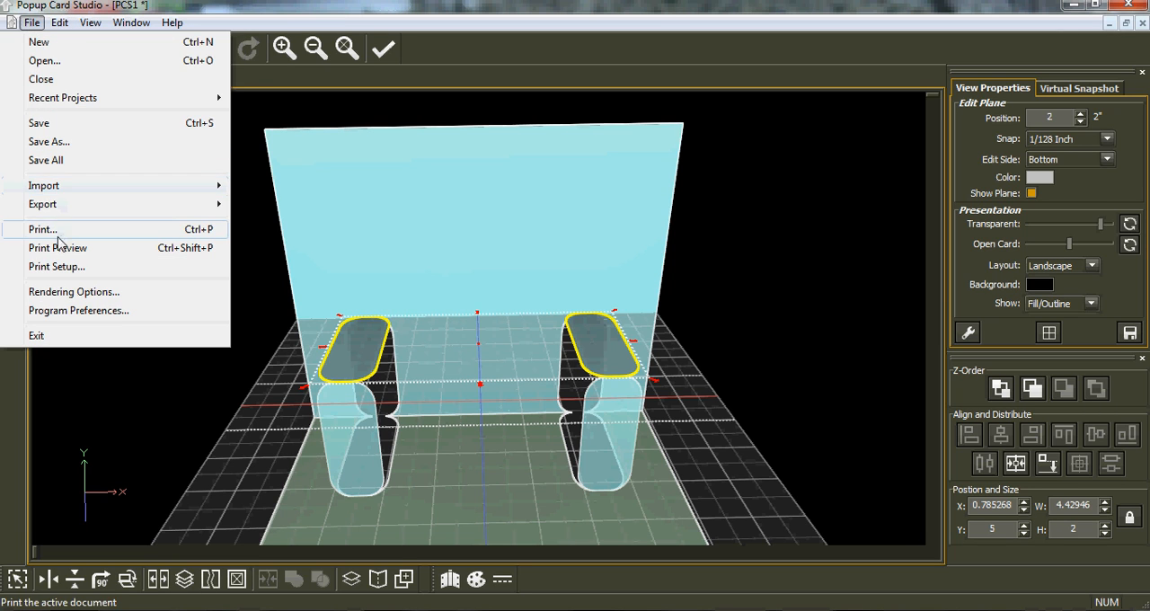
pyautogui.click(67, 250)
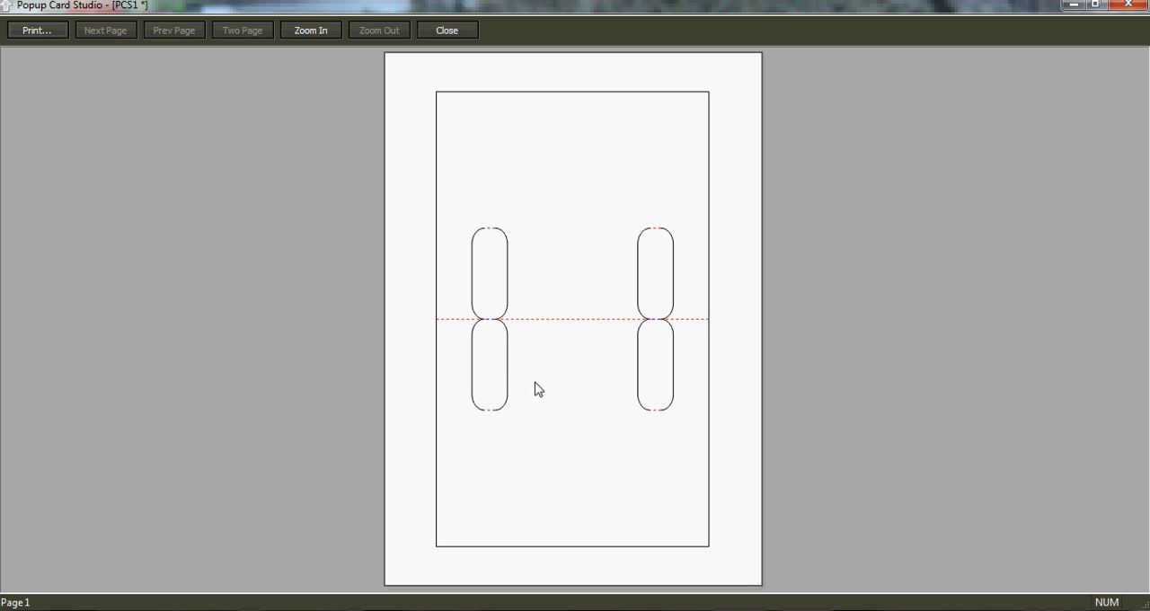
pyautogui.click(506, 332)
pyautogui.click(580, 334)
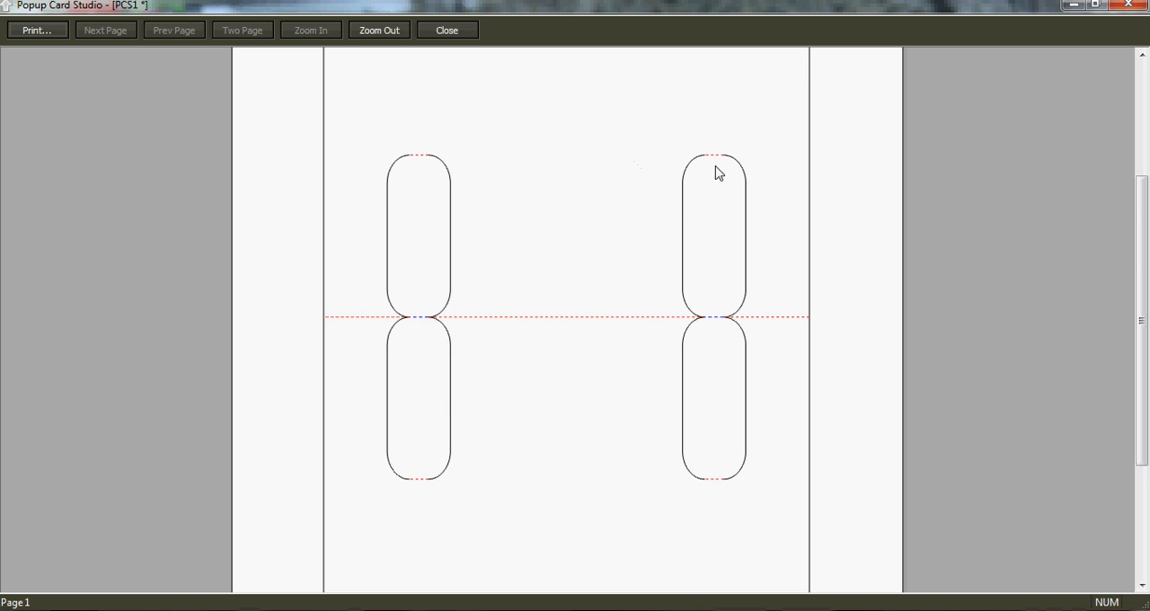
pyautogui.click(1125, 5)
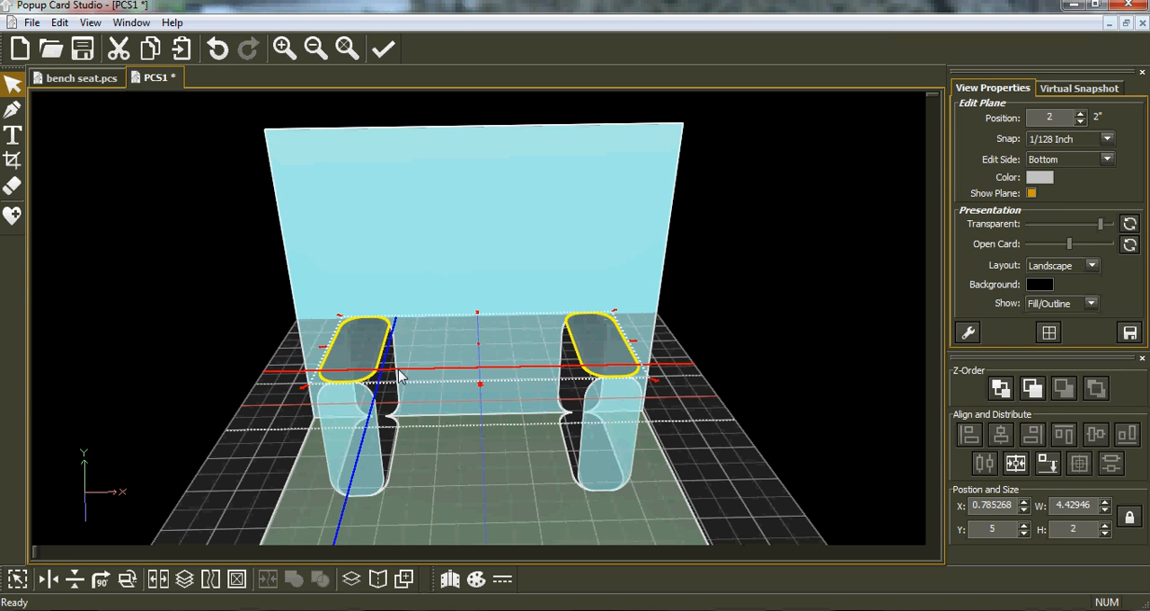
# Step: Insert a rounded square on the back-side plane at 0.5 in, place it between the arms and enlarge it to about 3.05 in
pyautogui.moveTo(472, 441); pyautogui.dragTo(471, 440, button='middle')
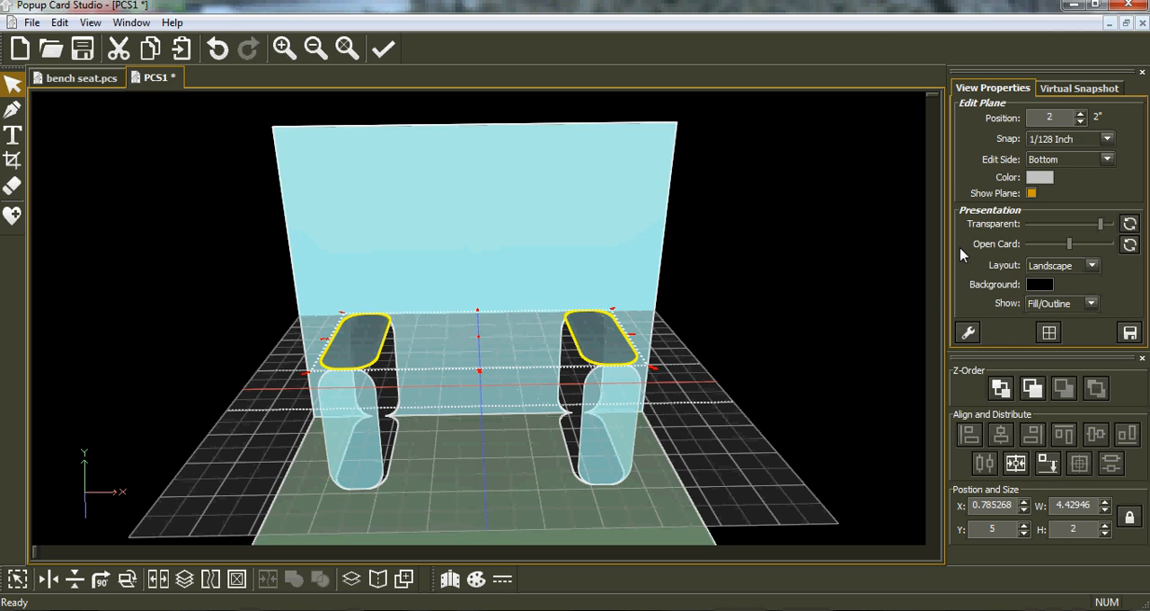
pyautogui.press('Tab')
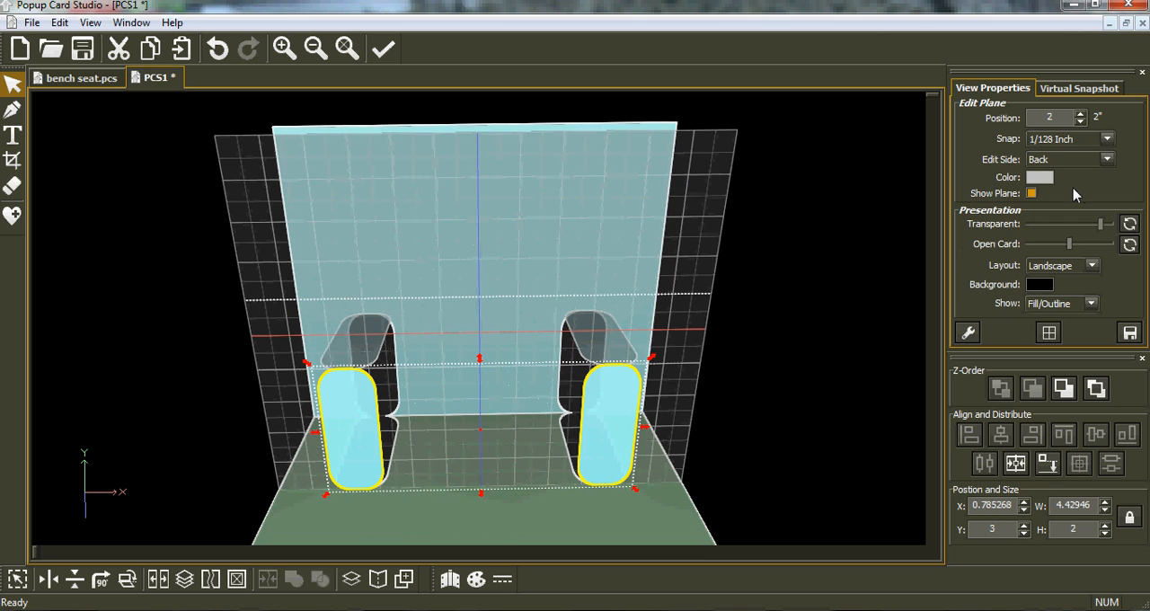
pyautogui.doubleClick(1044, 118)
pyautogui.write('.5')
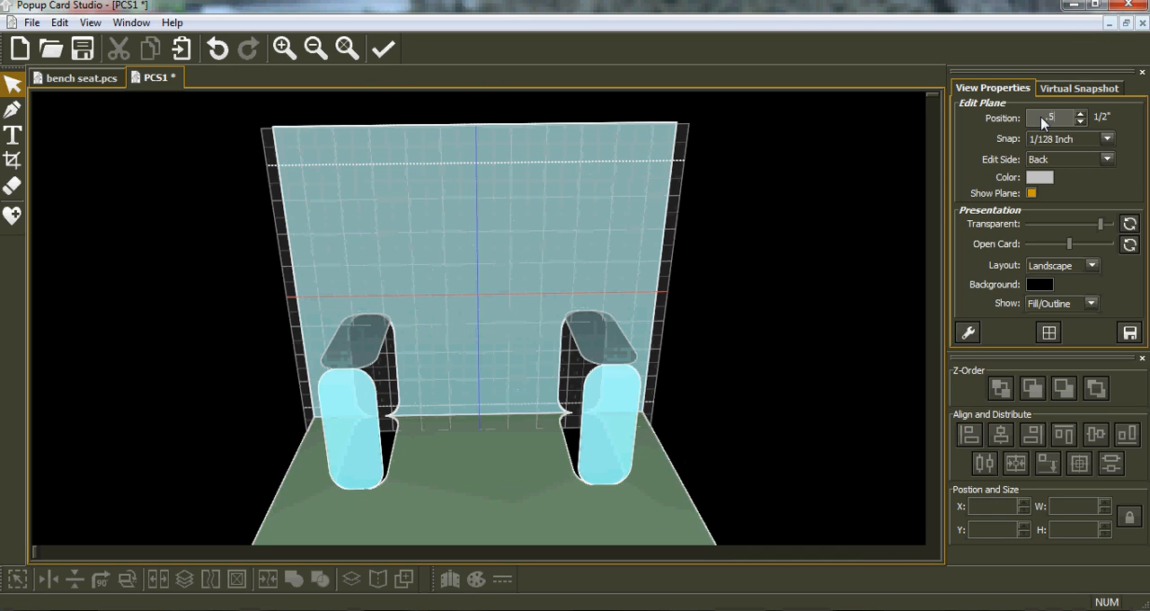
pyautogui.moveTo(411, 341); pyautogui.dragTo(60, 249, button='middle')
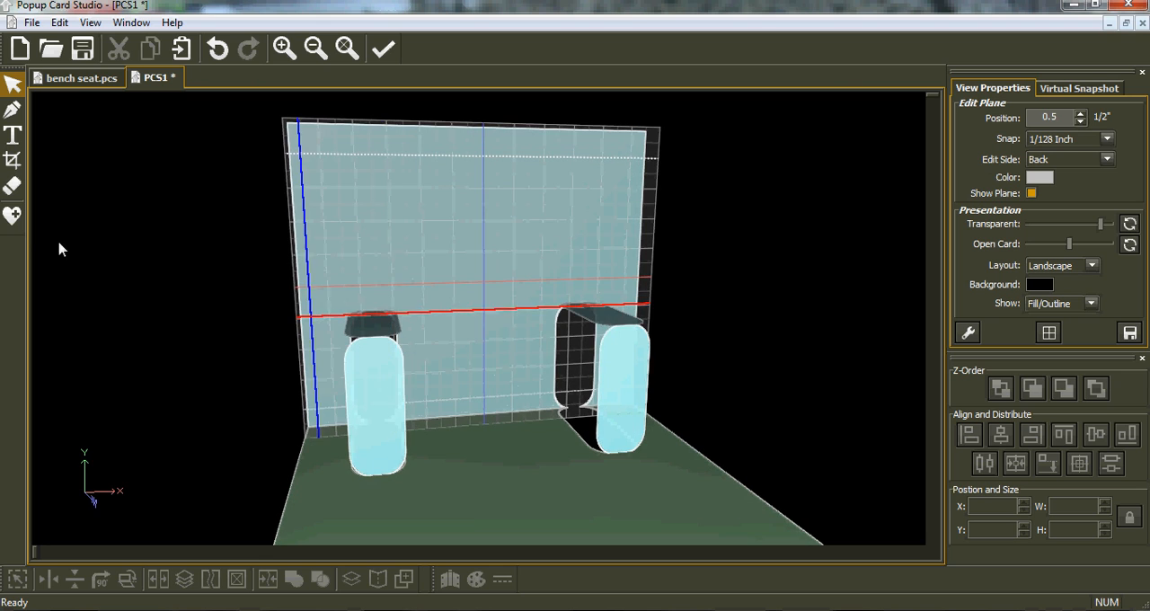
pyautogui.click(12, 215)
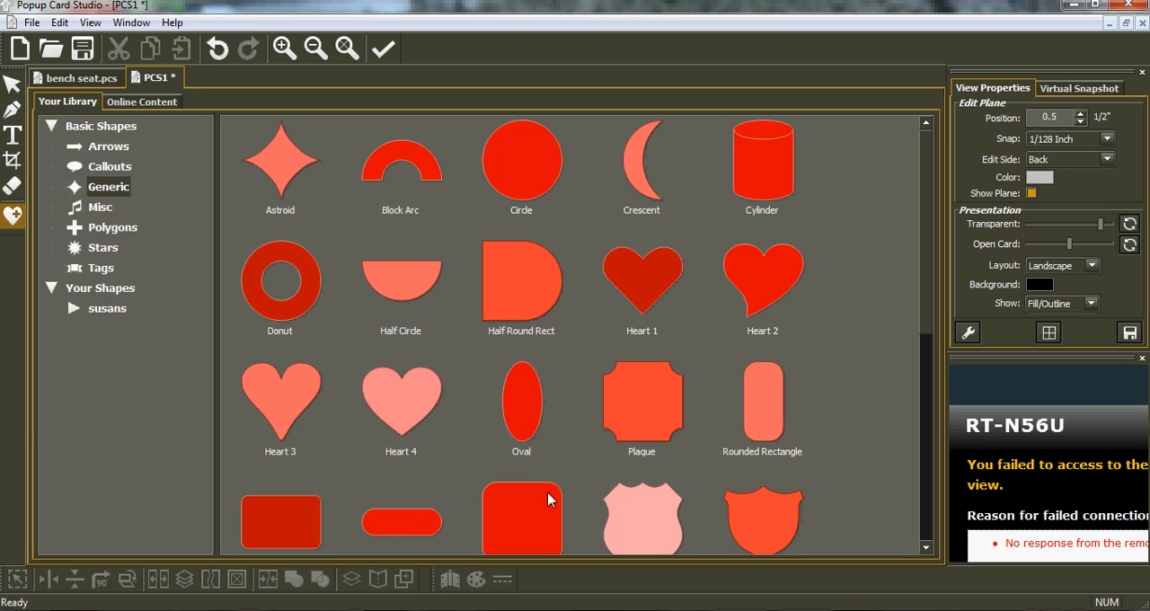
pyautogui.click(521, 517)
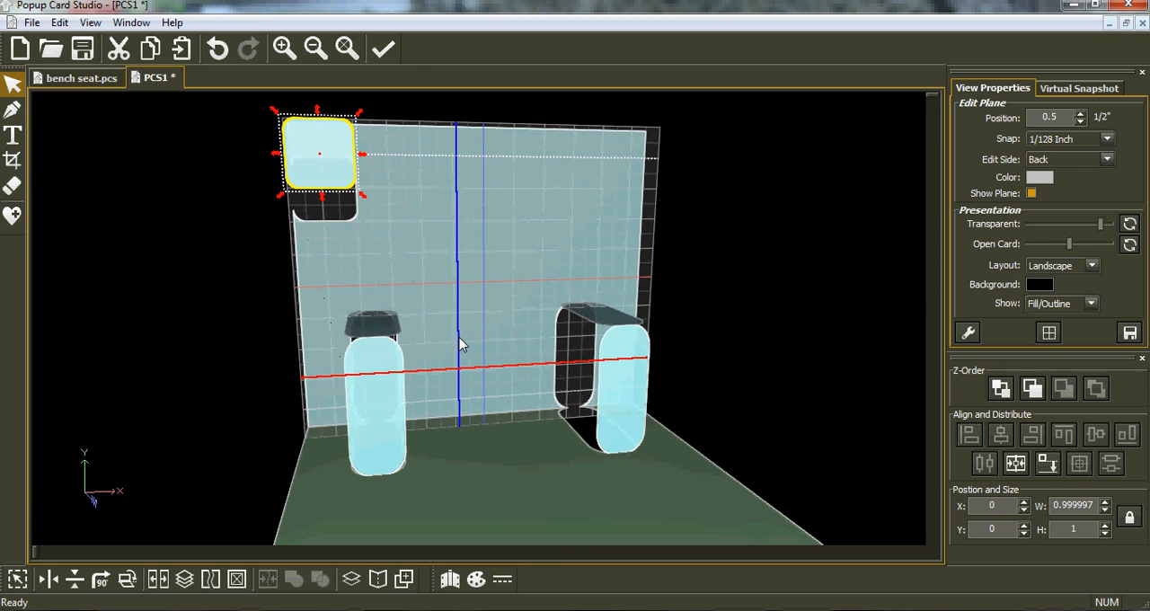
pyautogui.moveTo(349, 220); pyautogui.dragTo(522, 371)
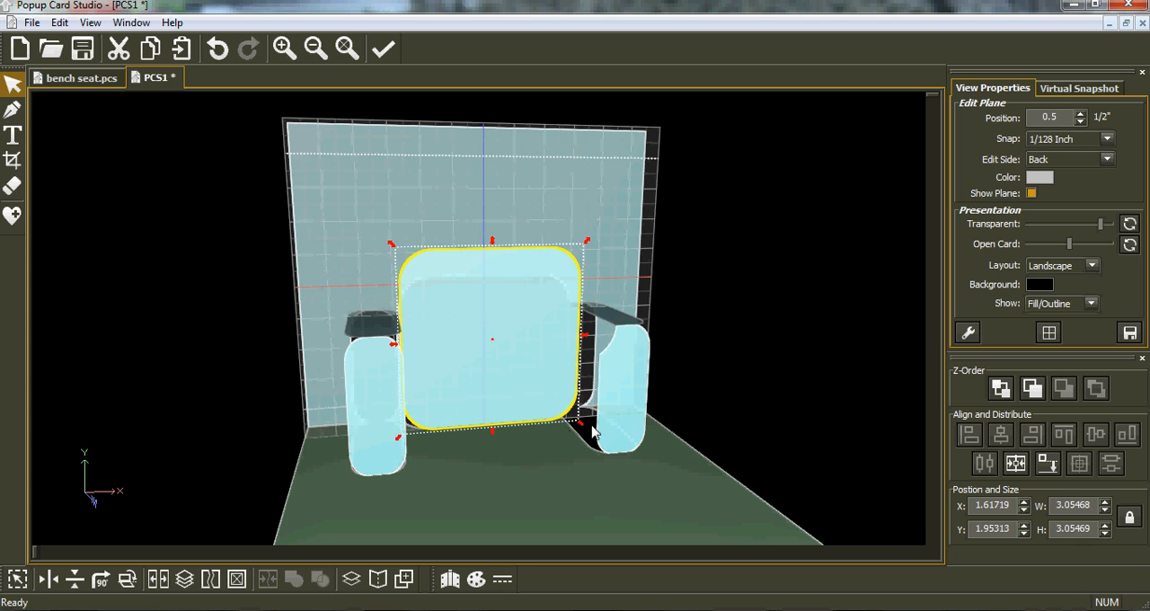
# Step: Enlarge the rounded square backrest to about 3.37 in and shift it to about X 1.41, Y 1.88
pyautogui.moveTo(582, 422); pyautogui.dragTo(586, 425)
pyautogui.moveTo(490, 384); pyautogui.dragTo(481, 389)
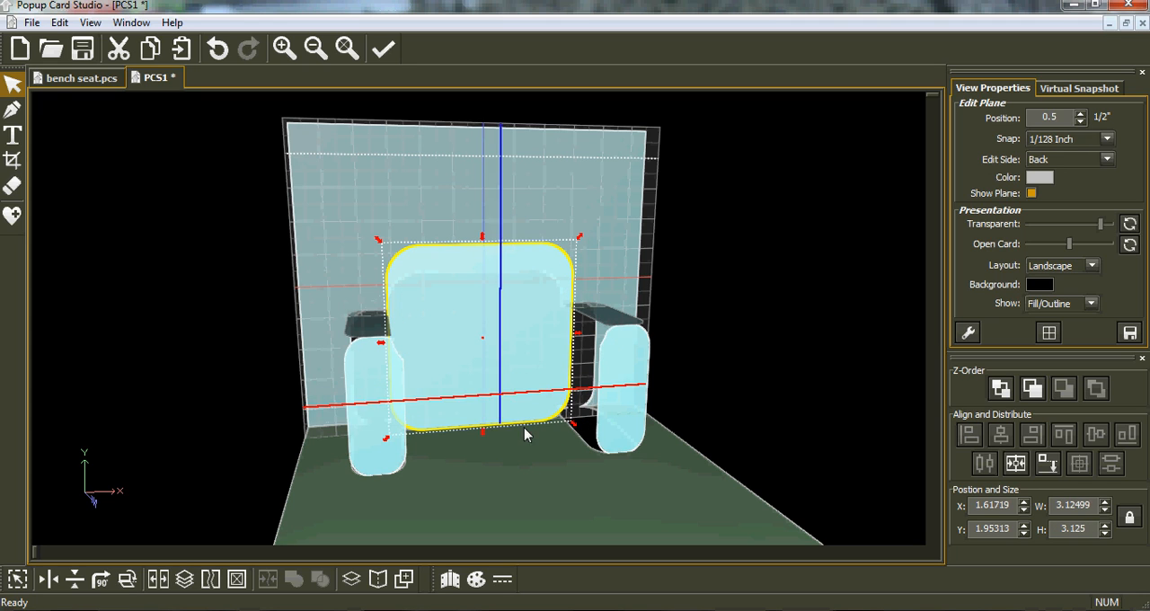
pyautogui.moveTo(574, 429); pyautogui.dragTo(588, 437)
pyautogui.moveTo(527, 486); pyautogui.dragTo(427, 451, button='middle')
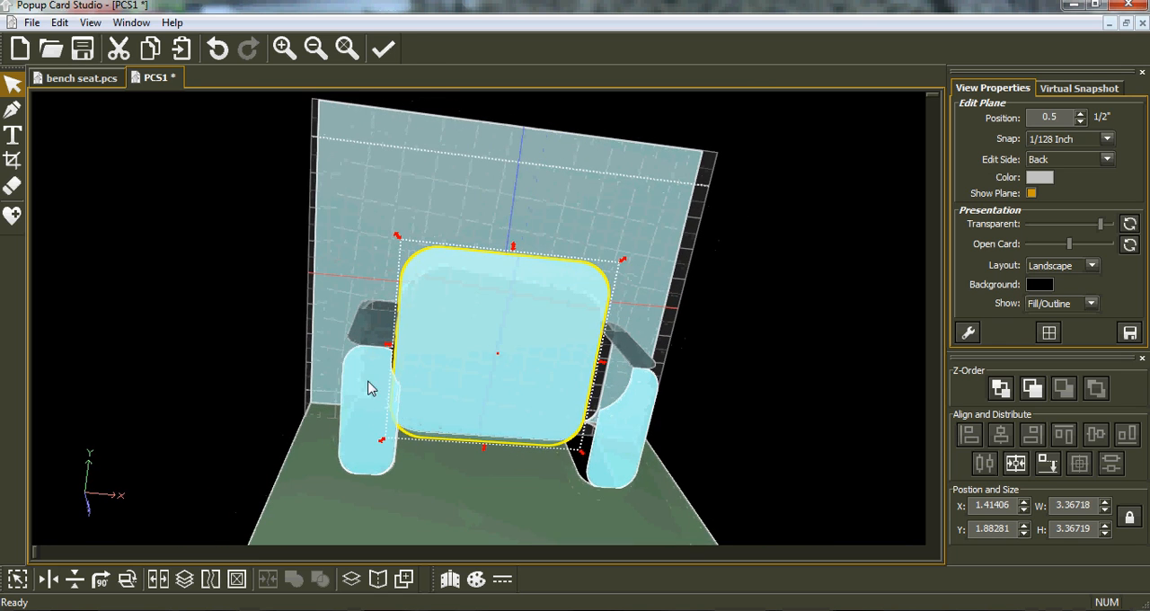
# Step: Widen the backrest to about 3.73 in so it overlaps both arms, and center it horizontally on the card
pyautogui.moveTo(357, 423); pyautogui.dragTo(348, 402, button='middle')
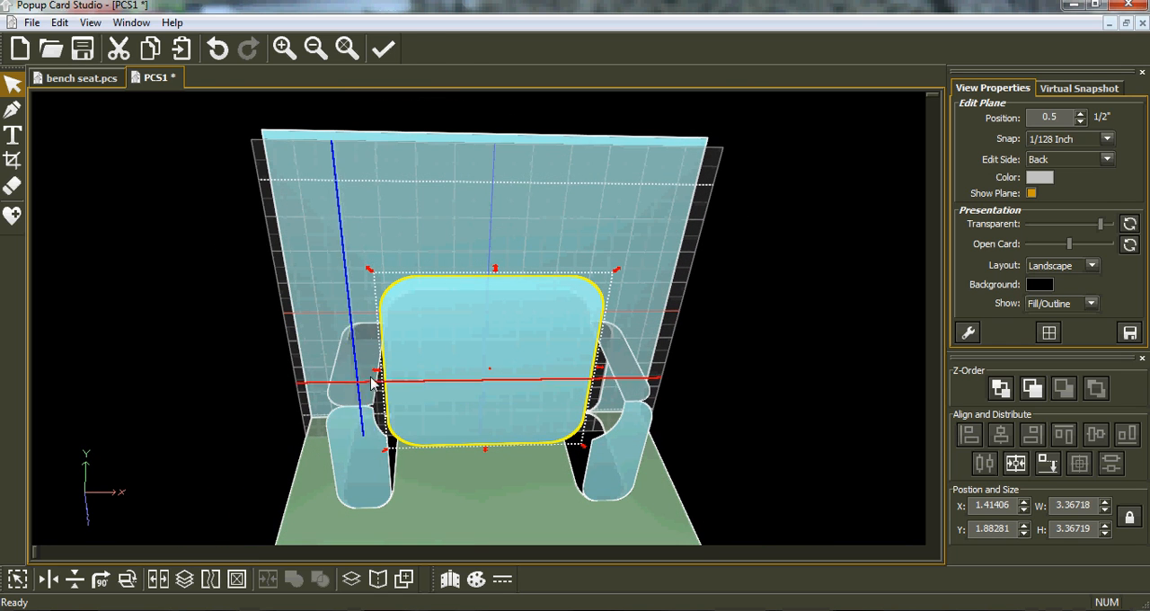
pyautogui.moveTo(377, 374); pyautogui.dragTo(362, 371)
pyautogui.moveTo(599, 371); pyautogui.dragTo(609, 368)
pyautogui.moveTo(505, 377); pyautogui.dragTo(495, 385, button='middle')
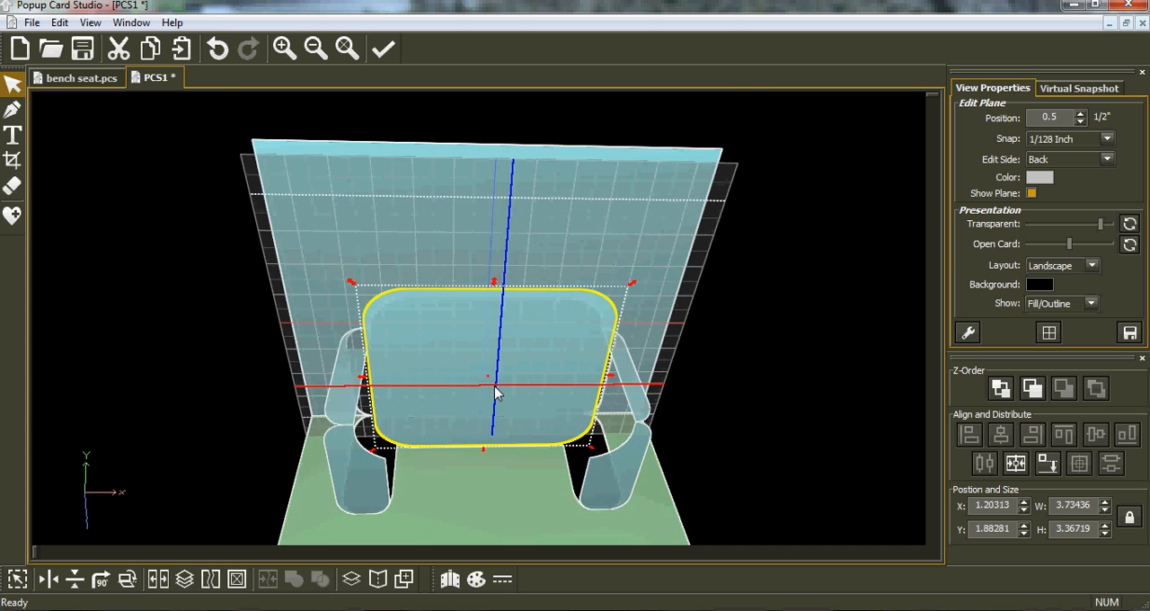
pyautogui.click(1022, 463)
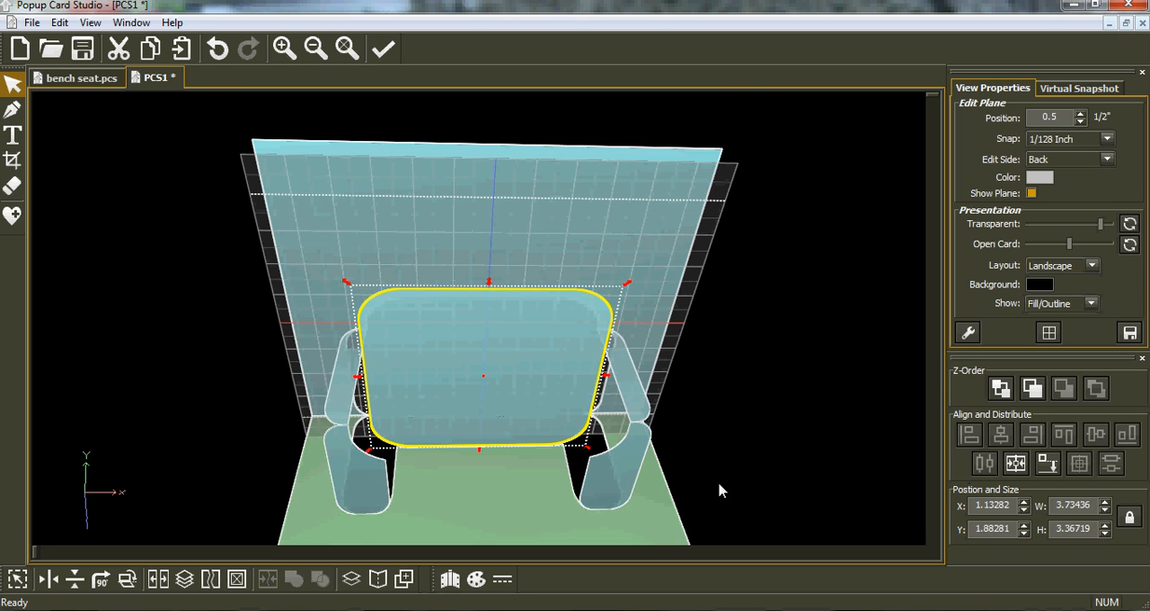
# Step: Crop off the backrest's lower rounded edge with an exclusive rectangle, in two passes, leaving a gap above the card's fold
pyautogui.moveTo(495, 469); pyautogui.dragTo(484, 428, button='middle')
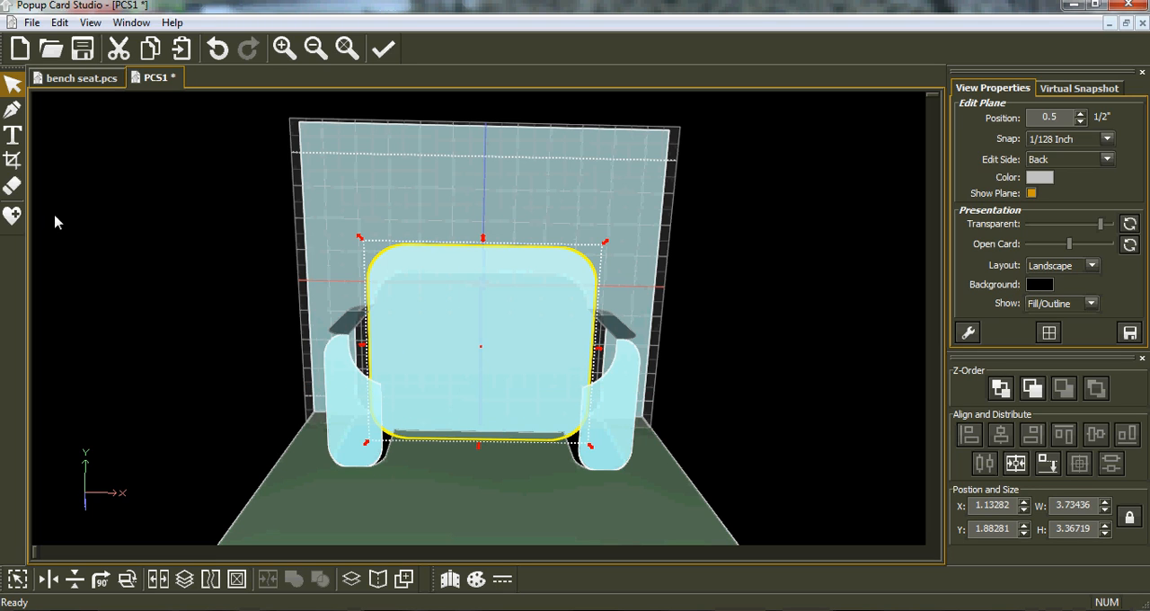
pyautogui.click(12, 161)
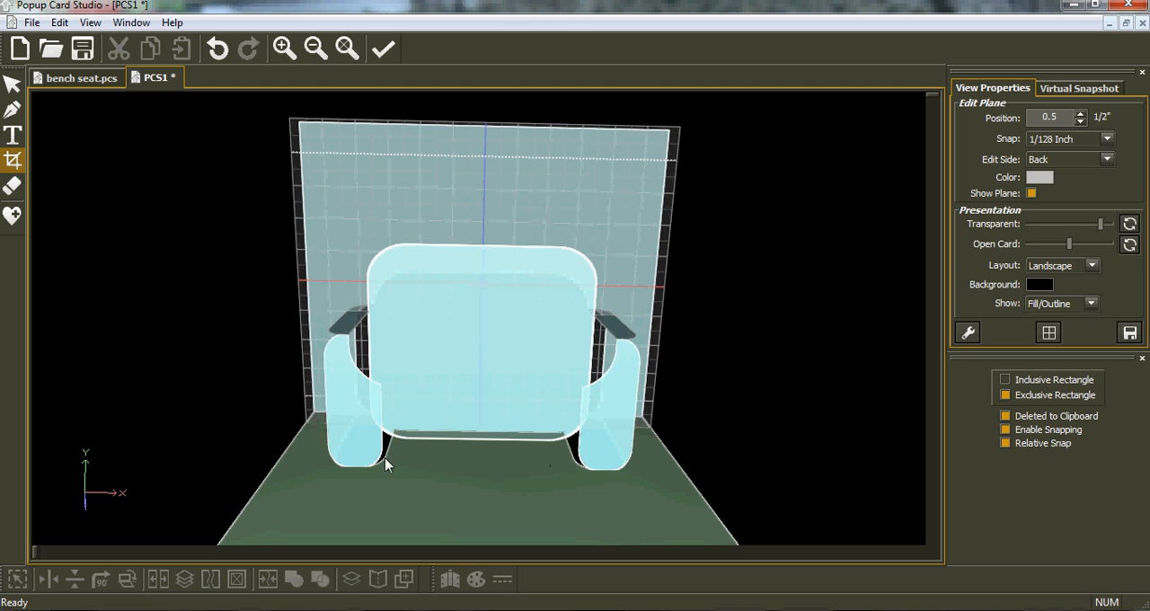
pyautogui.moveTo(327, 457); pyautogui.dragTo(662, 402)
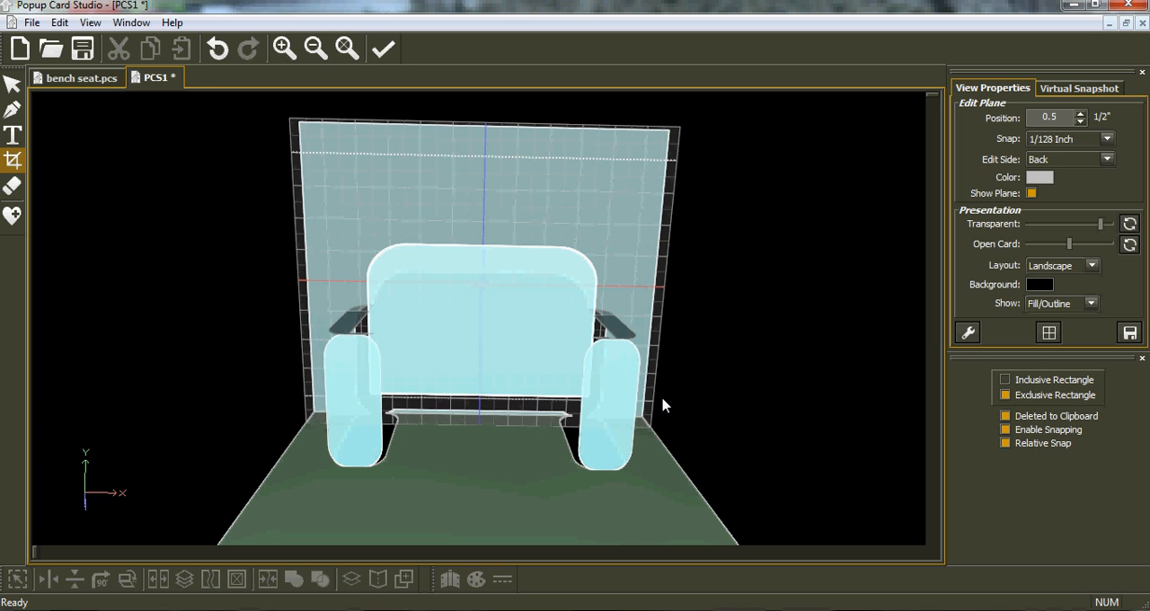
pyautogui.moveTo(363, 495); pyautogui.dragTo(425, 501, button='middle')
pyautogui.moveTo(452, 296); pyautogui.dragTo(472, 244, button='middle')
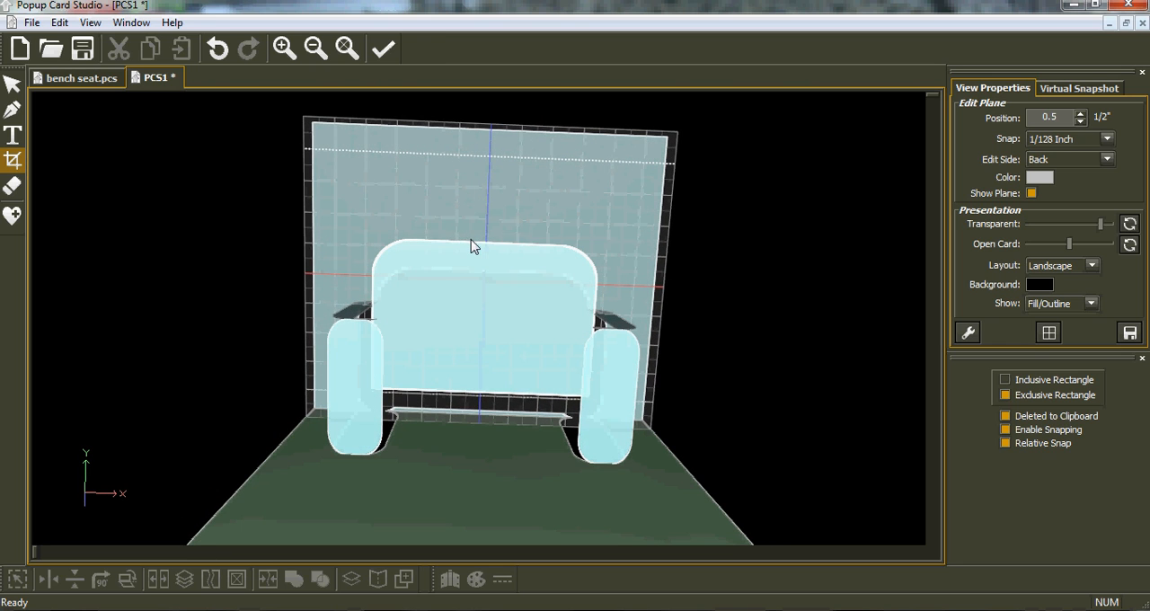
pyautogui.moveTo(290, 465); pyautogui.dragTo(611, 386)
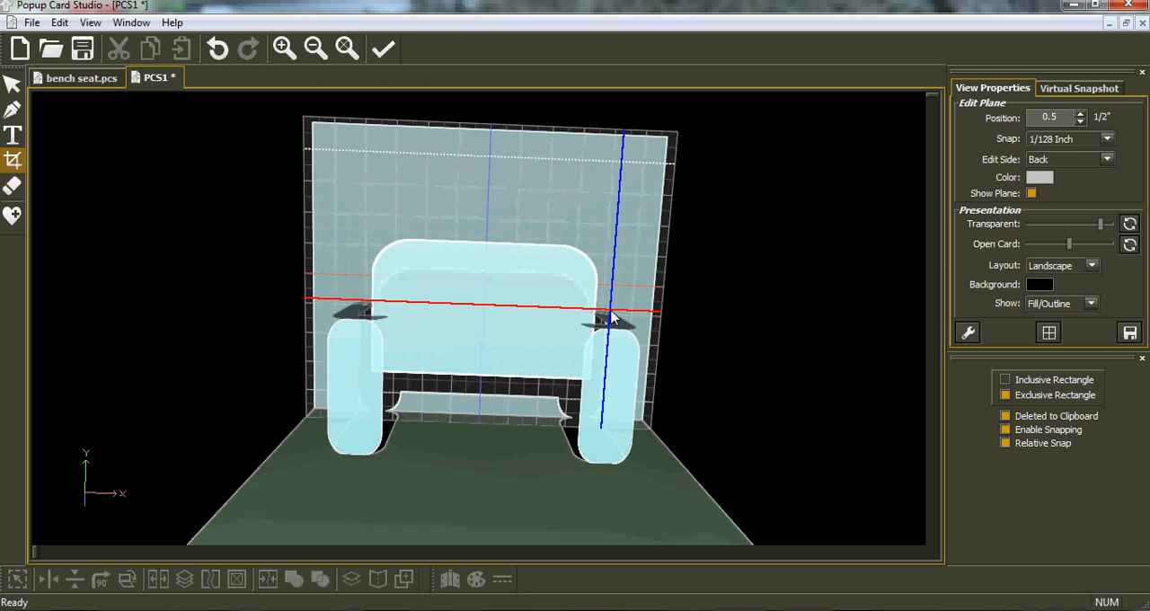
# Step: Place the edit plane on the card's bottom side at position 1 in
pyautogui.press('space')
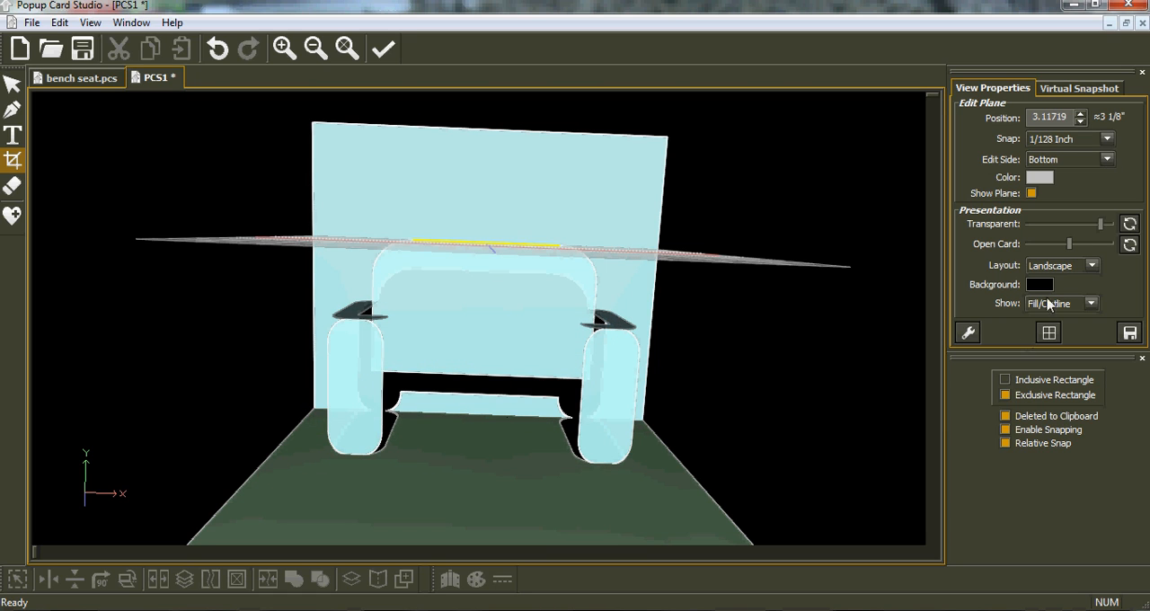
pyautogui.moveTo(1067, 118); pyautogui.dragTo(1018, 124)
pyautogui.write('1')
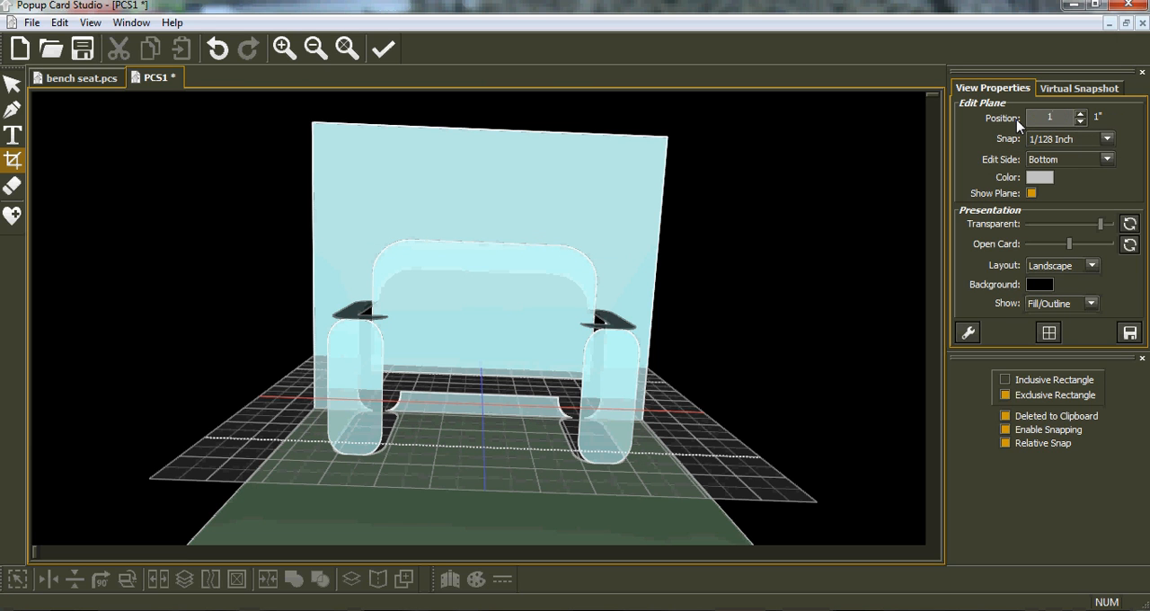
pyautogui.moveTo(348, 476); pyautogui.dragTo(368, 457, button='middle')
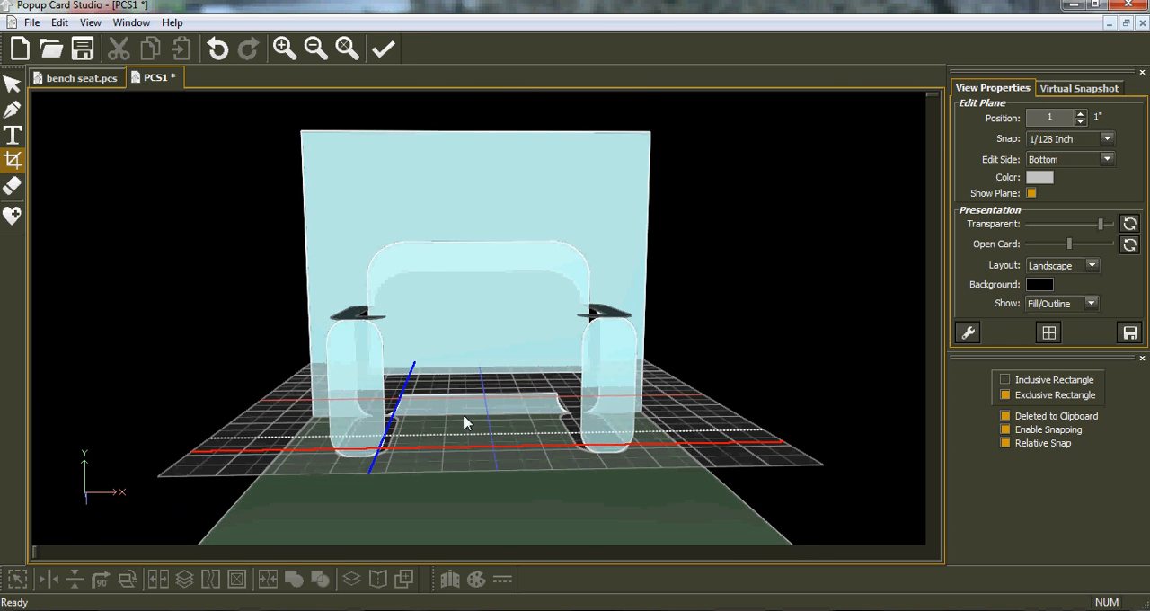
pyautogui.moveTo(475, 390); pyautogui.dragTo(386, 411, button='middle')
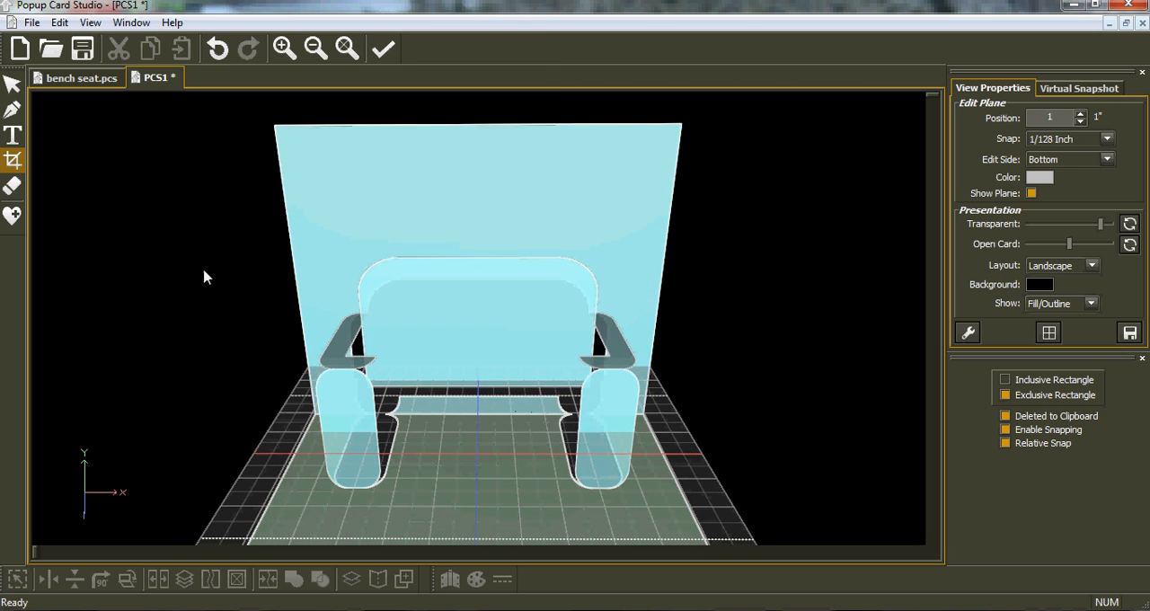
# Step: Copy the backrest shape and paste it onto the bottom-side edit plane at position 1 in
pyautogui.click(13, 84)
pyautogui.click(466, 302)
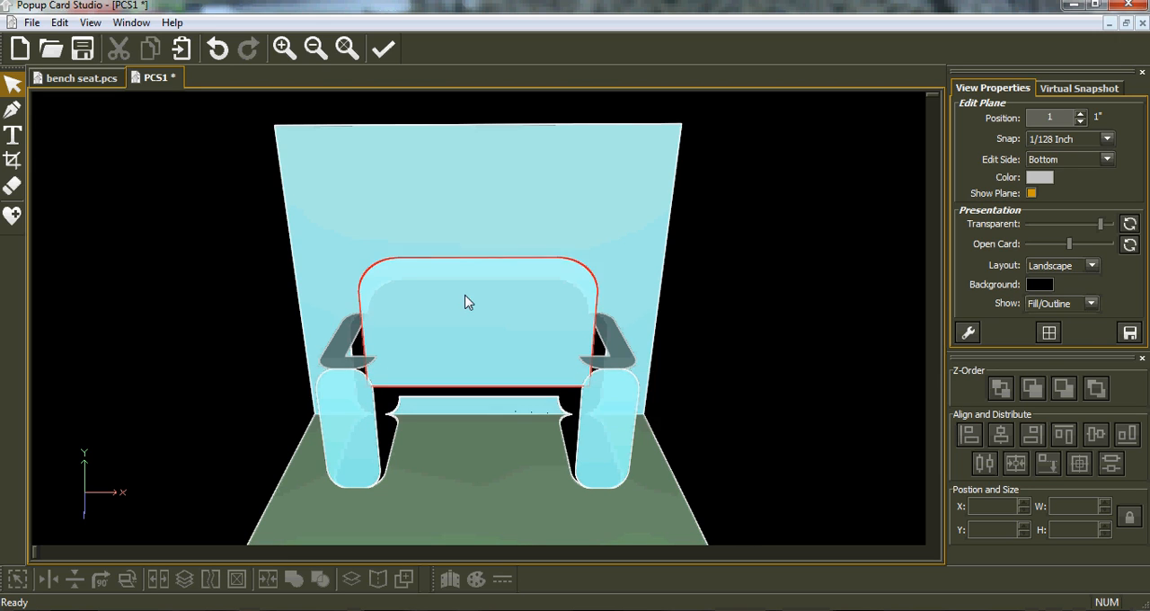
pyautogui.click(467, 302)
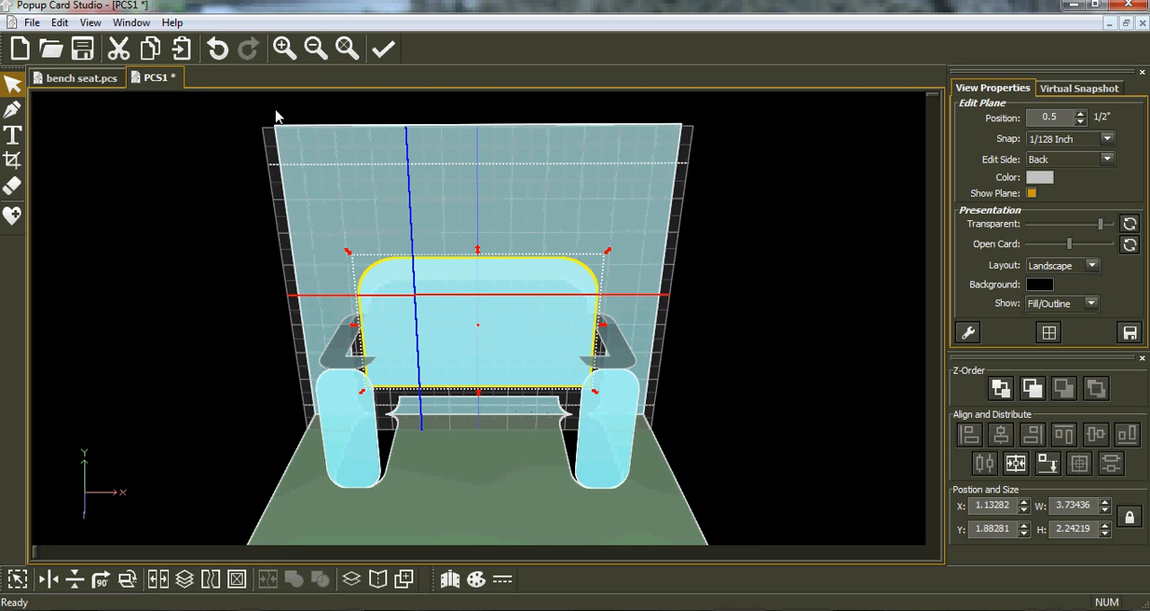
pyautogui.click(482, 378)
pyautogui.moveTo(1070, 118); pyautogui.dragTo(1018, 120)
pyautogui.write('1')
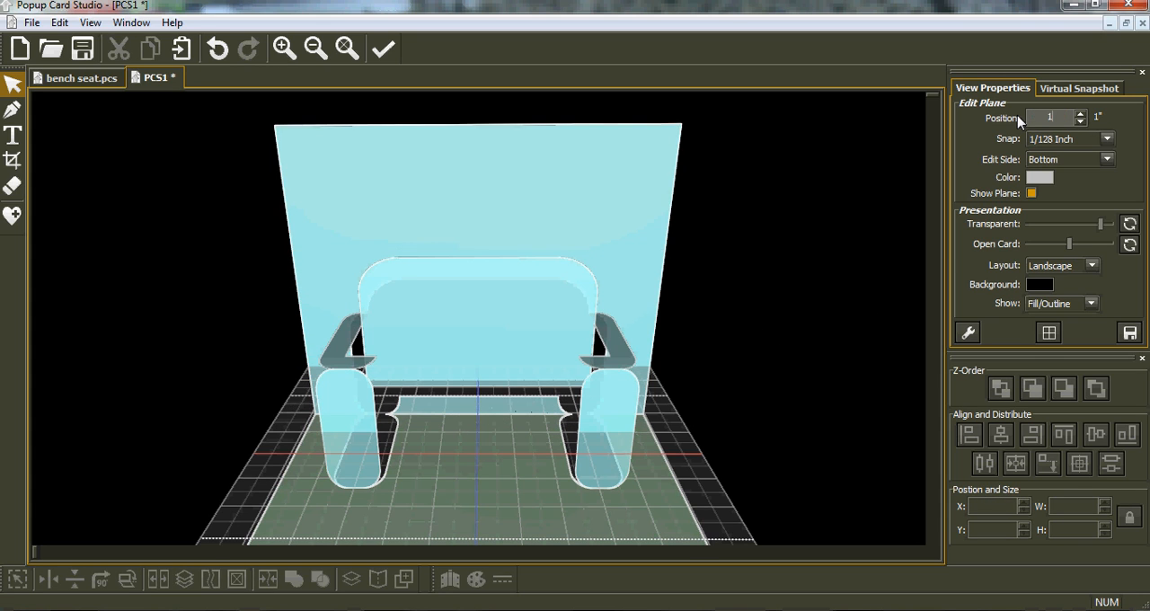
pyautogui.click(183, 50)
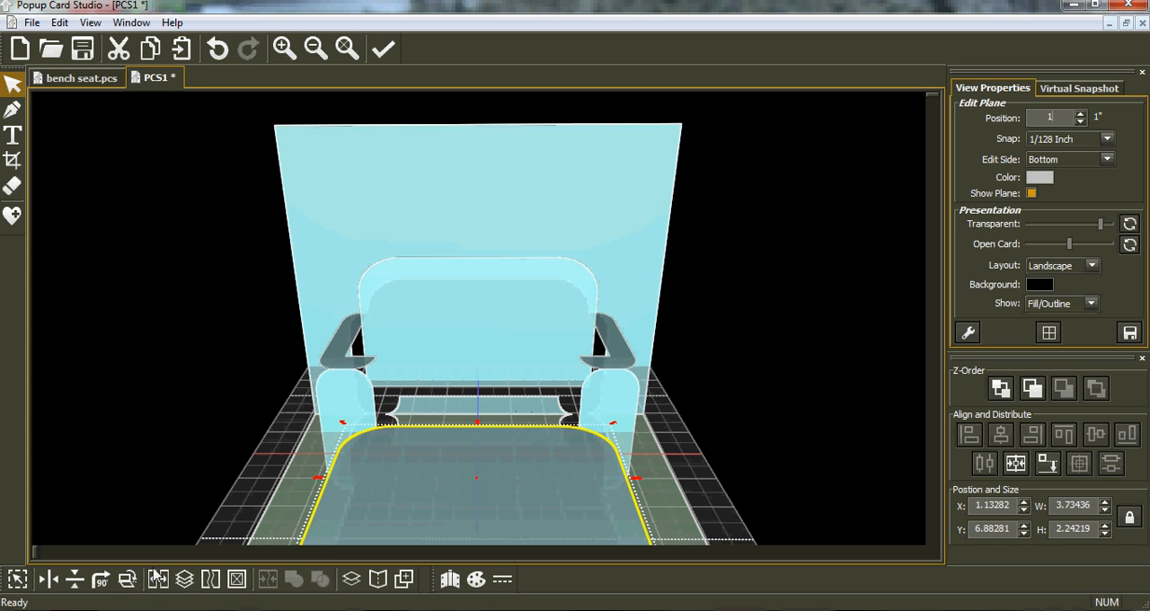
# Step: Flip the pasted seat vertically and align it against the backrest's lower edge at Y 5.5
pyautogui.click(75, 579)
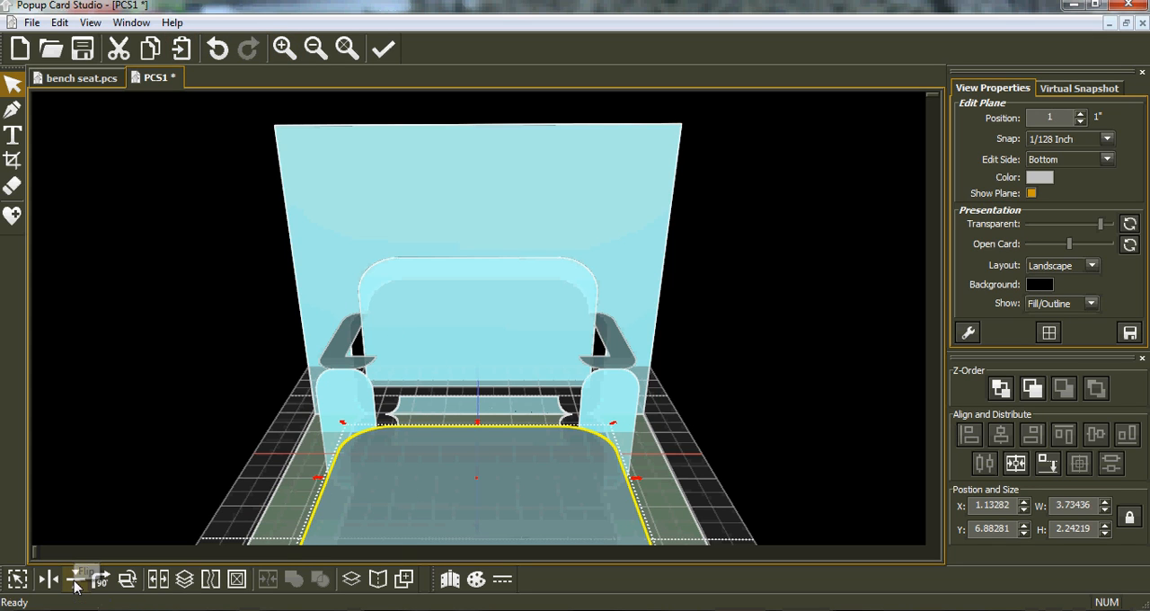
pyautogui.click(1047, 464)
pyautogui.moveTo(400, 414); pyautogui.dragTo(401, 297, button='middle')
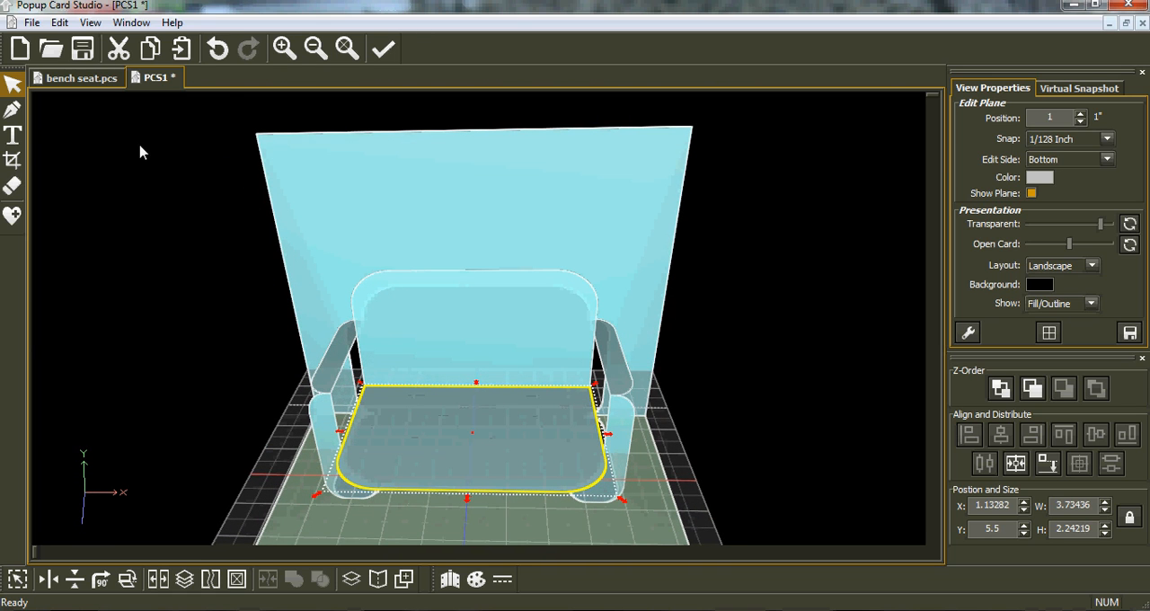
# Step: Check the card's flat cut-and-fold pattern in the print preview
pyautogui.click(31, 23)
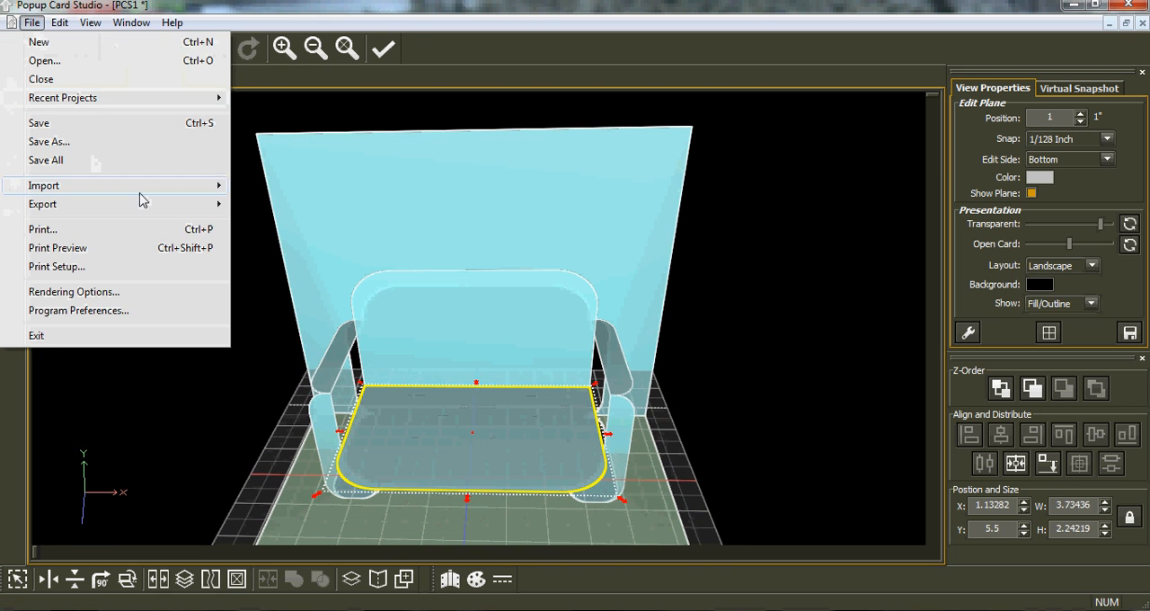
pyautogui.click(126, 248)
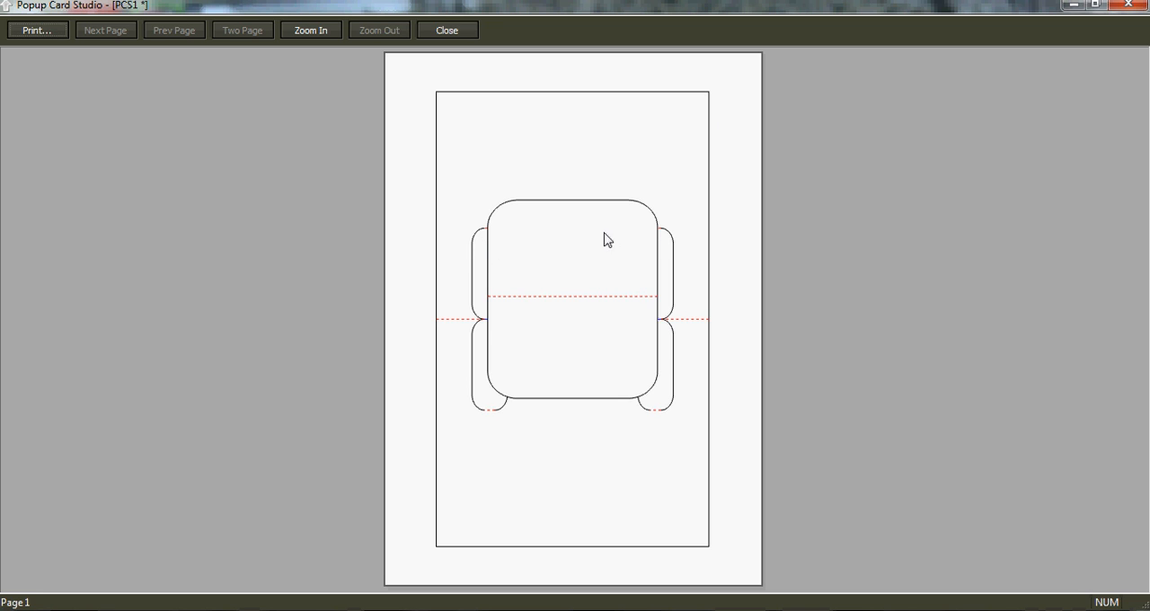
pyautogui.click(1124, 7)
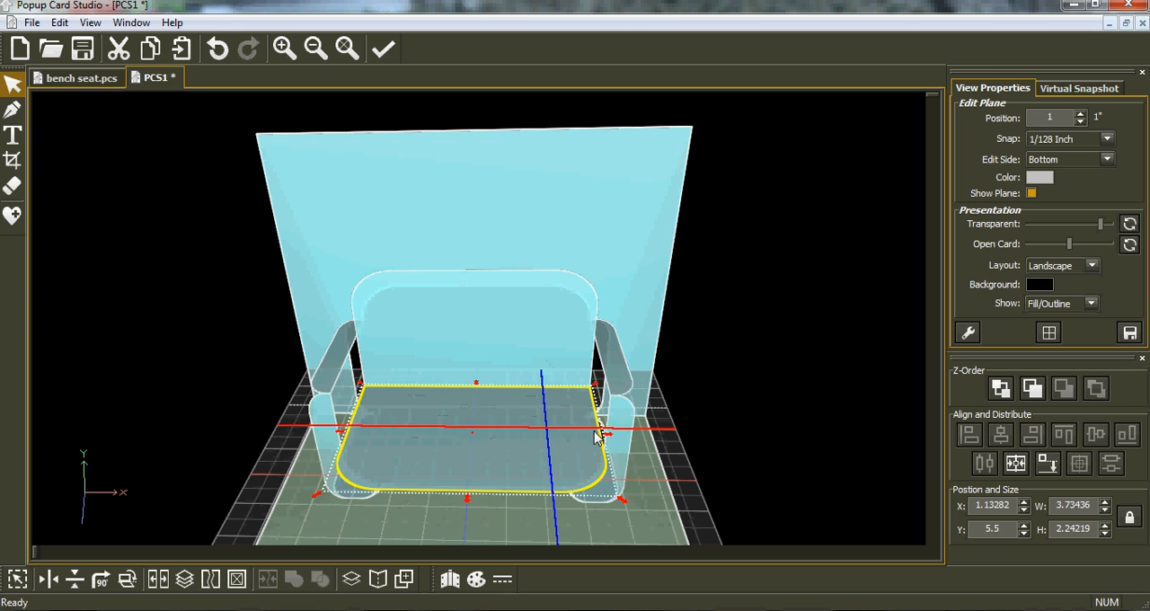
# Step: Narrow the seat to about 3.47 in and the backrest to about 3.48 in, trimming both sides evenly
pyautogui.moveTo(608, 438); pyautogui.dragTo(599, 440)
pyautogui.moveTo(330, 435); pyautogui.dragTo(352, 436)
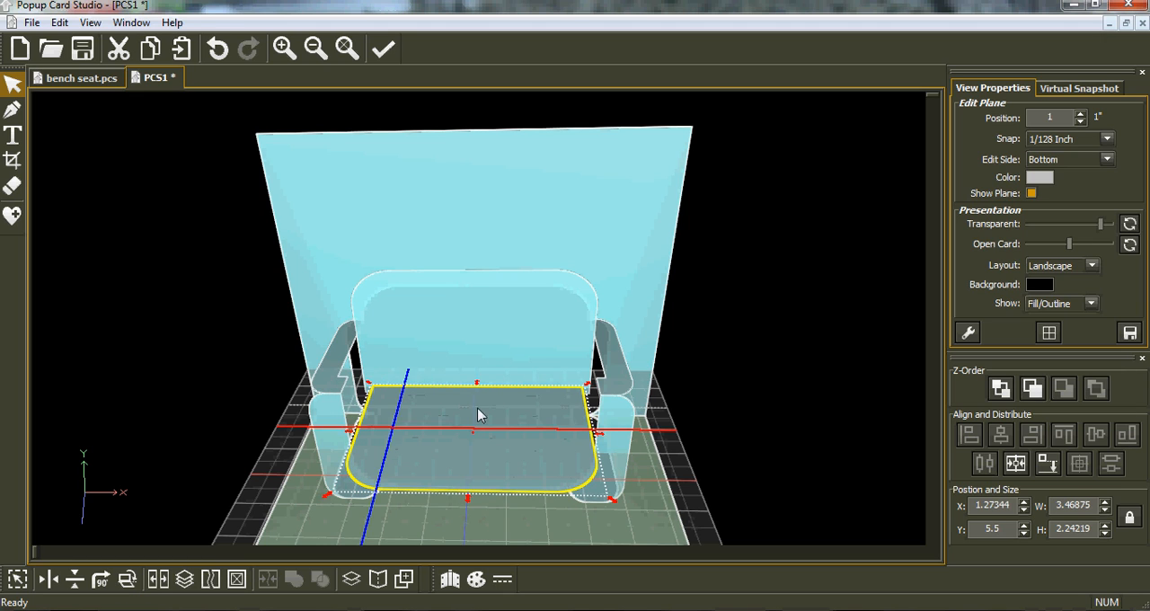
pyautogui.click(461, 338)
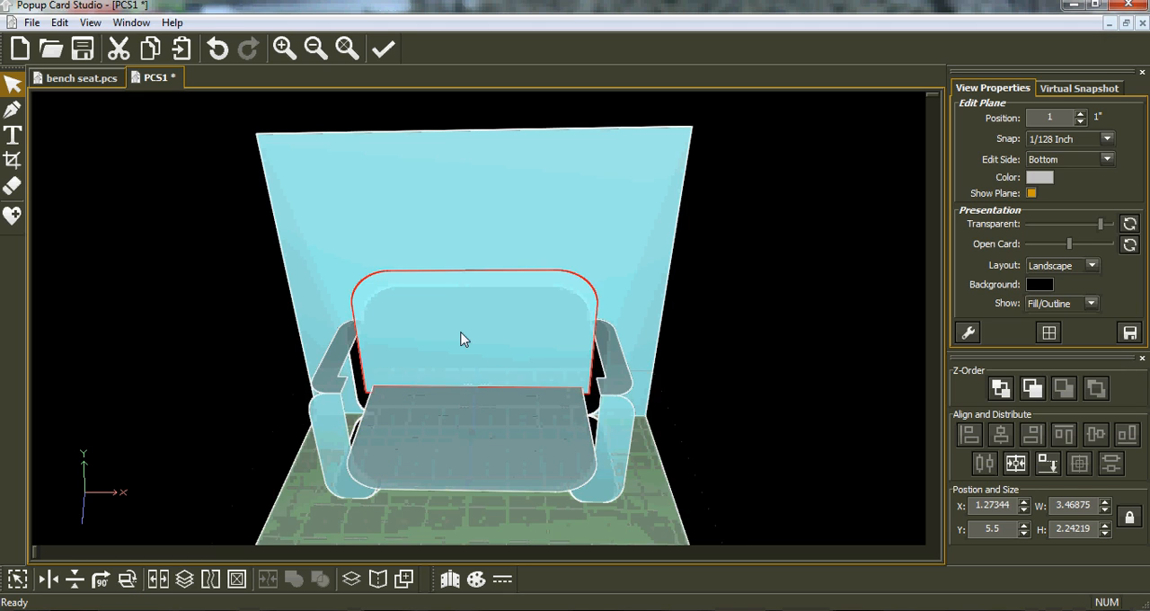
pyautogui.moveTo(343, 341); pyautogui.dragTo(352, 342)
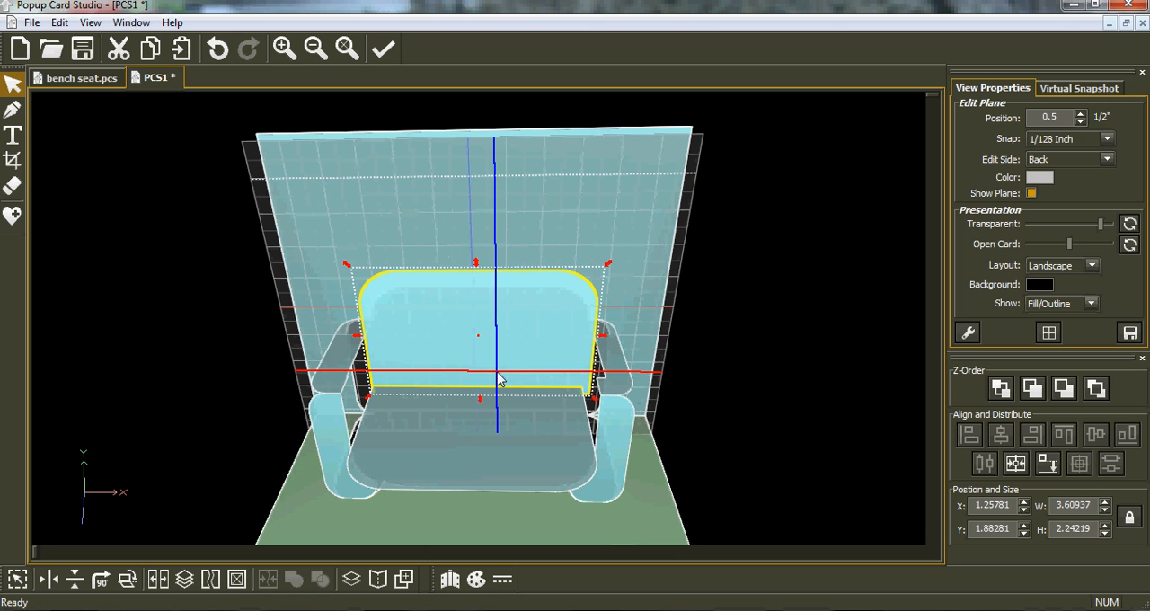
pyautogui.moveTo(607, 342); pyautogui.dragTo(595, 340)
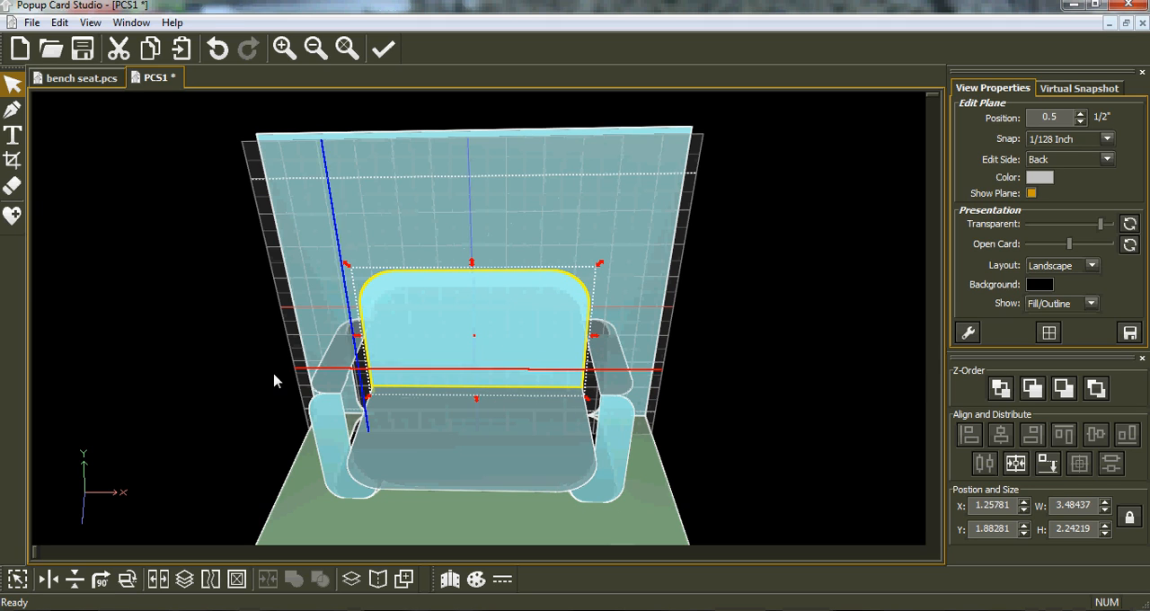
# Step: Preview the printed pattern again to check the narrowed seat and backrest against the arms
pyautogui.click(32, 22)
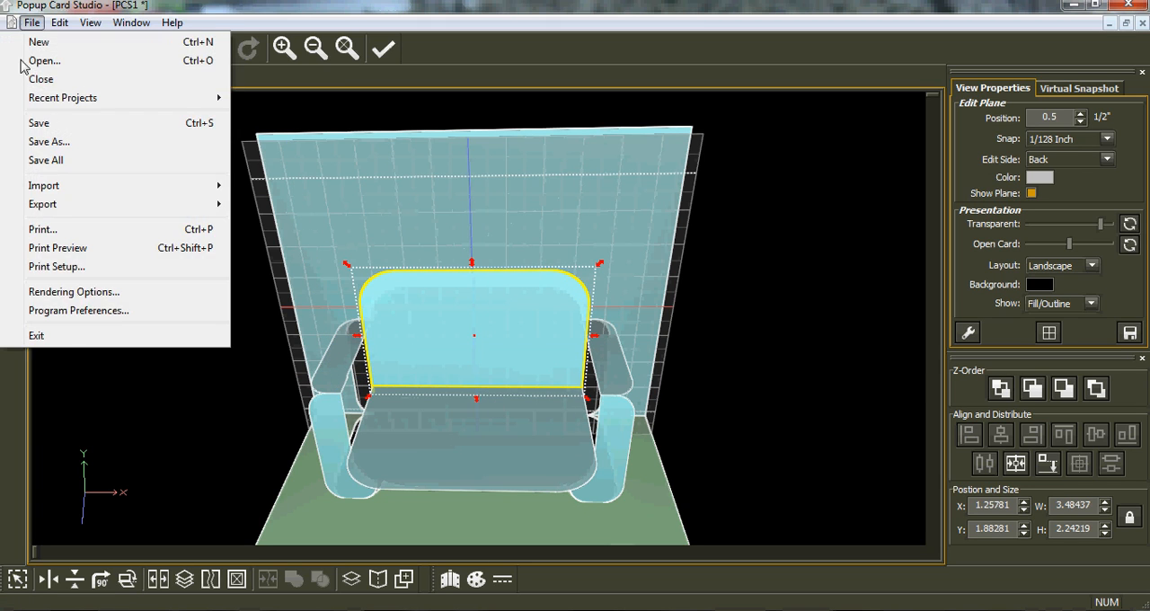
pyautogui.click(58, 248)
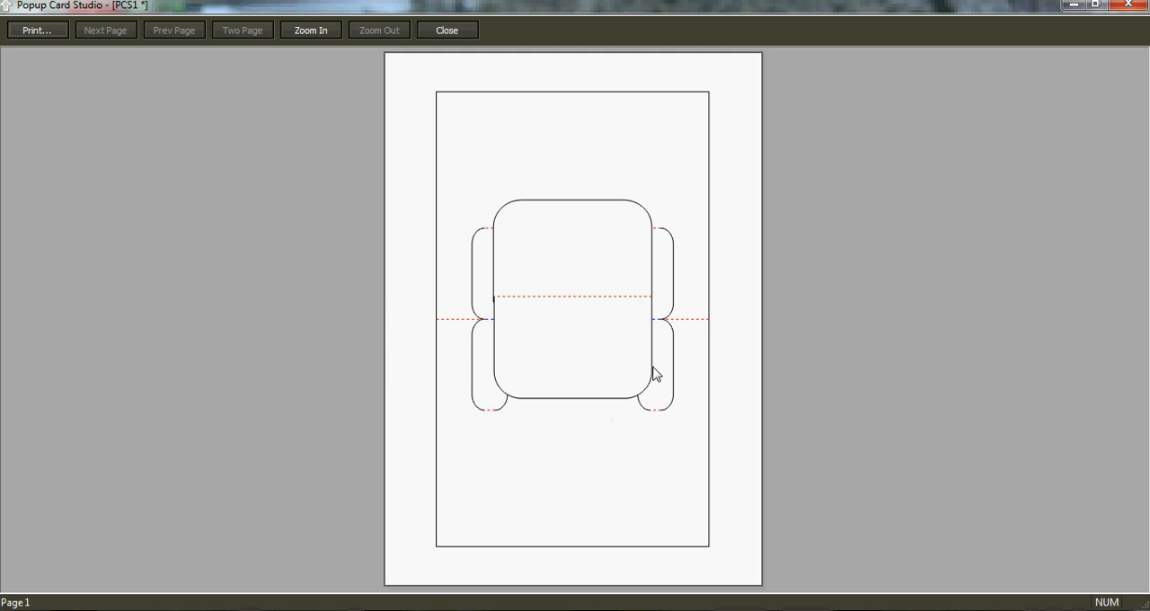
pyautogui.click(1128, 7)
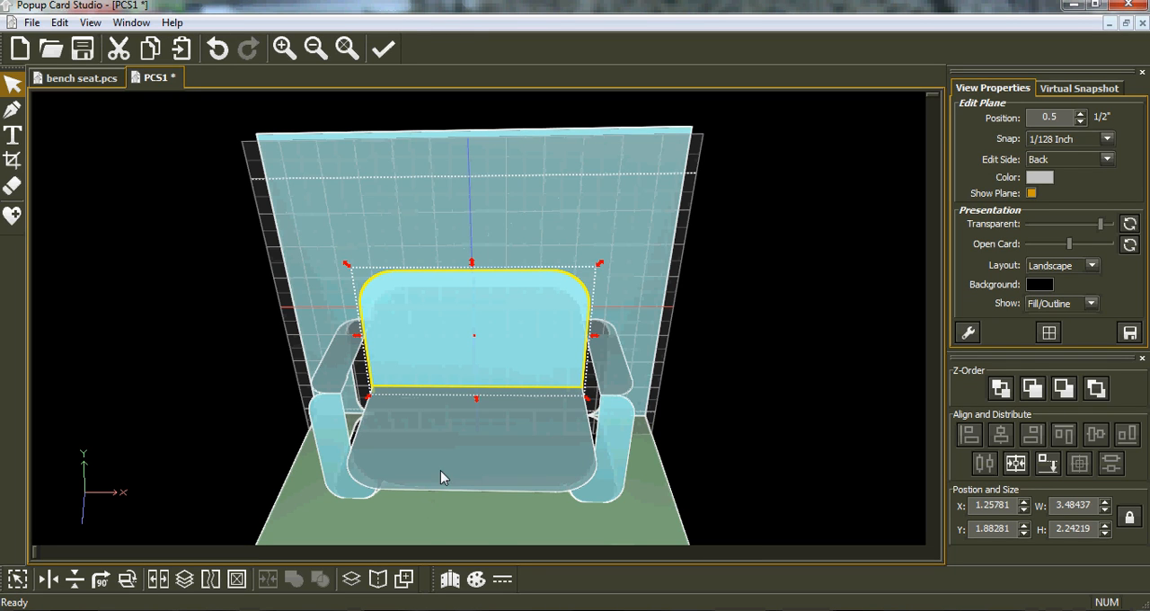
# Step: Set snapping to 1/8 inch and crop the upper inner parts of both arm fronts with an exclusive rectangle down to seat height
pyautogui.moveTo(431, 534); pyautogui.dragTo(366, 438)
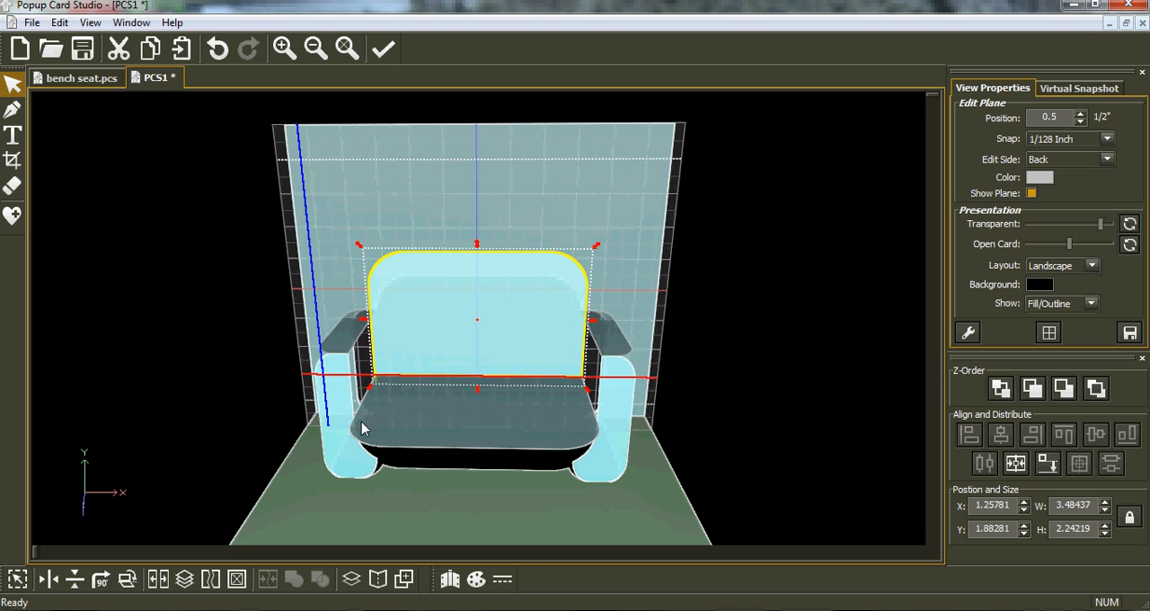
pyautogui.moveTo(498, 503); pyautogui.dragTo(503, 526)
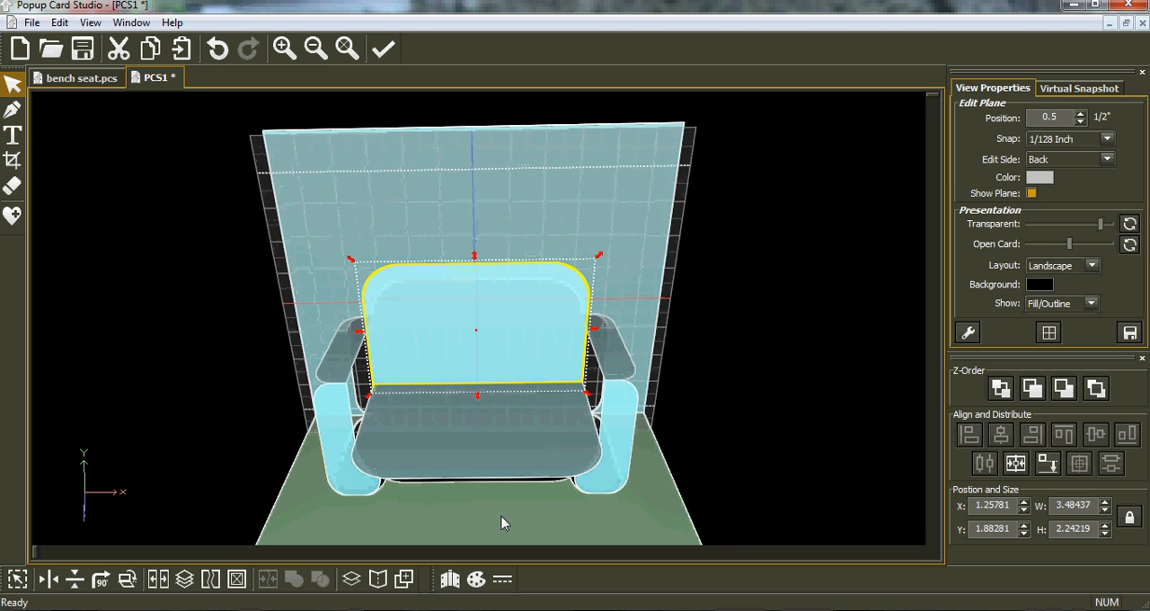
pyautogui.moveTo(409, 340); pyautogui.dragTo(419, 338, button='right')
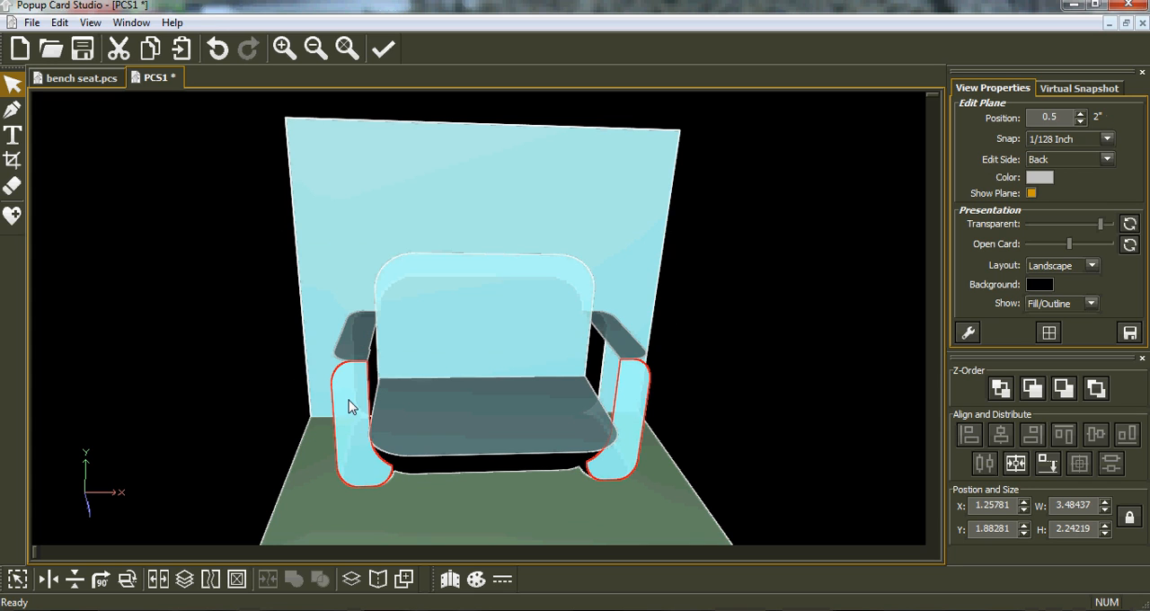
pyautogui.click(349, 401)
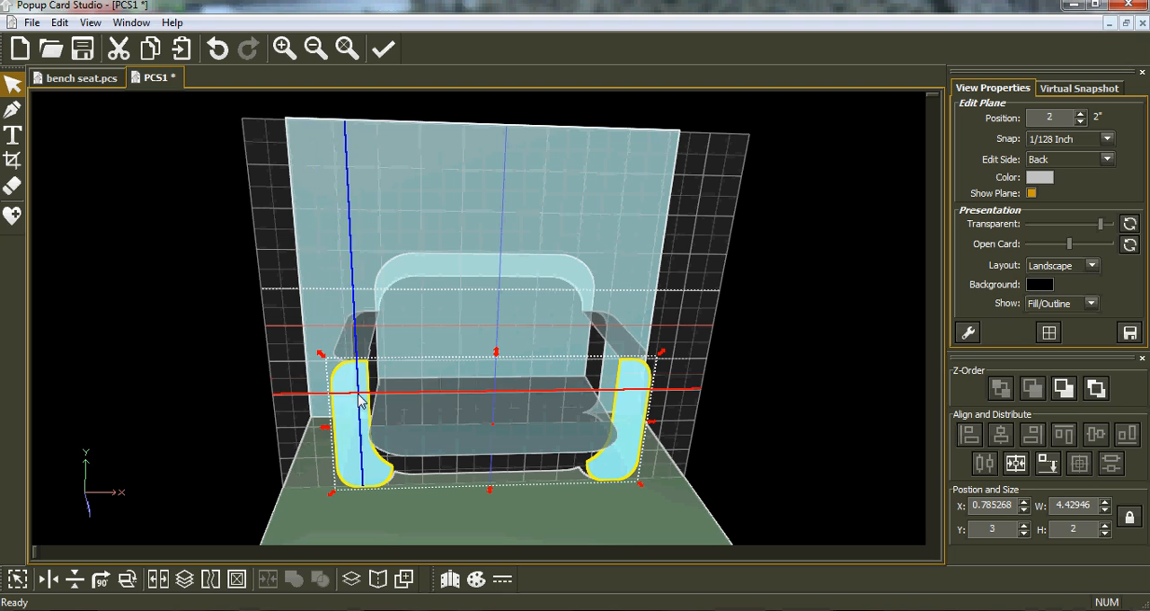
pyautogui.click(12, 167)
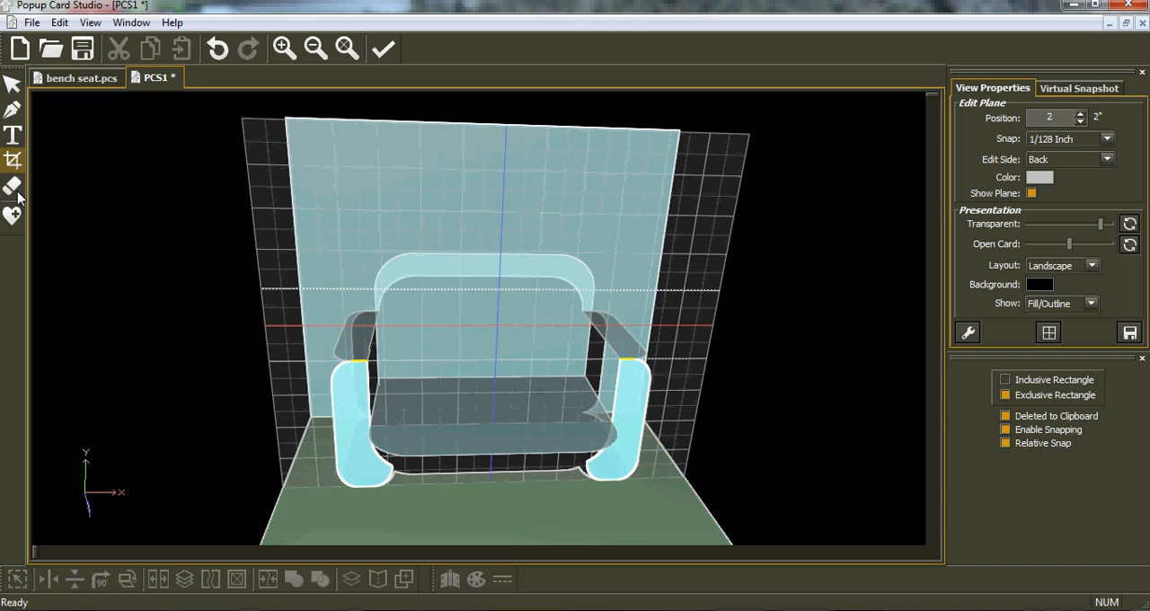
pyautogui.click(348, 435)
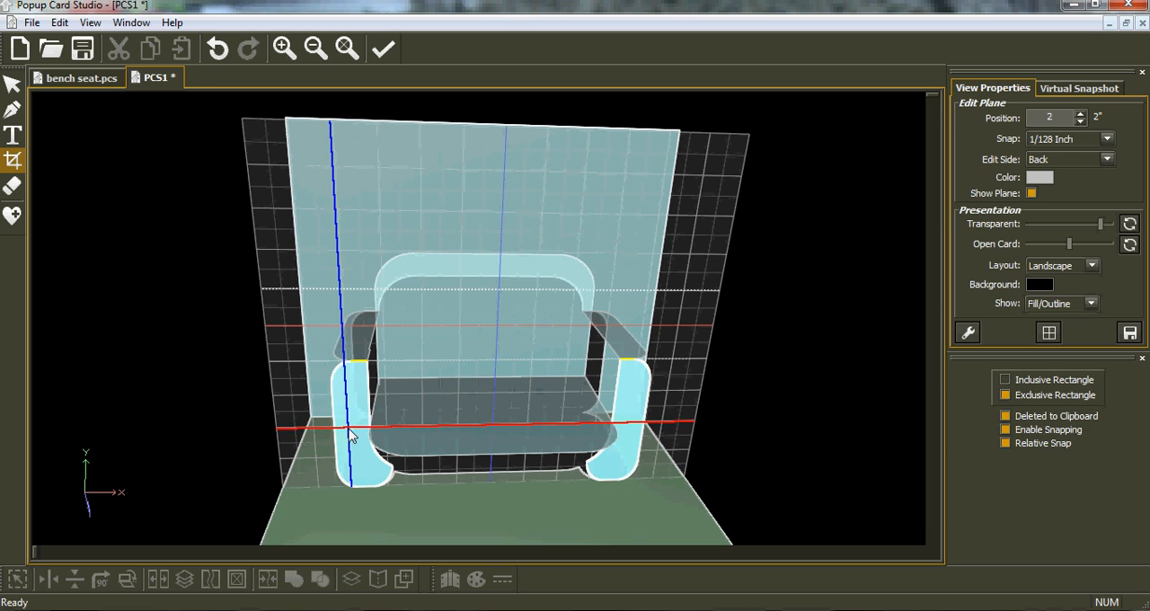
pyautogui.click(1109, 140)
pyautogui.click(1069, 225)
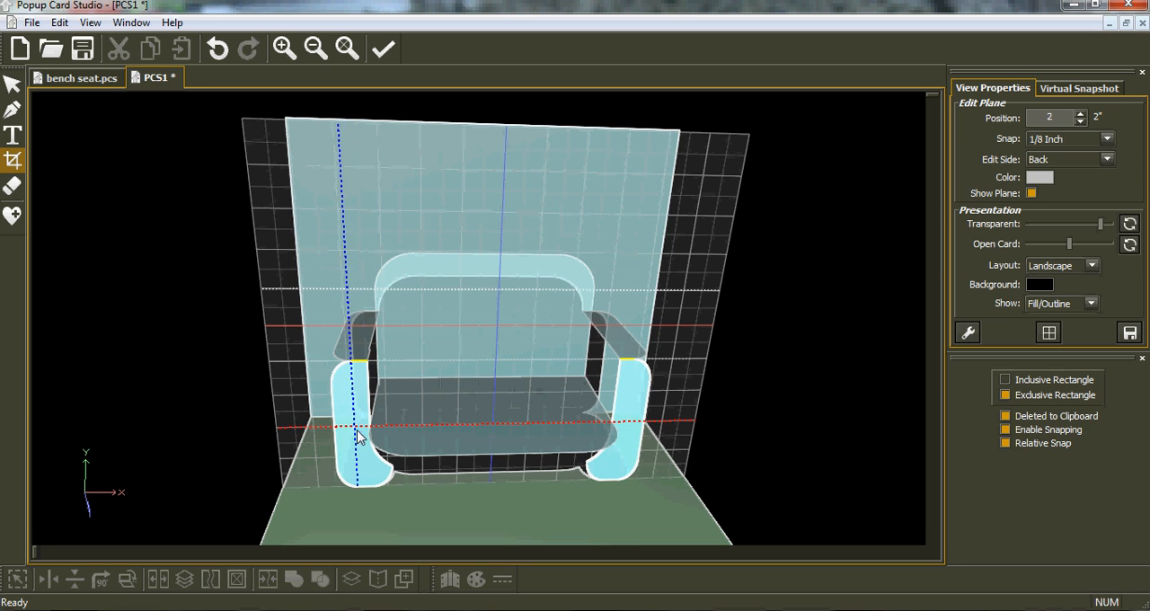
pyautogui.moveTo(463, 416); pyautogui.dragTo(634, 357)
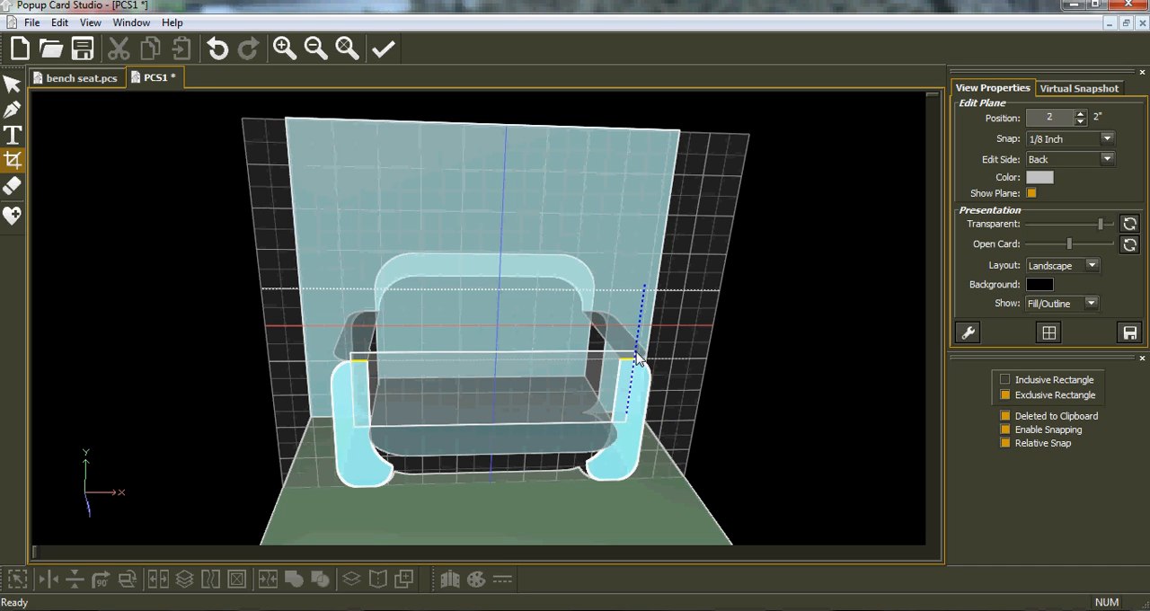
pyautogui.moveTo(636, 356); pyautogui.dragTo(636, 356)
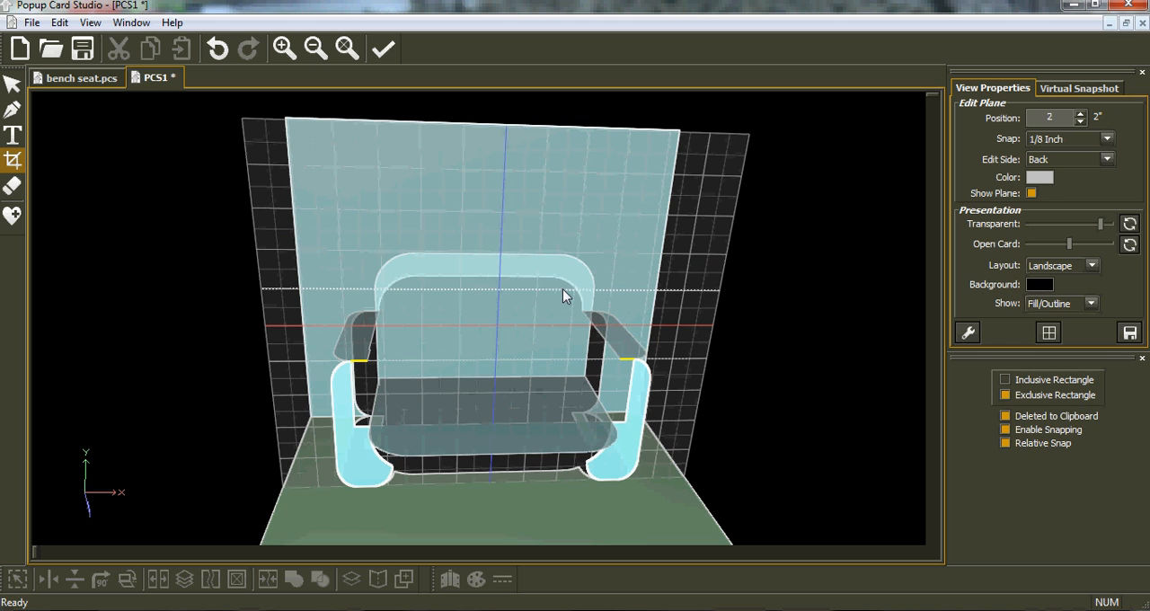
# Step: Undo the arm crop, paste the cropped pieces onto the arm fronts and turn them onto the horizontal seat plane
pyautogui.click(216, 52)
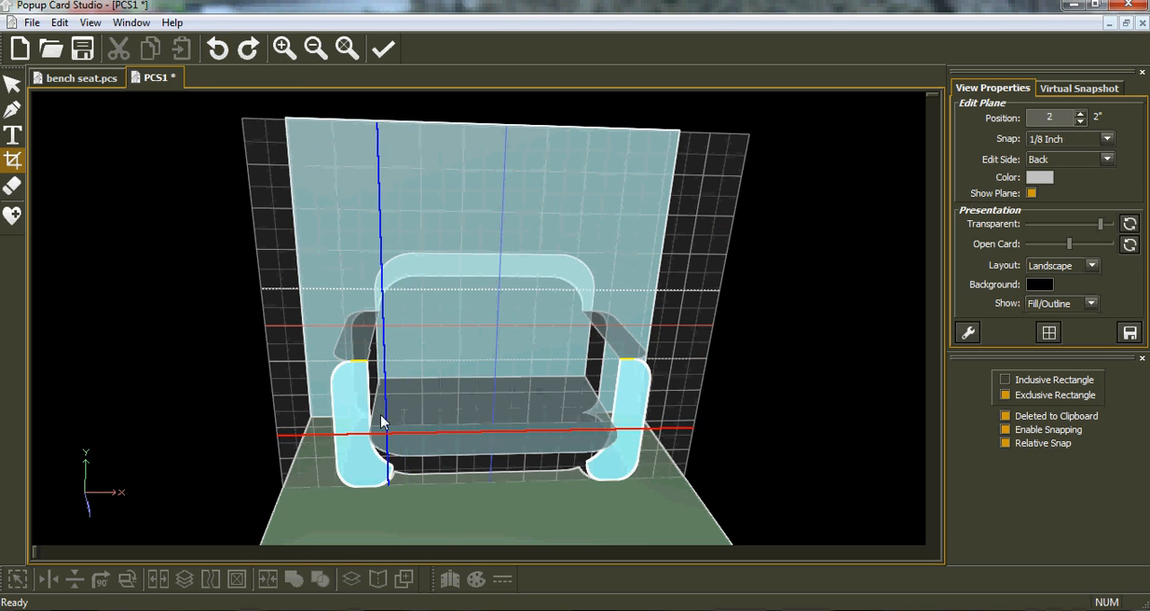
pyautogui.click(11, 86)
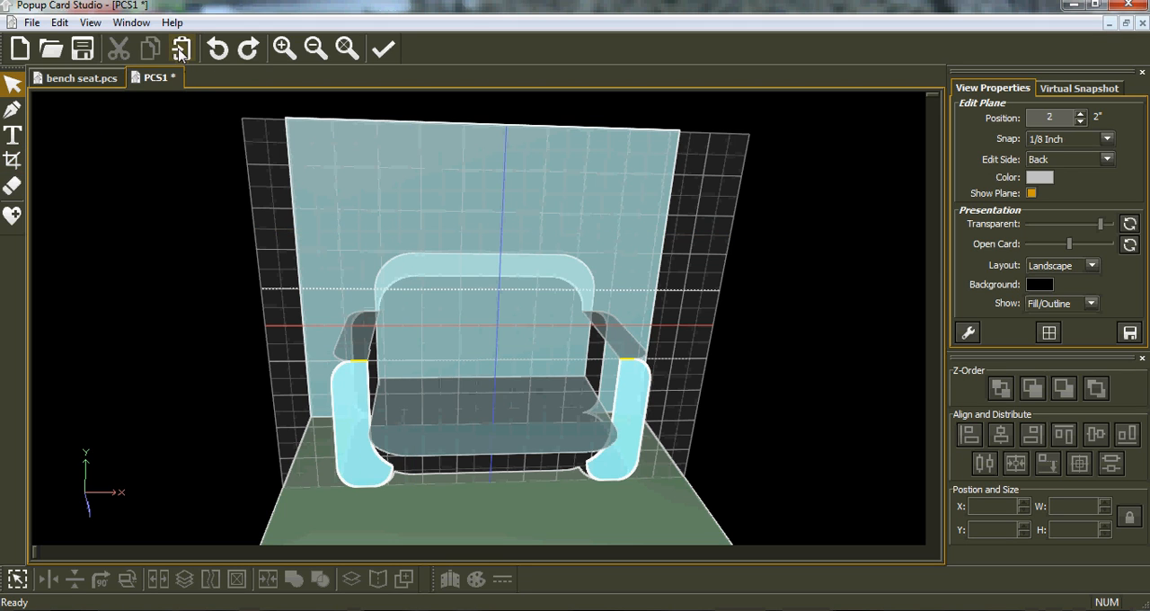
pyautogui.click(180, 50)
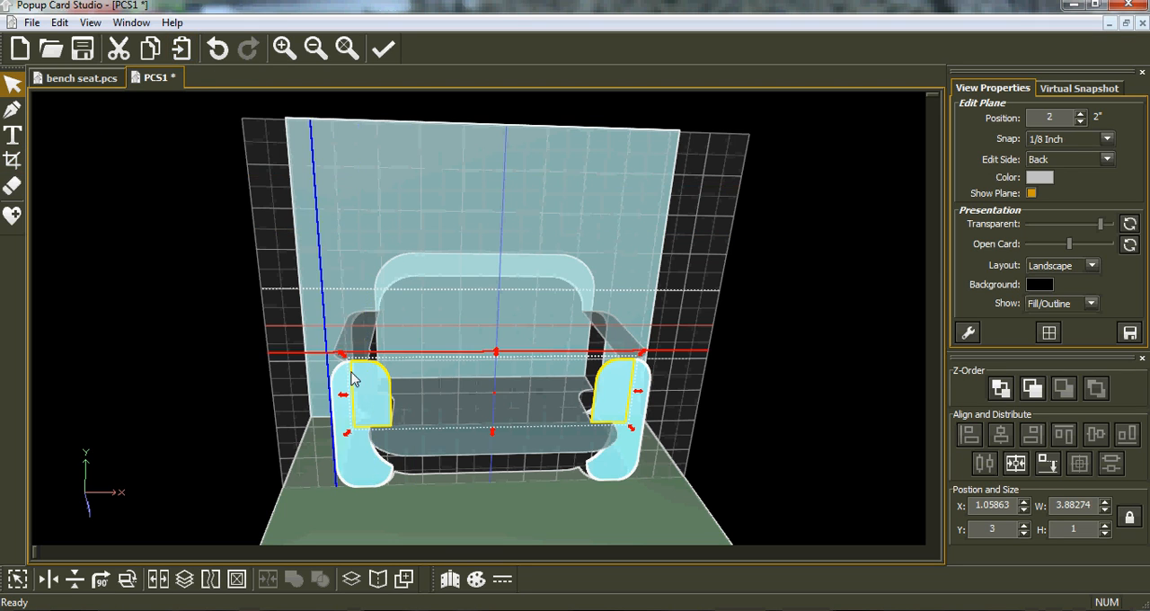
pyautogui.click(128, 579)
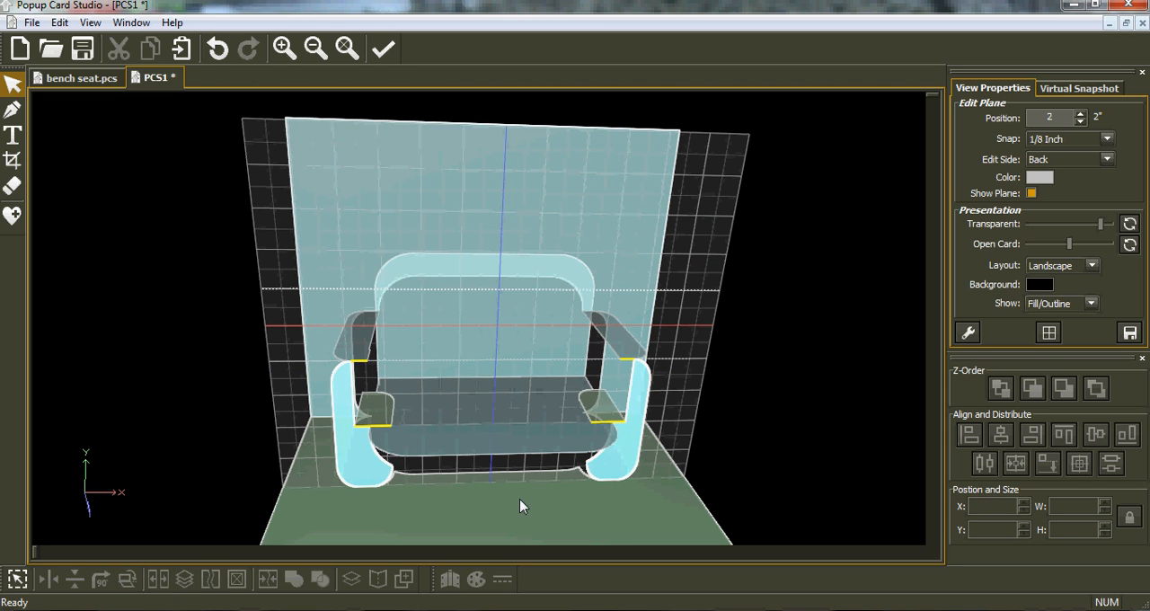
# Step: Try to weld the two arm-front pieces to the seat on the horizontal seat plane
pyautogui.click(550, 454)
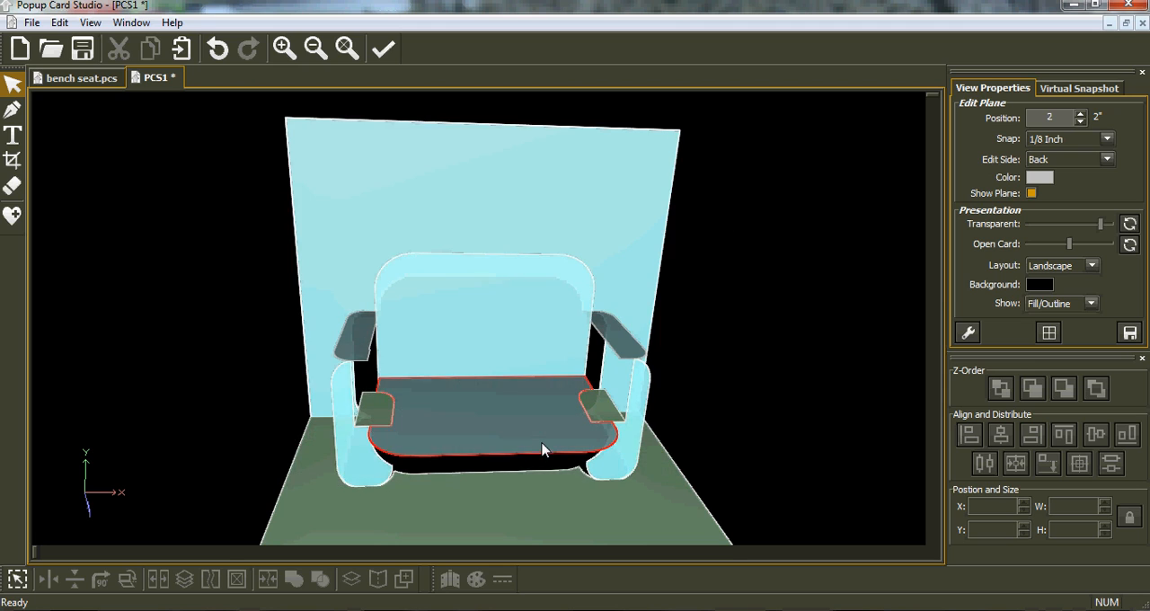
pyautogui.click(18, 579)
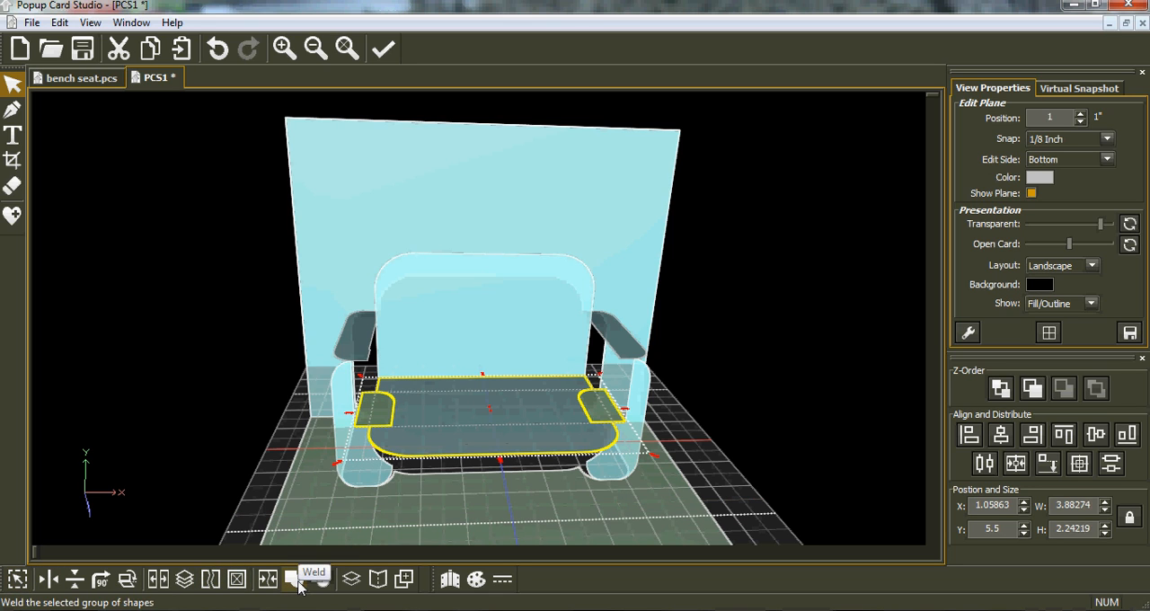
pyautogui.click(297, 581)
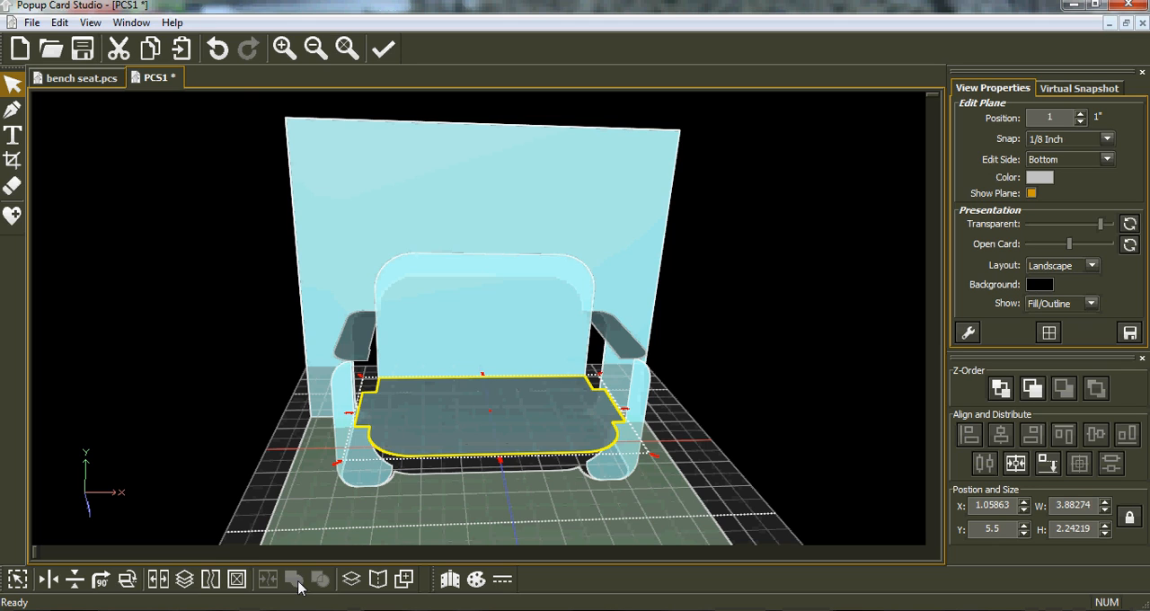
pyautogui.click(217, 49)
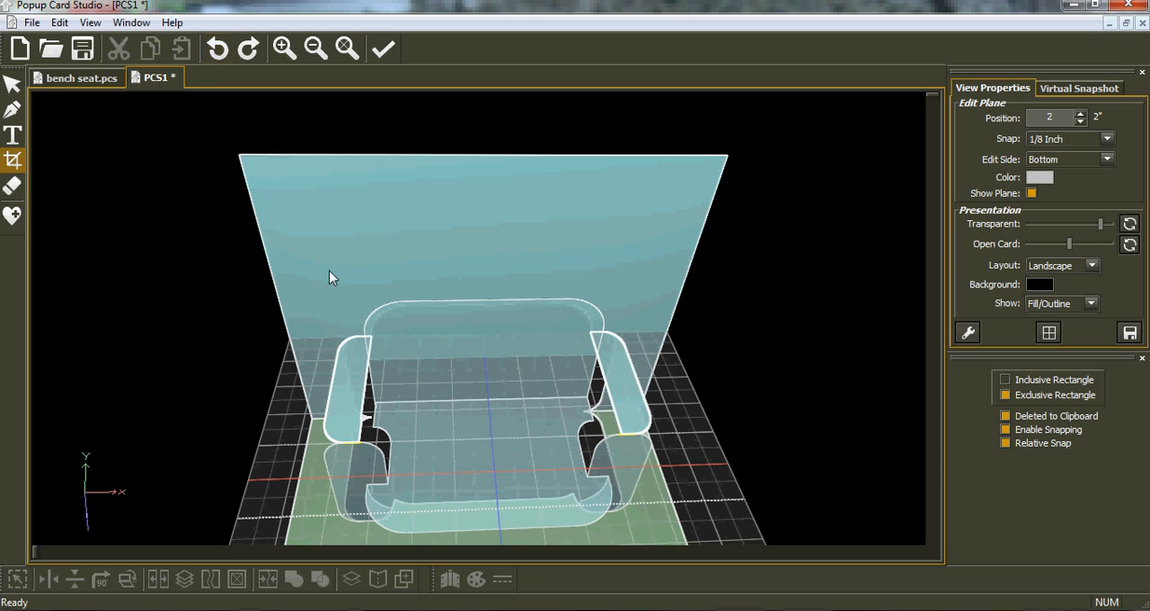
# Step: Paste the pieces cropped from the arm tops back in place and turn them onto the vertical backrest plane
pyautogui.click(12, 84)
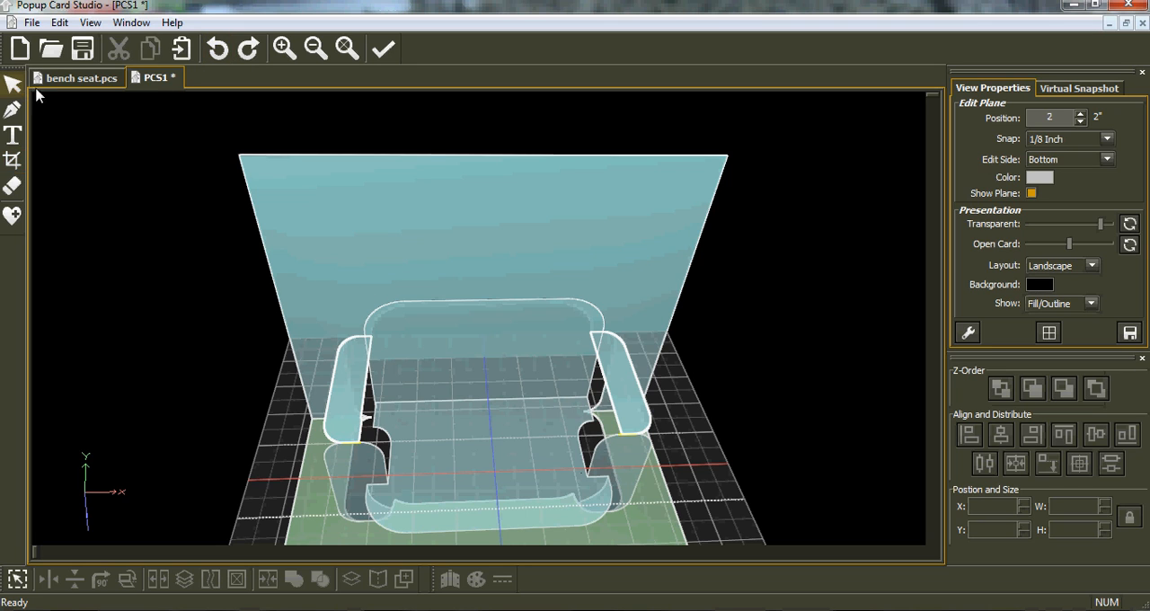
pyautogui.click(182, 50)
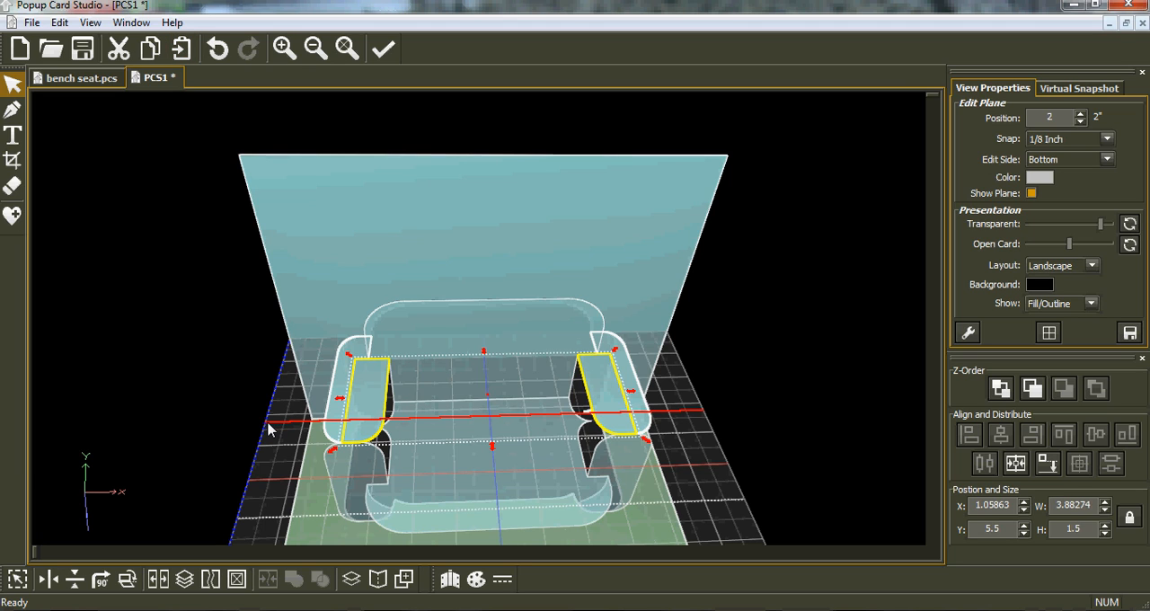
pyautogui.click(126, 579)
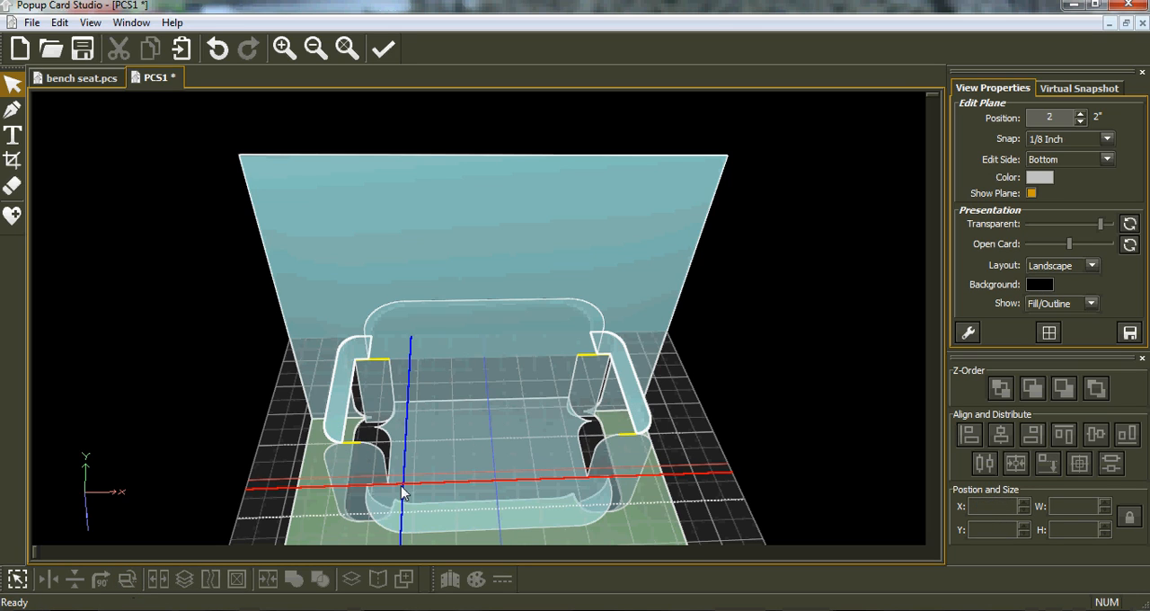
# Step: Subtract the two turned arm-top pieces from the backrest with a Boolean Join set to Difference
pyautogui.click(13, 86)
pyautogui.click(478, 337)
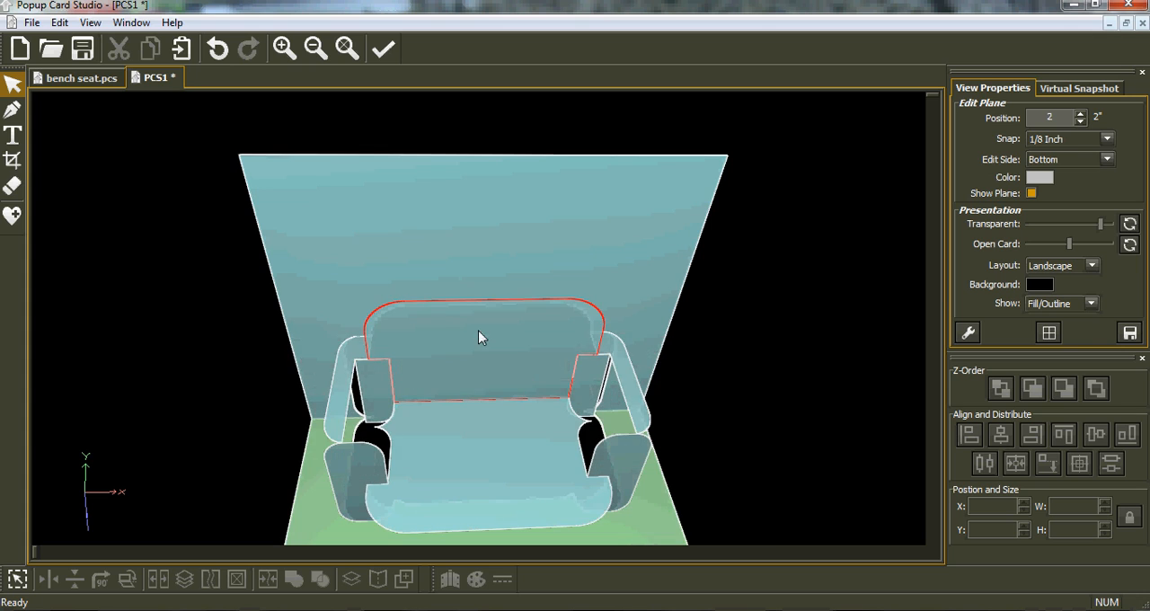
pyautogui.click(478, 337)
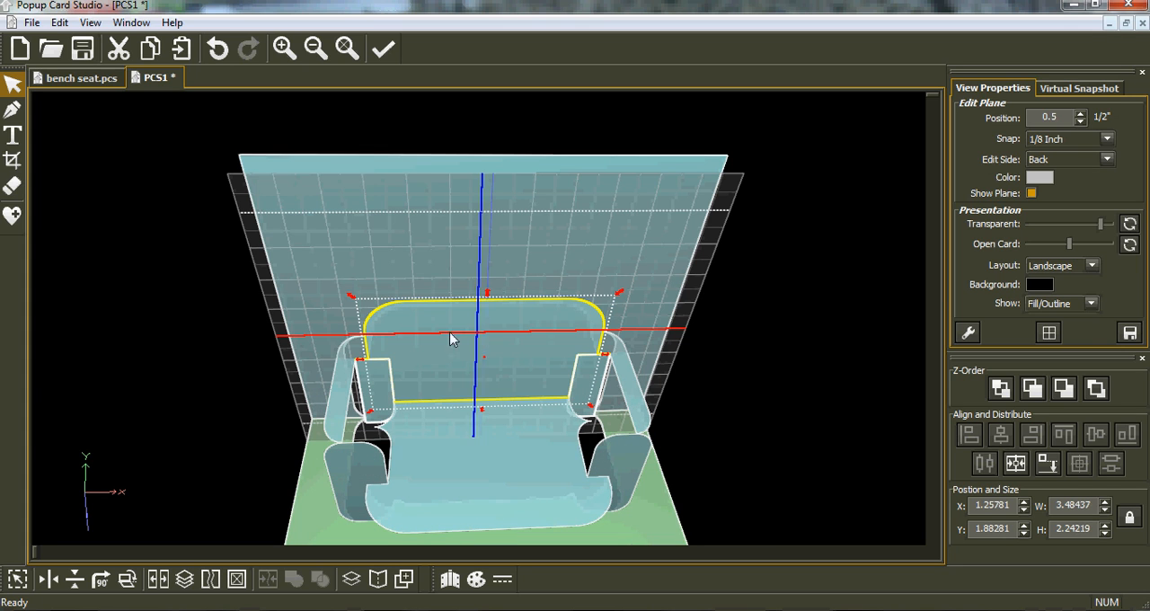
pyautogui.click(17, 581)
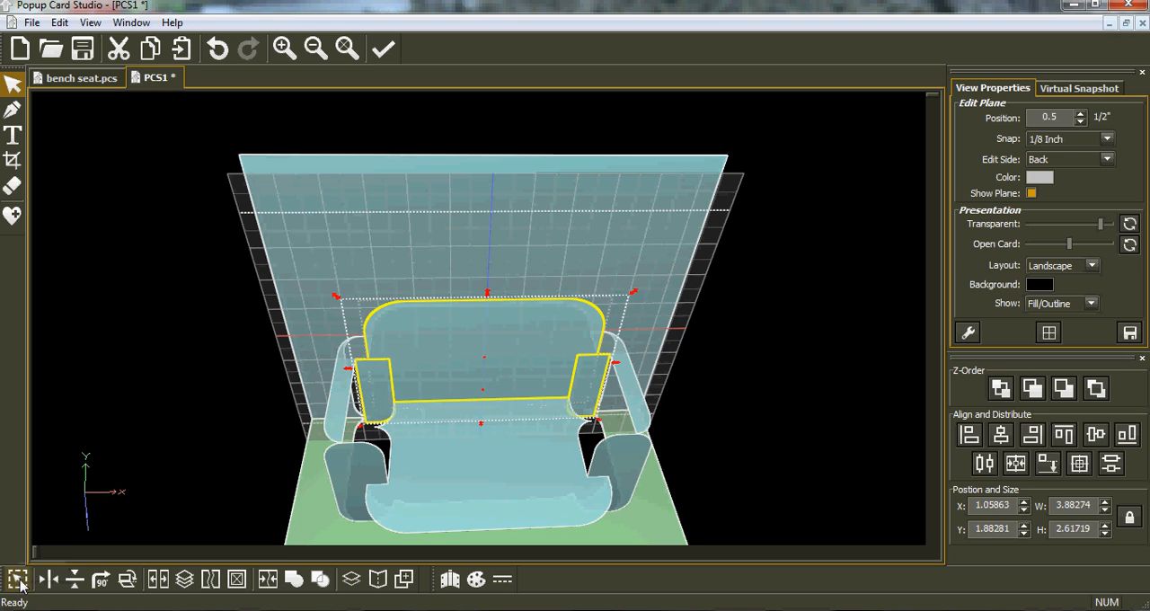
pyautogui.click(320, 579)
pyautogui.click(882, 338)
pyautogui.click(844, 375)
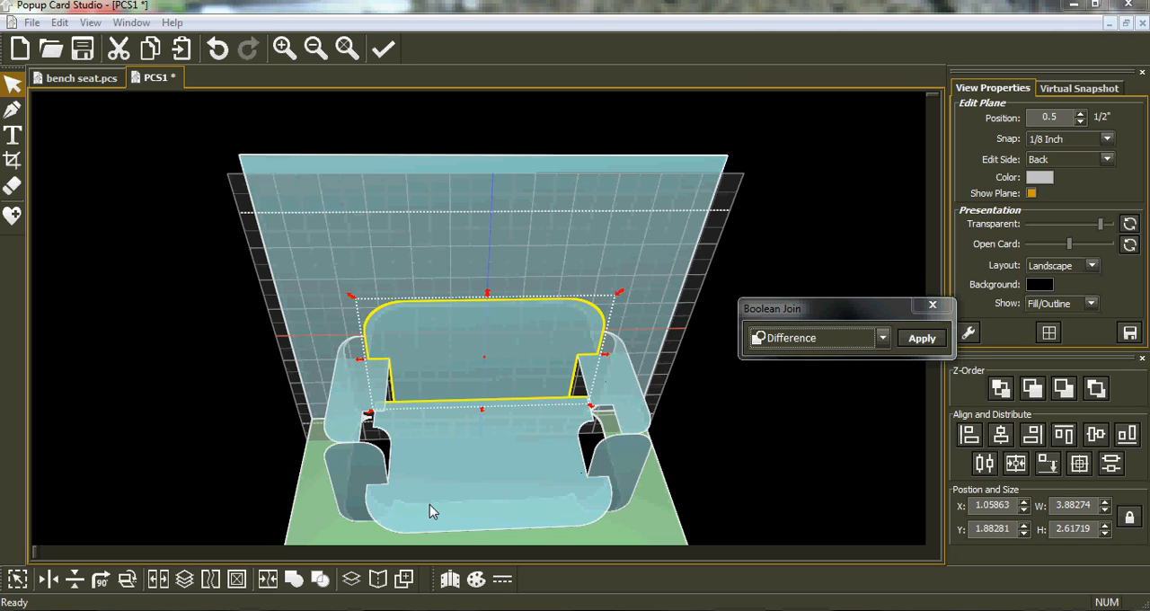
pyautogui.click(923, 339)
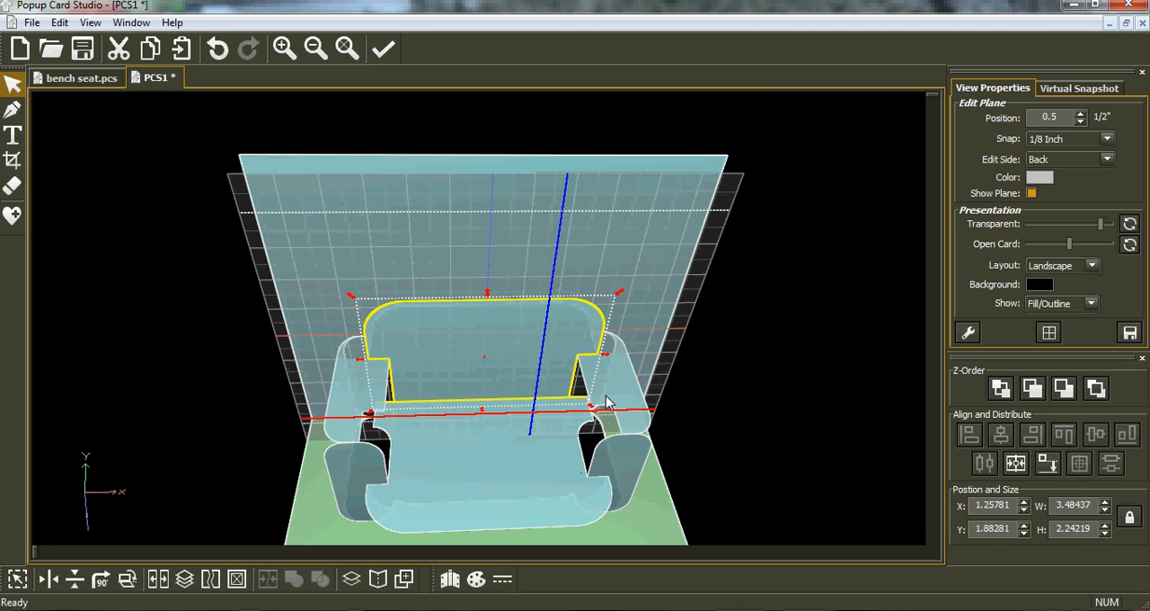
pyautogui.click(498, 429)
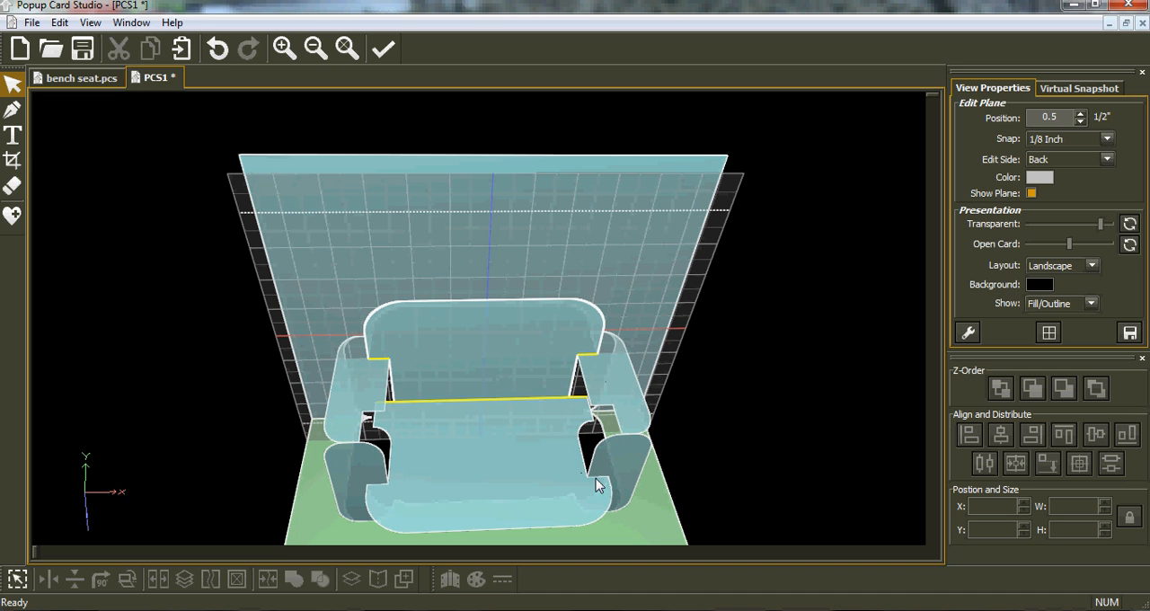
pyautogui.moveTo(523, 492); pyautogui.dragTo(507, 464, button='middle')
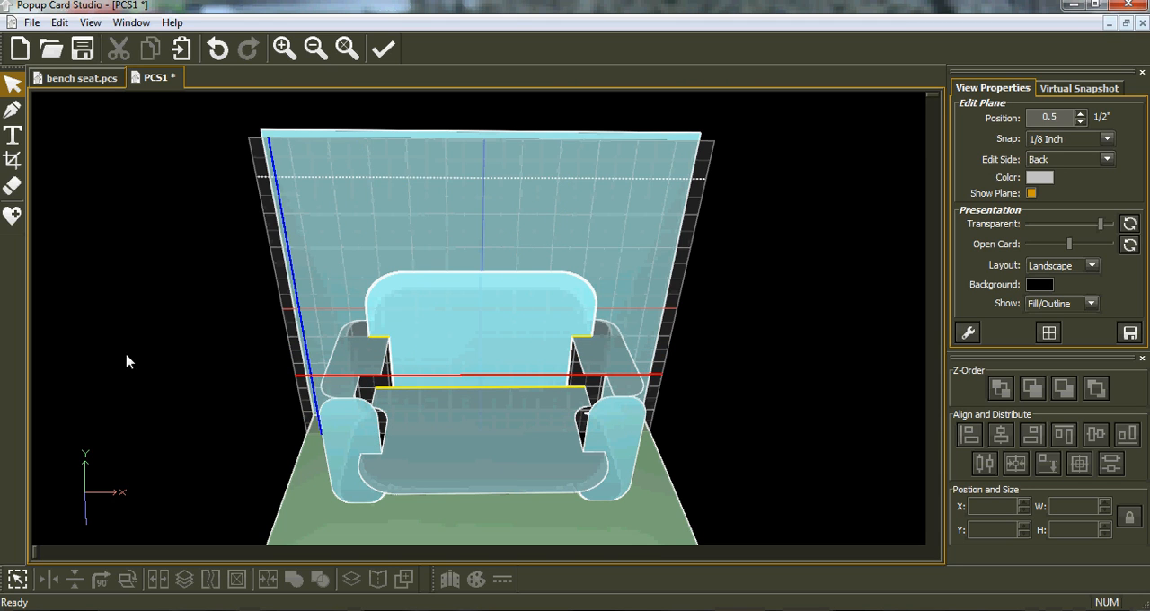
# Step: Crop the leftover rear corners off both sides of the seat with an exclusive rectangle on the 1-inch bottom plane
pyautogui.hotkey('ctrl', 'z')
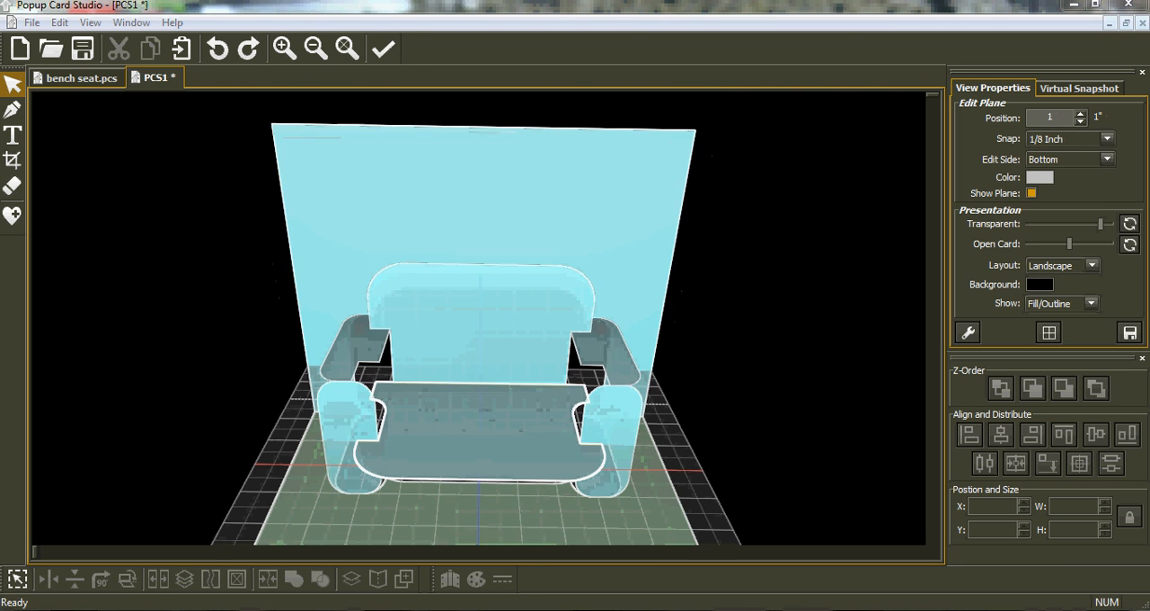
pyautogui.moveTo(512, 455); pyautogui.dragTo(519, 476, button='middle')
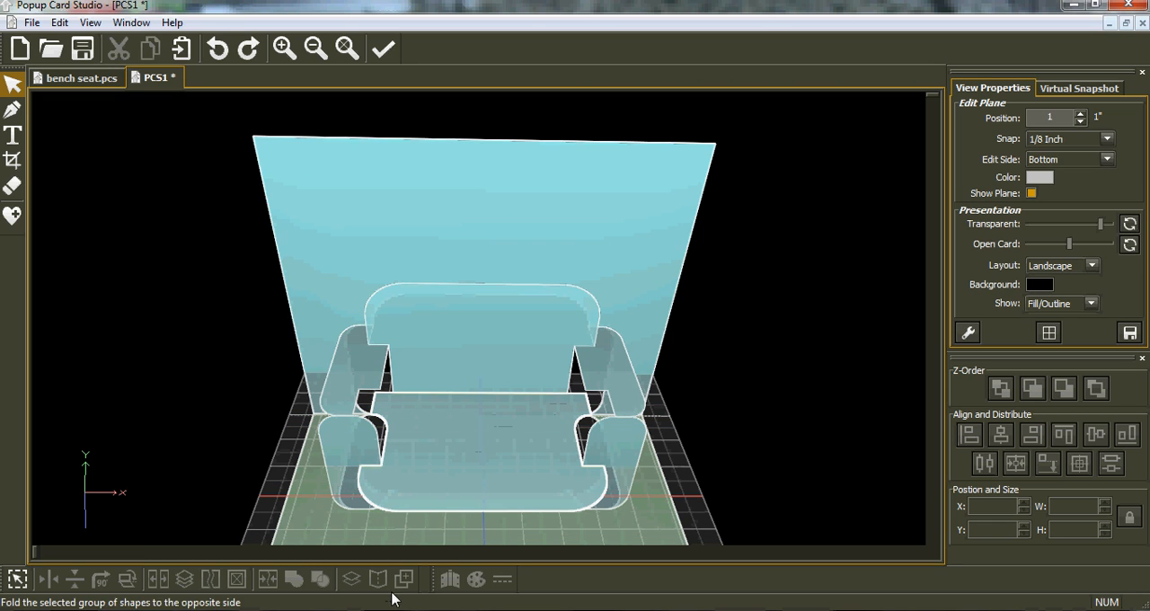
pyautogui.click(13, 162)
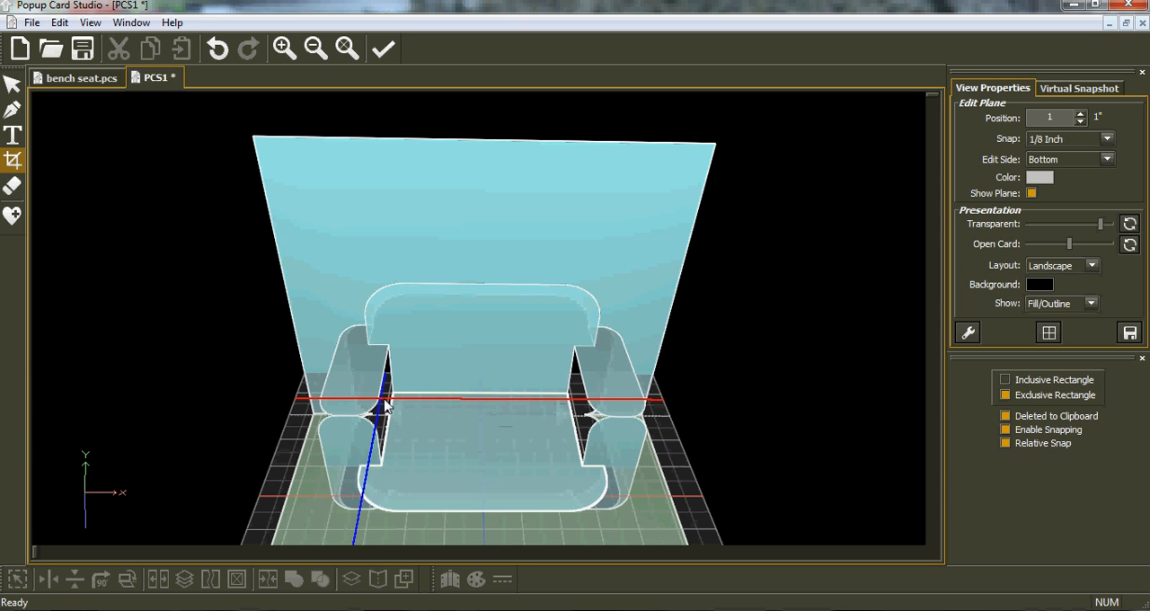
pyautogui.moveTo(494, 482); pyautogui.dragTo(506, 450, button='middle')
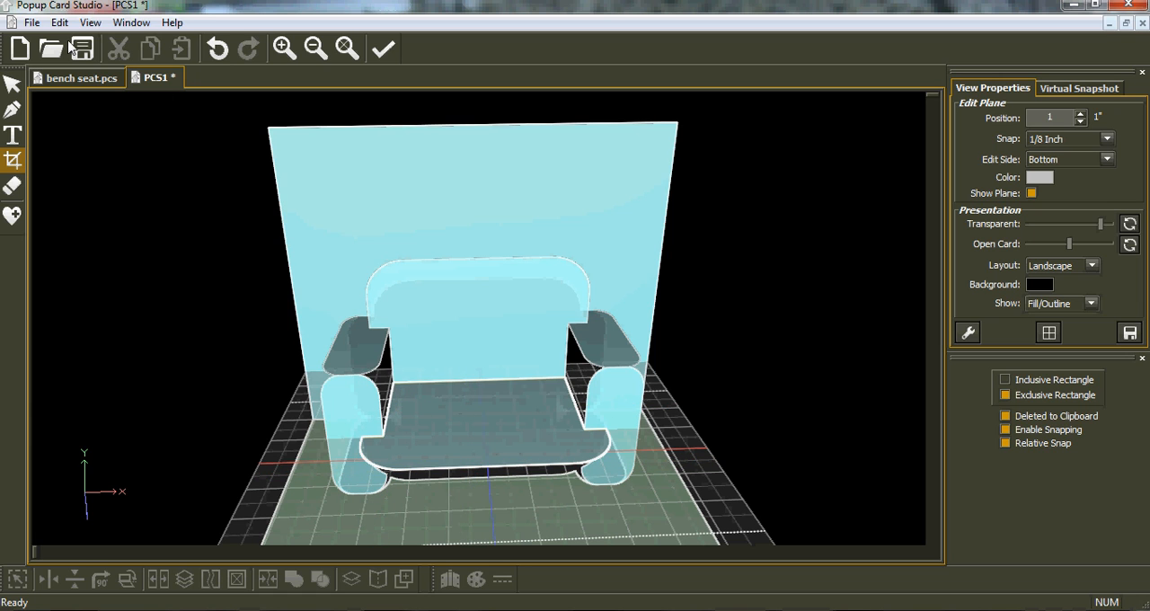
# Step: Preview the printed pattern to check the cut and fold lines where the arms meet the seat and backrest, and return to the card
pyautogui.click(32, 22)
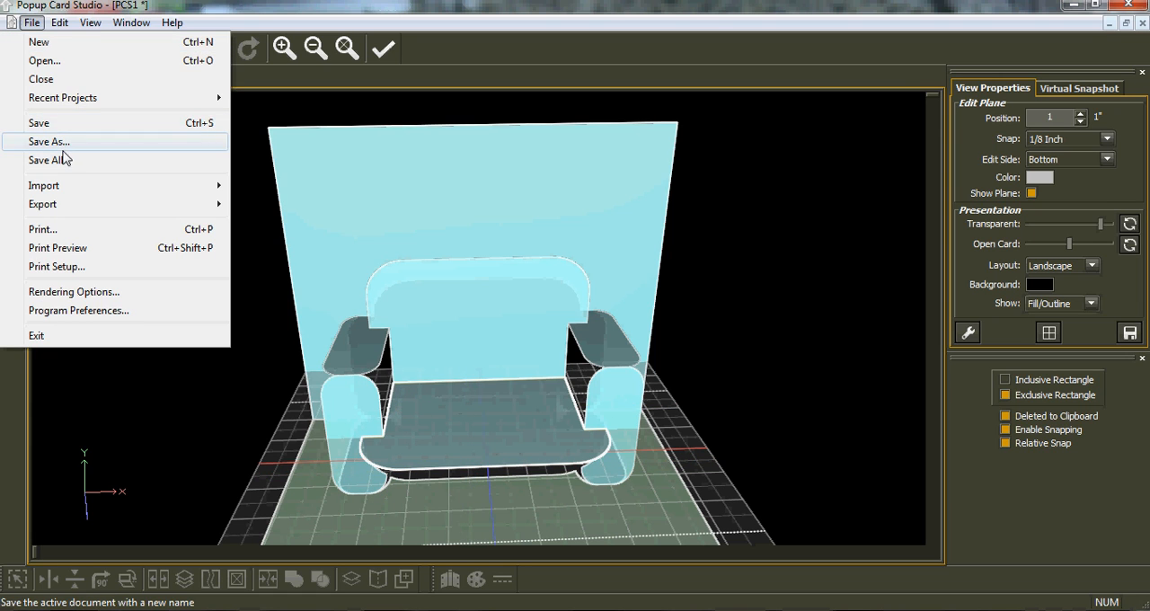
pyautogui.click(58, 247)
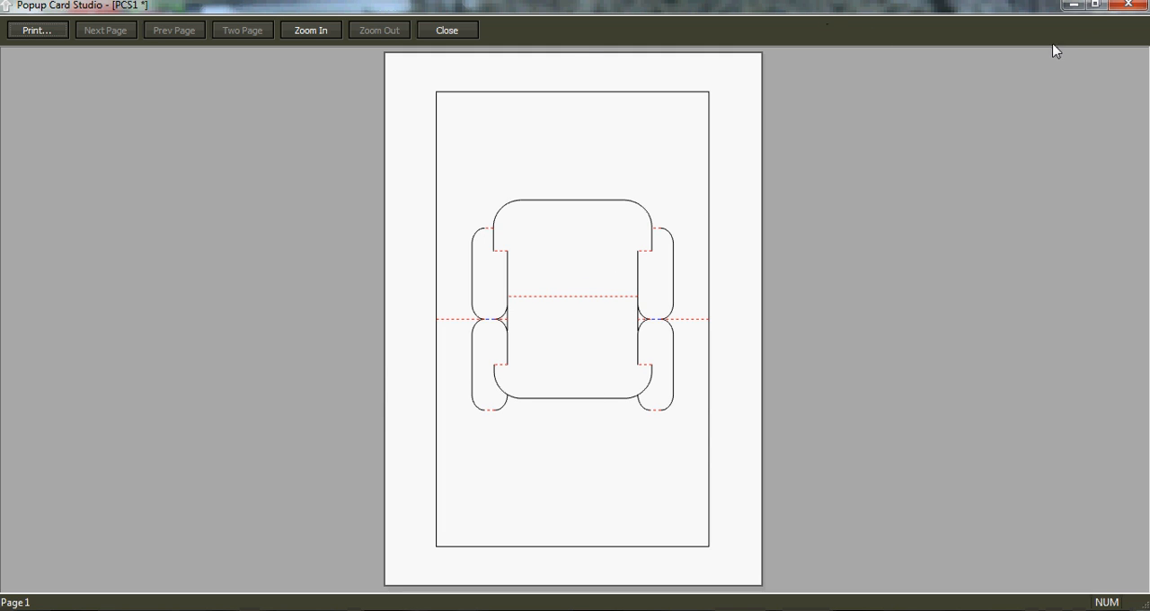
pyautogui.click(1127, 5)
pyautogui.moveTo(592, 516); pyautogui.dragTo(626, 275)
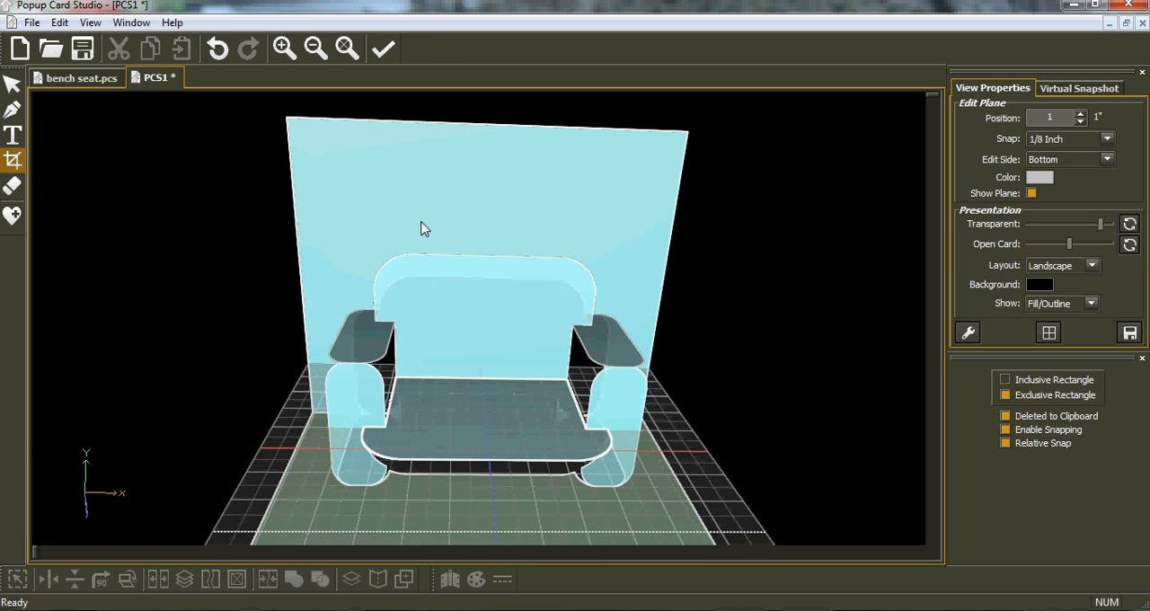
pyautogui.click(12, 216)
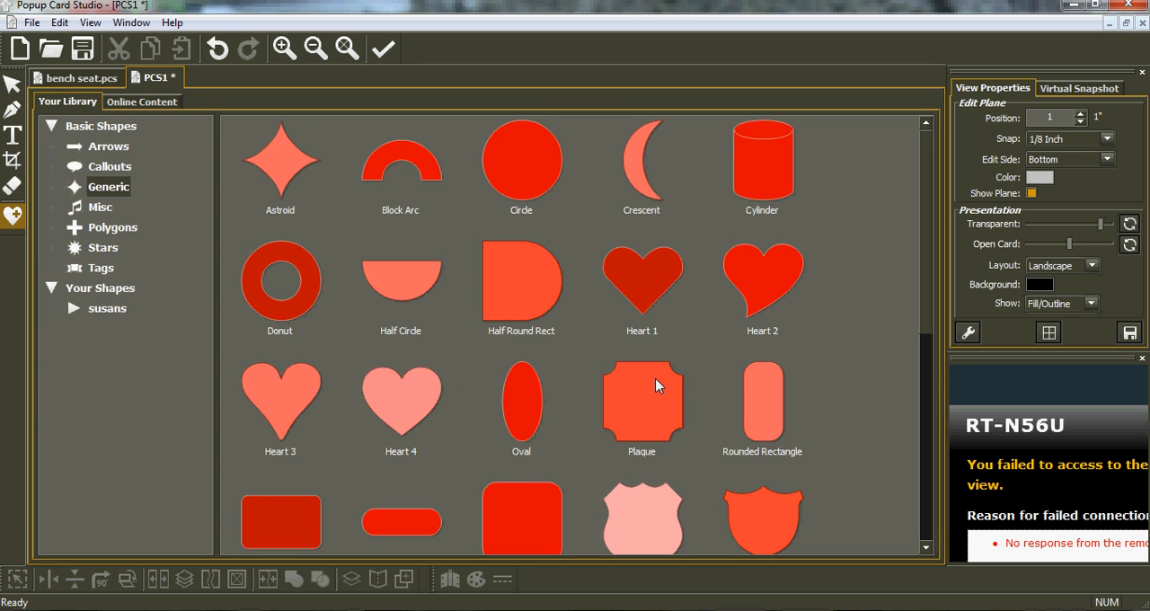
pyautogui.doubleClick(520, 418)
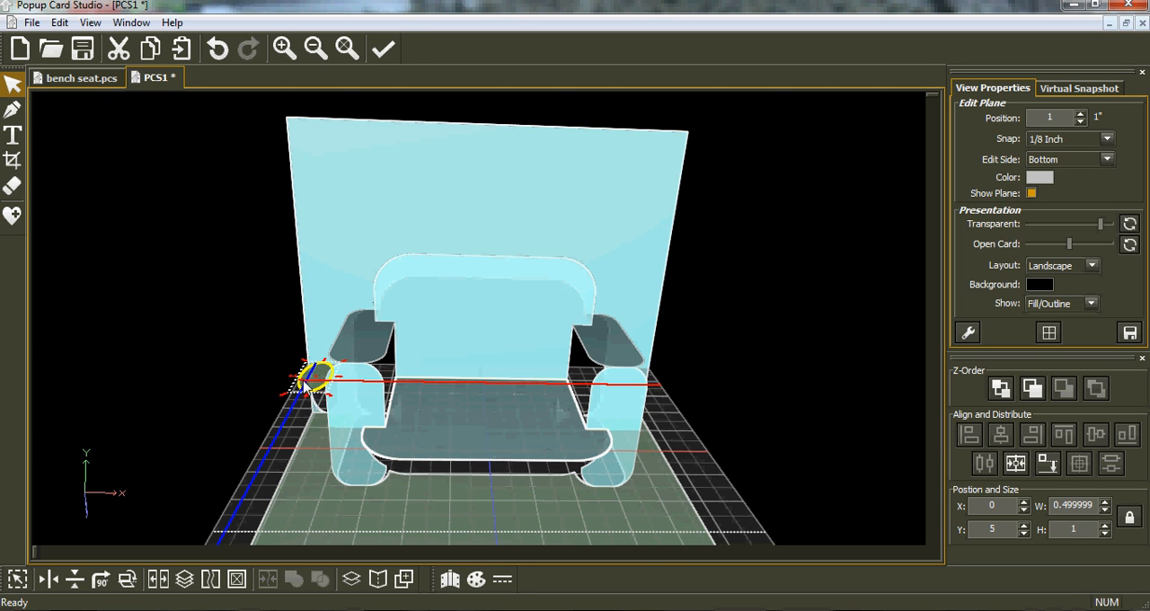
pyautogui.click(218, 52)
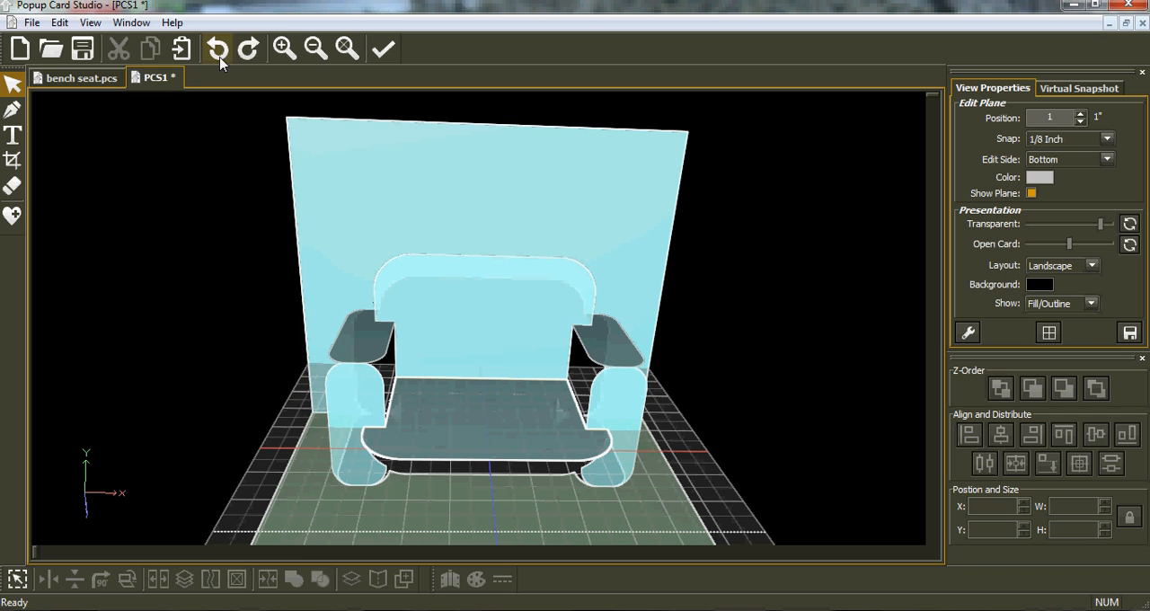
# Step: Insert the Oval shape from the generic library onto the backrest's plane and rotate it 90 degrees
pyautogui.click(442, 301)
pyautogui.click(480, 310)
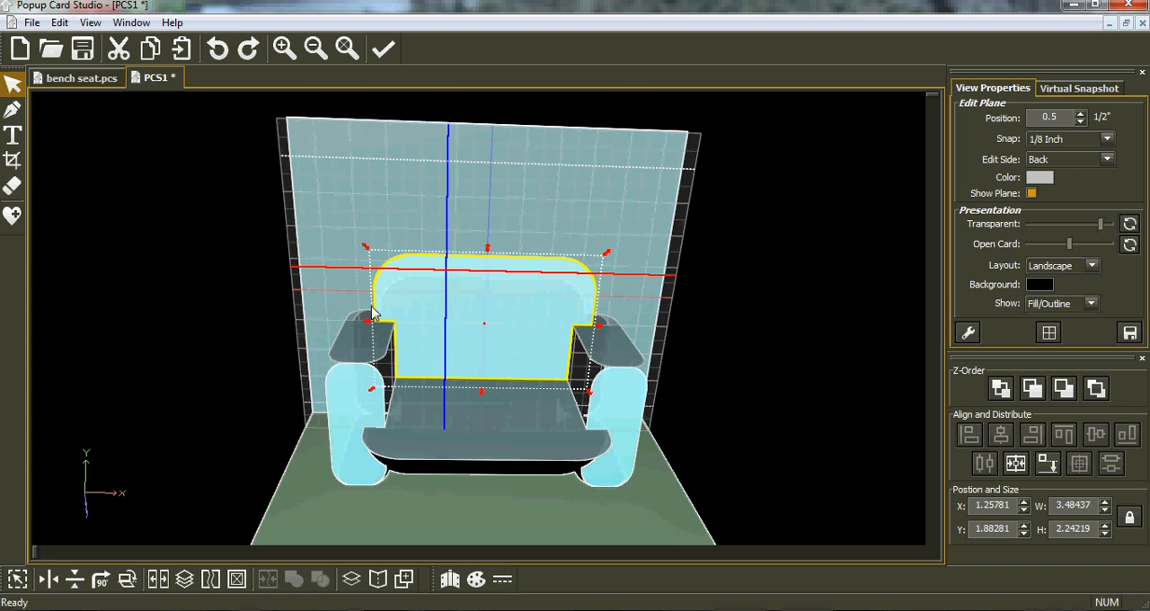
pyautogui.click(16, 218)
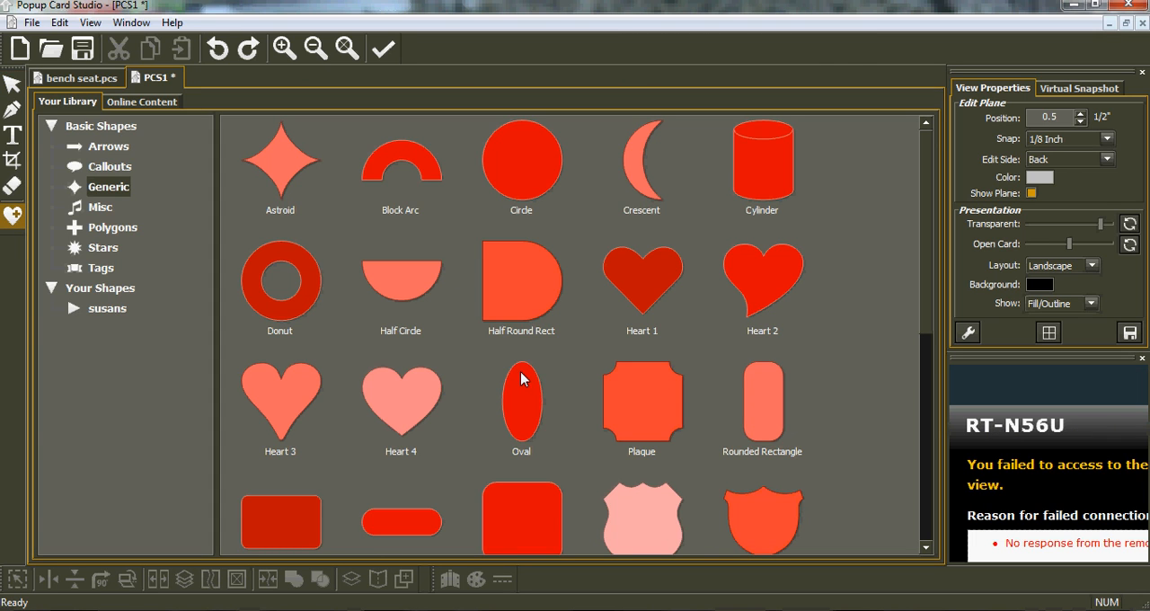
pyautogui.click(521, 379)
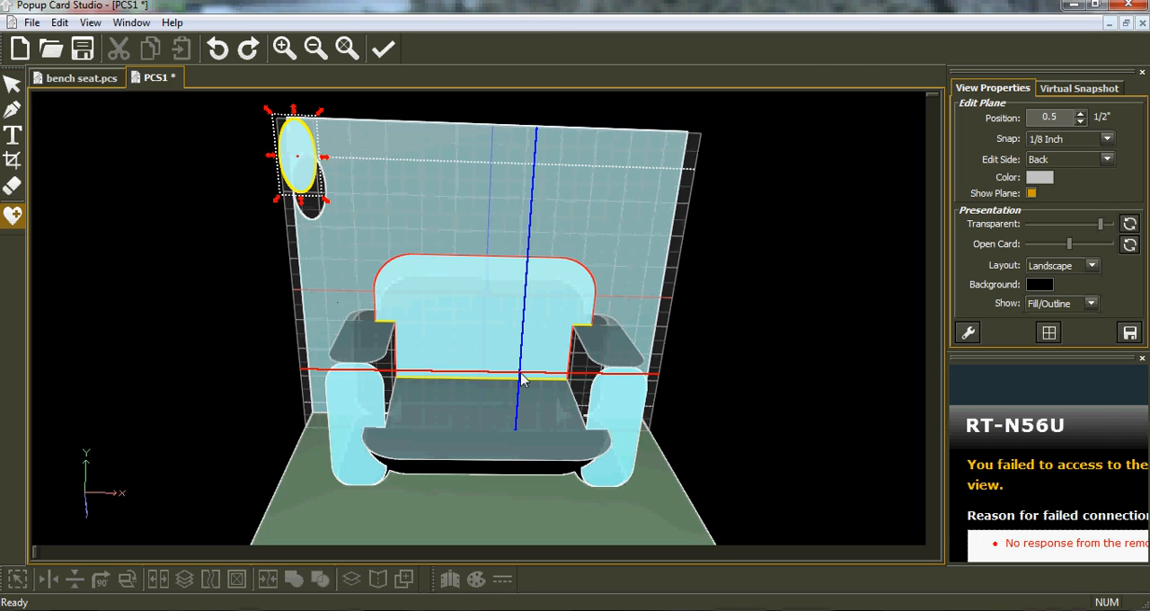
pyautogui.click(101, 579)
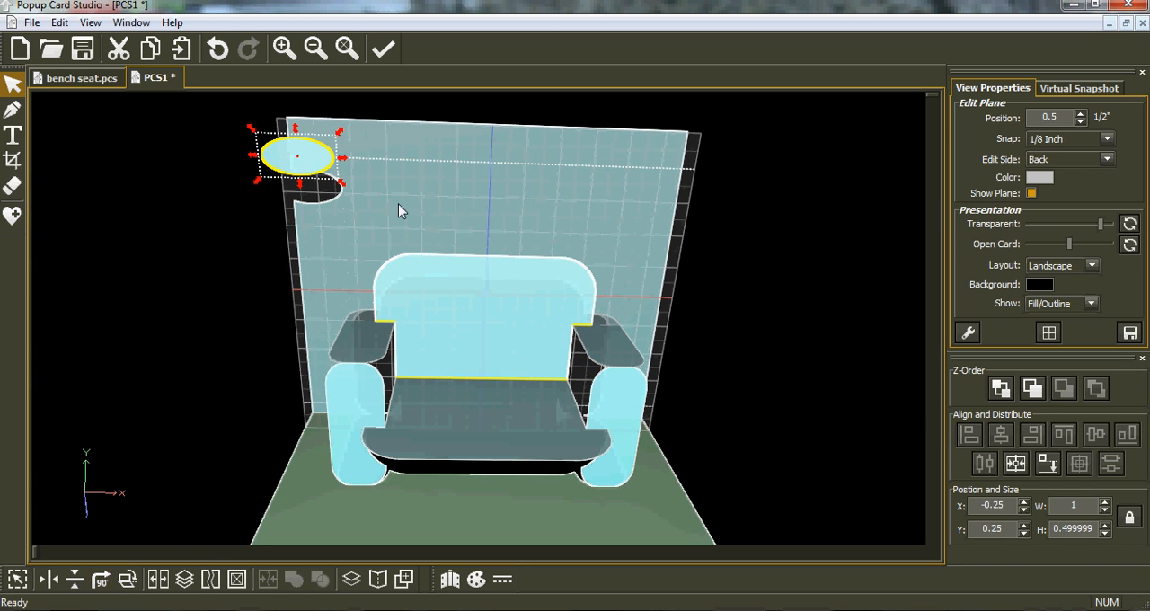
# Step: Move the oval over the backrest's upper edge and stretch it to about 3 in wide and 1.375 in high
pyautogui.moveTo(310, 147); pyautogui.dragTo(566, 262)
pyautogui.moveTo(484, 241); pyautogui.dragTo(484, 225)
pyautogui.moveTo(481, 291); pyautogui.dragTo(487, 299)
pyautogui.moveTo(574, 266); pyautogui.dragTo(590, 288)
pyautogui.moveTo(392, 271); pyautogui.dragTo(385, 270)
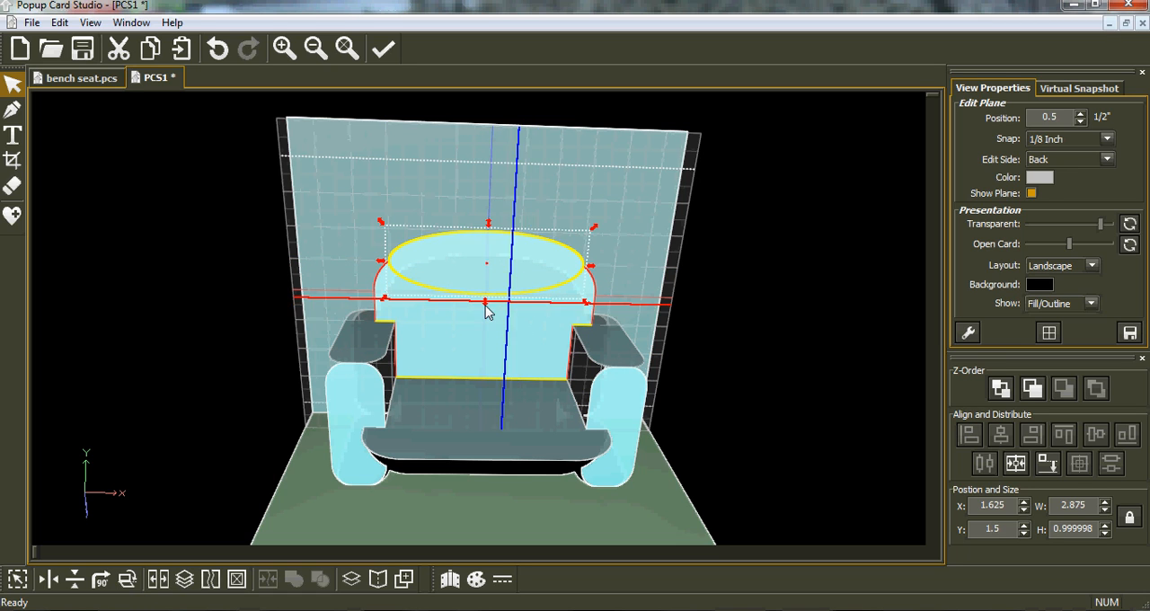
pyautogui.moveTo(485, 303); pyautogui.dragTo(481, 321)
pyautogui.moveTo(381, 273); pyautogui.dragTo(380, 277)
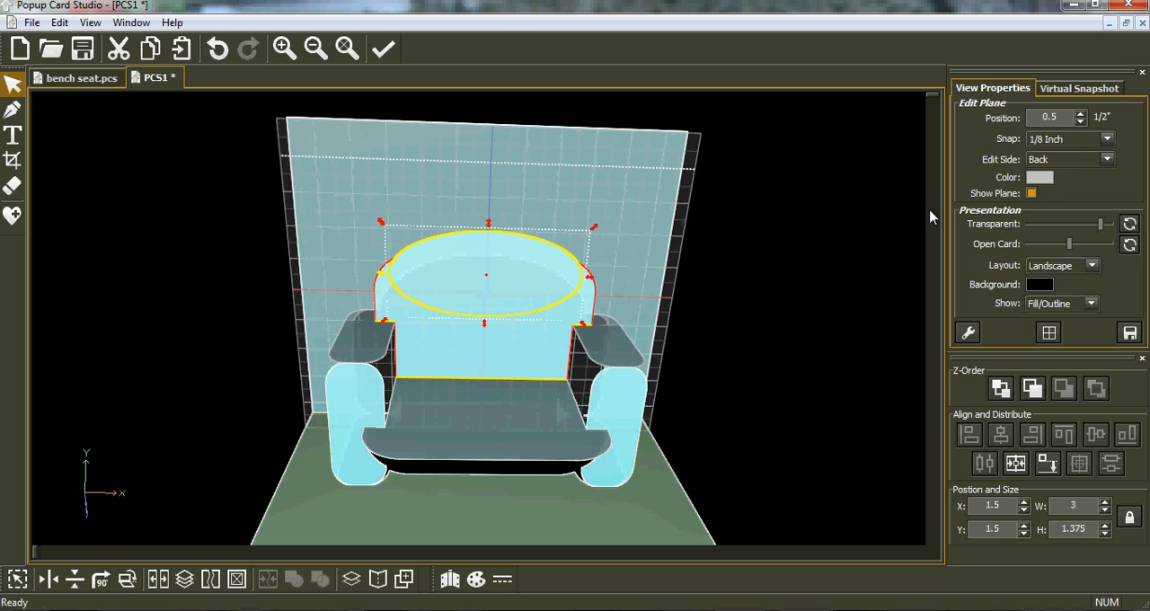
# Step: Set snapping to 1/128 inch and widen the oval to about 3.02 in
pyautogui.click(1107, 139)
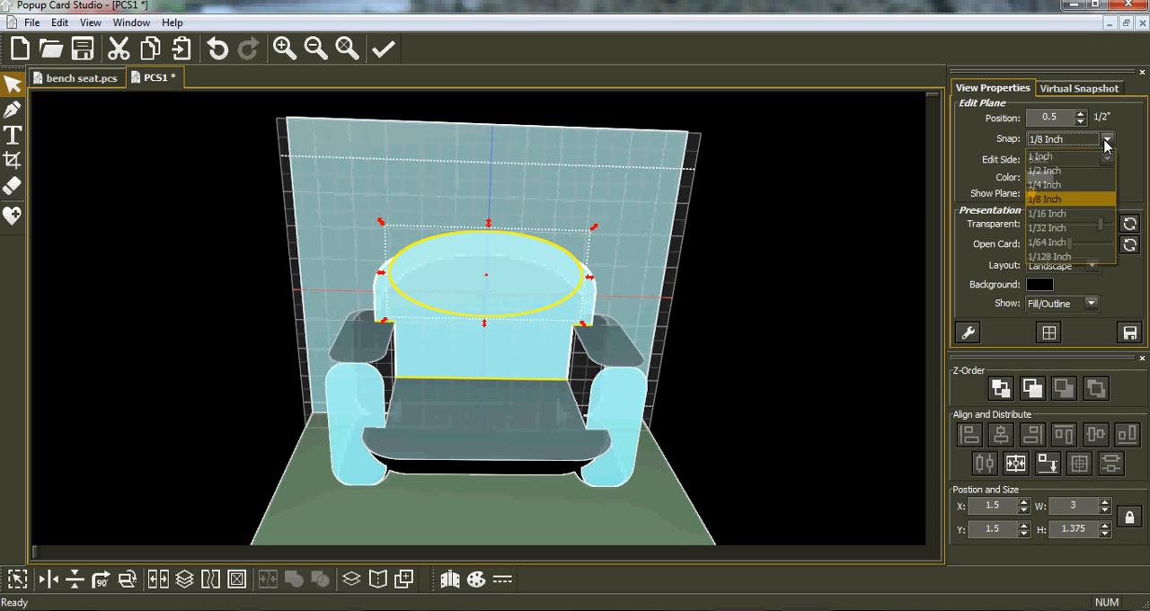
pyautogui.click(1052, 257)
pyautogui.moveTo(382, 275); pyautogui.dragTo(378, 281)
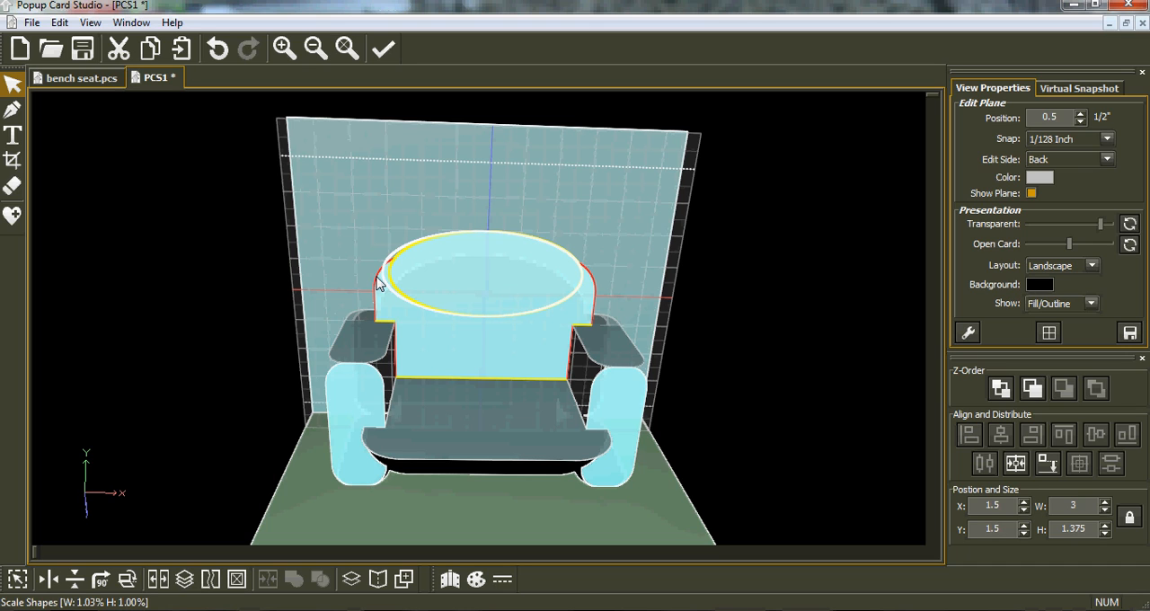
pyautogui.moveTo(377, 285); pyautogui.dragTo(384, 289)
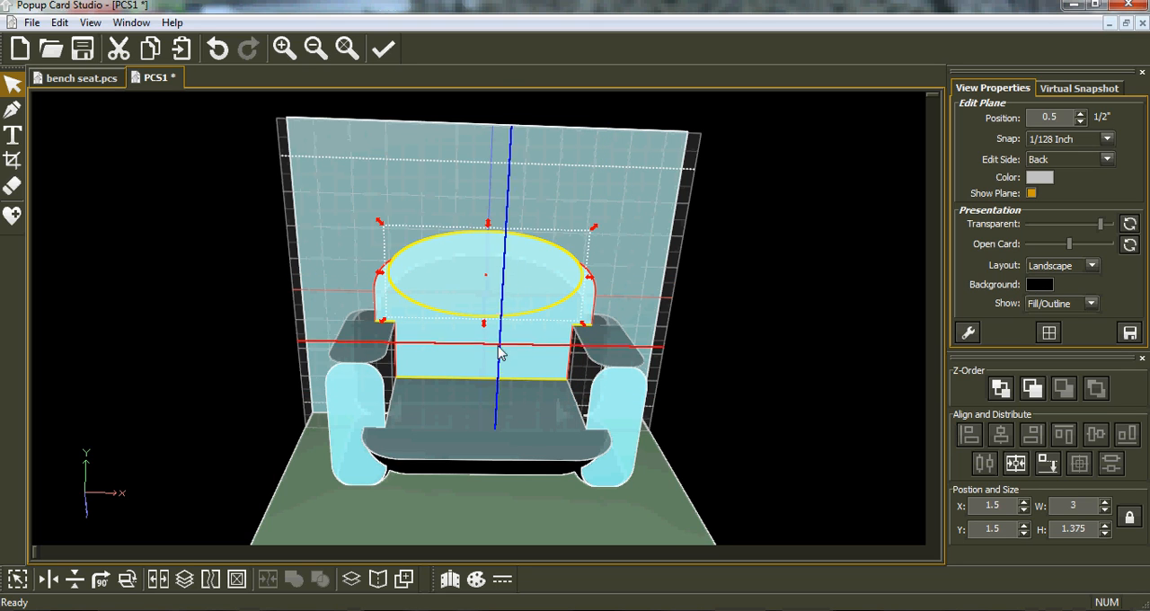
# Step: Centre the oval horizontally on the card and weld it to the backrest
pyautogui.click(1015, 462)
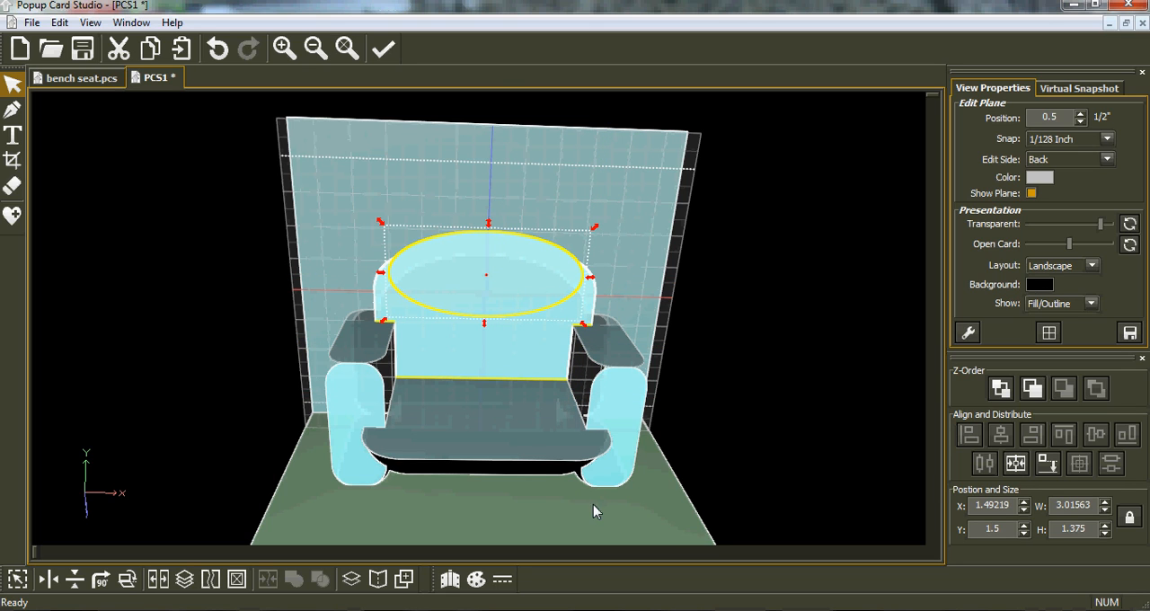
pyautogui.click(18, 579)
pyautogui.click(292, 579)
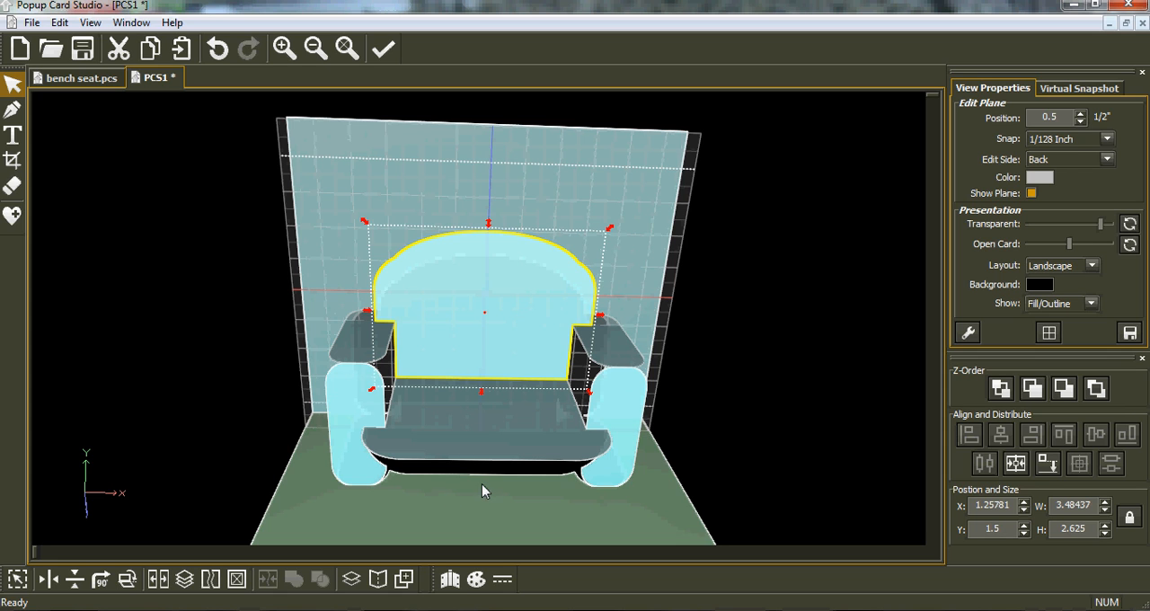
# Step: Insert the 5 Points star from the Stars library onto the backrest's plane and place it at the upper middle, about 0.73 in wide
pyautogui.moveTo(482, 505); pyautogui.dragTo(512, 500, button='middle')
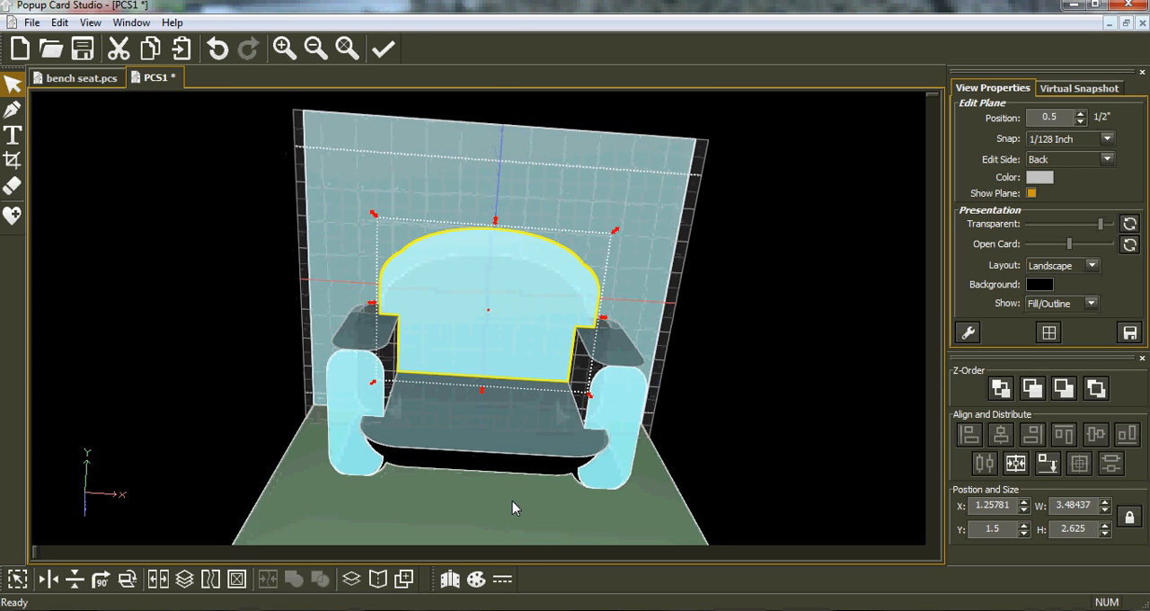
pyautogui.moveTo(667, 404); pyautogui.dragTo(405, 386, button='middle')
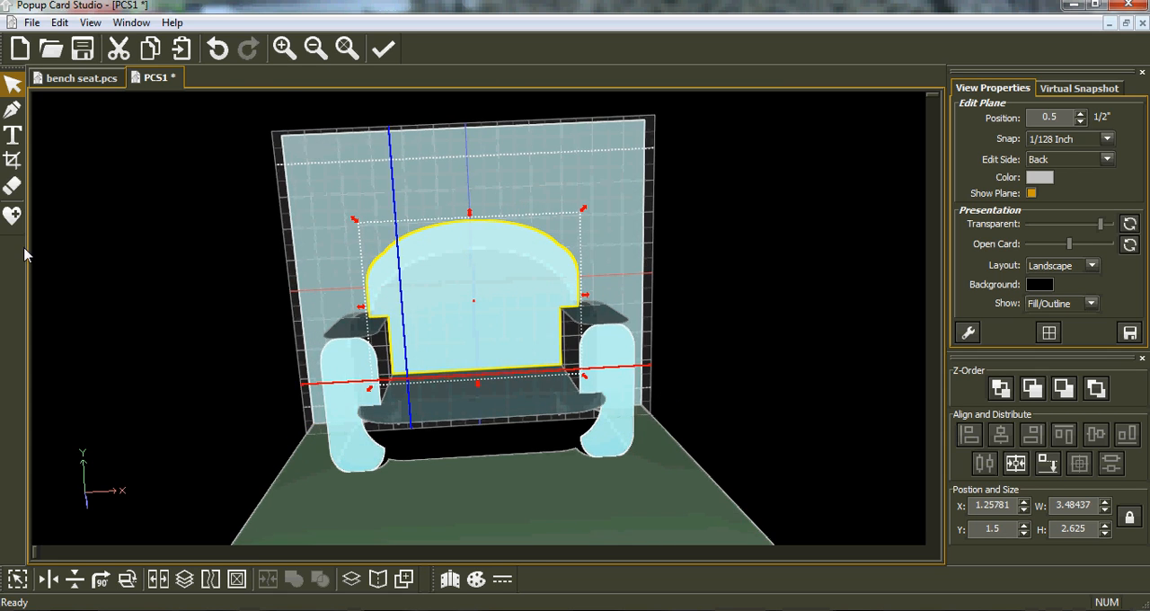
pyautogui.click(13, 215)
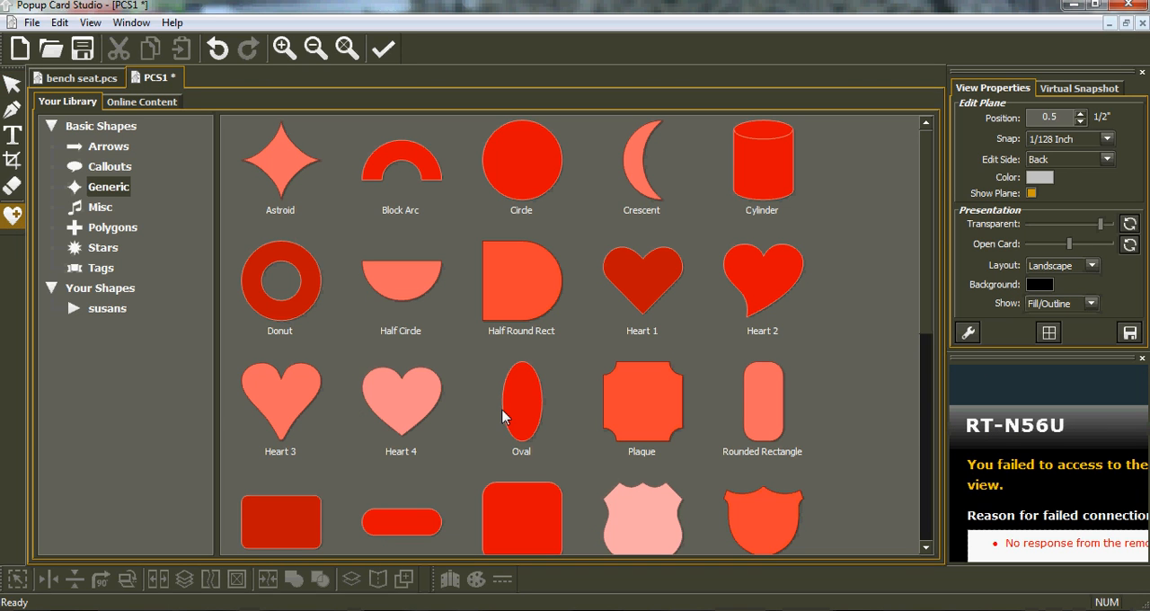
pyautogui.click(106, 249)
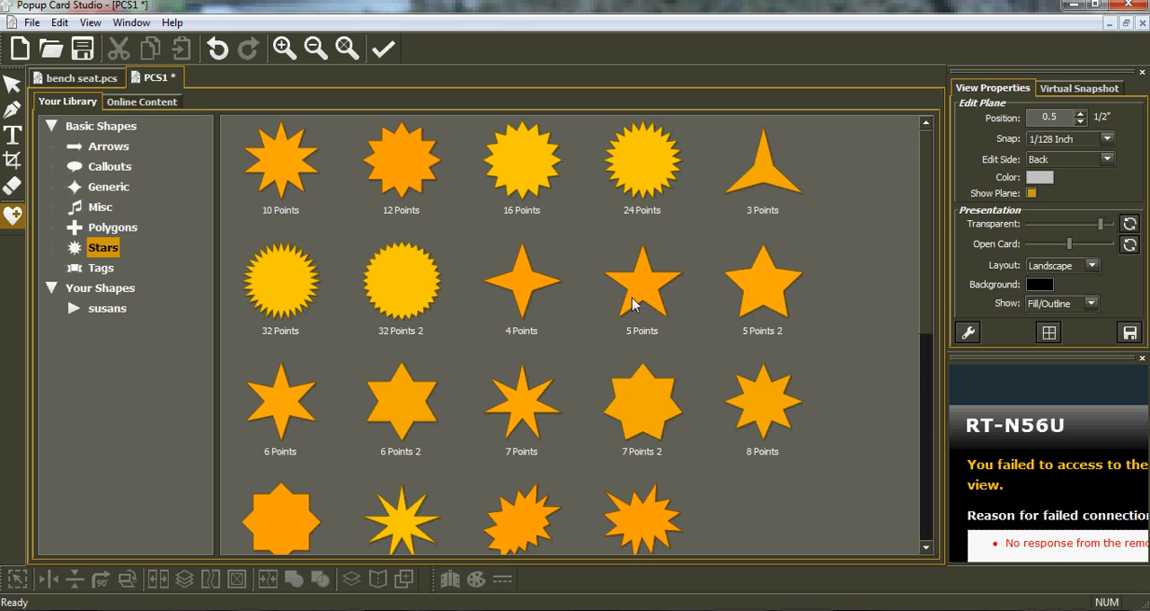
pyautogui.doubleClick(636, 301)
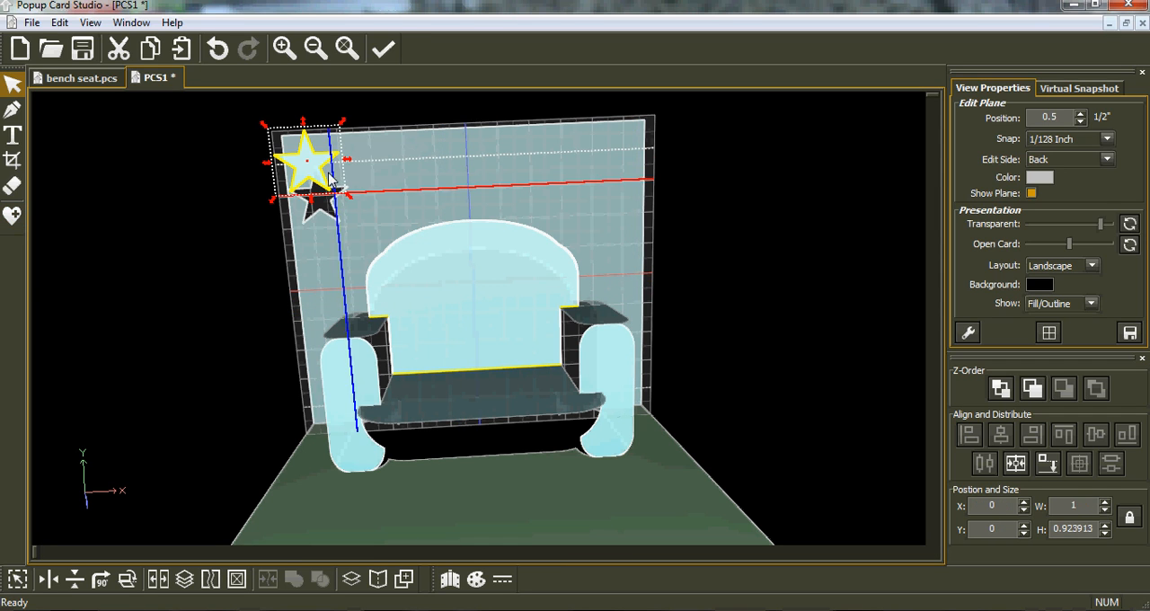
pyautogui.moveTo(327, 177); pyautogui.dragTo(470, 272)
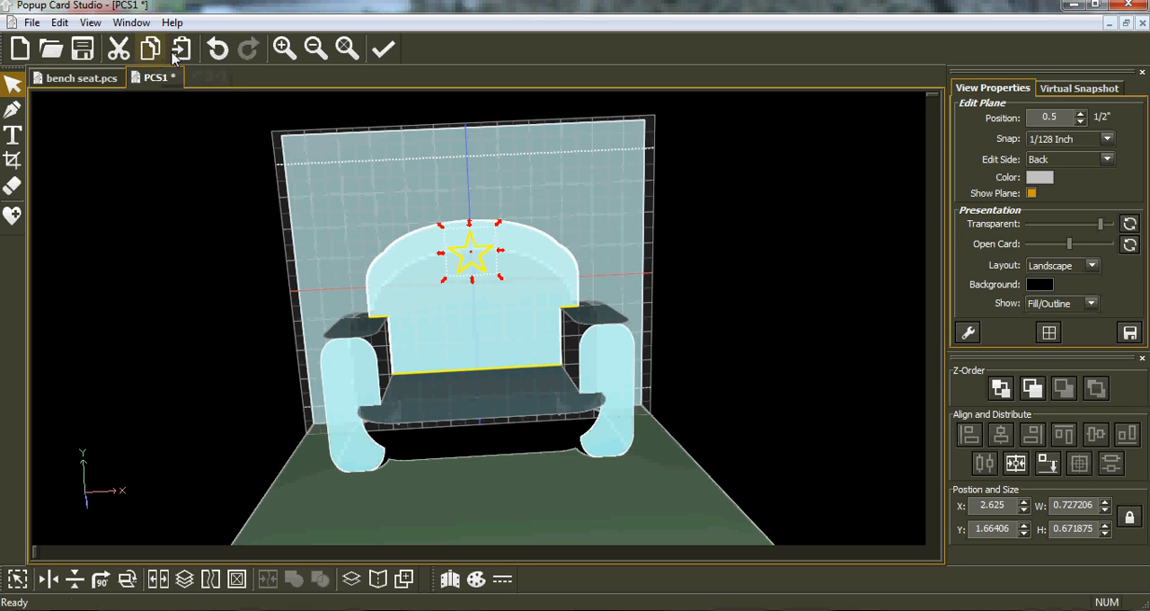
# Step: Paste two copies of the star and place one slightly lower on each side of the middle star
pyautogui.click(181, 49)
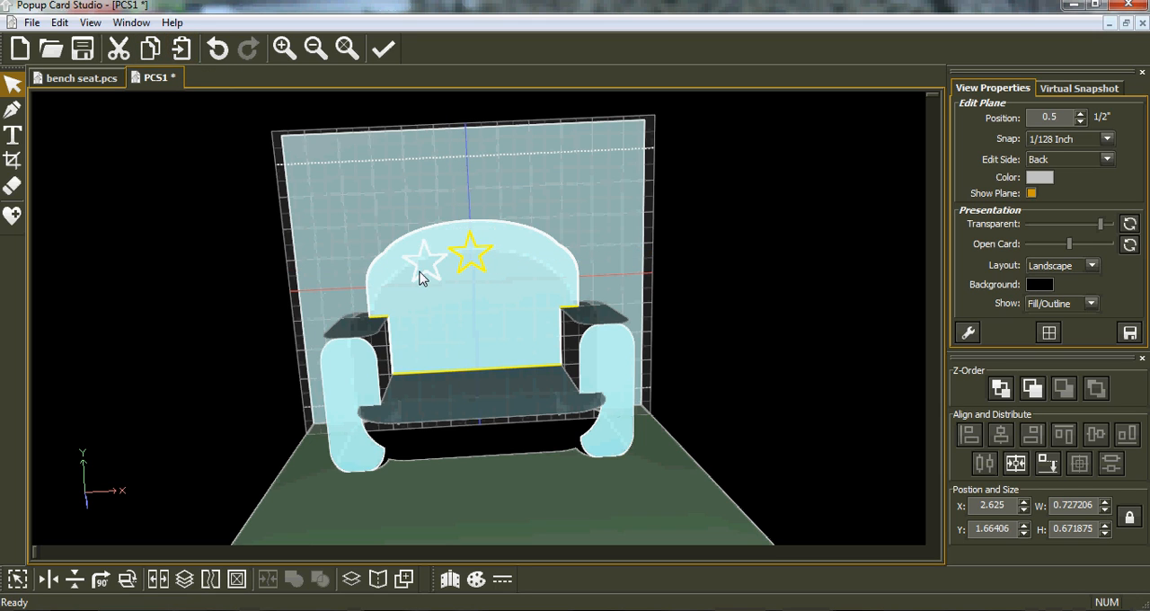
pyautogui.click(411, 281)
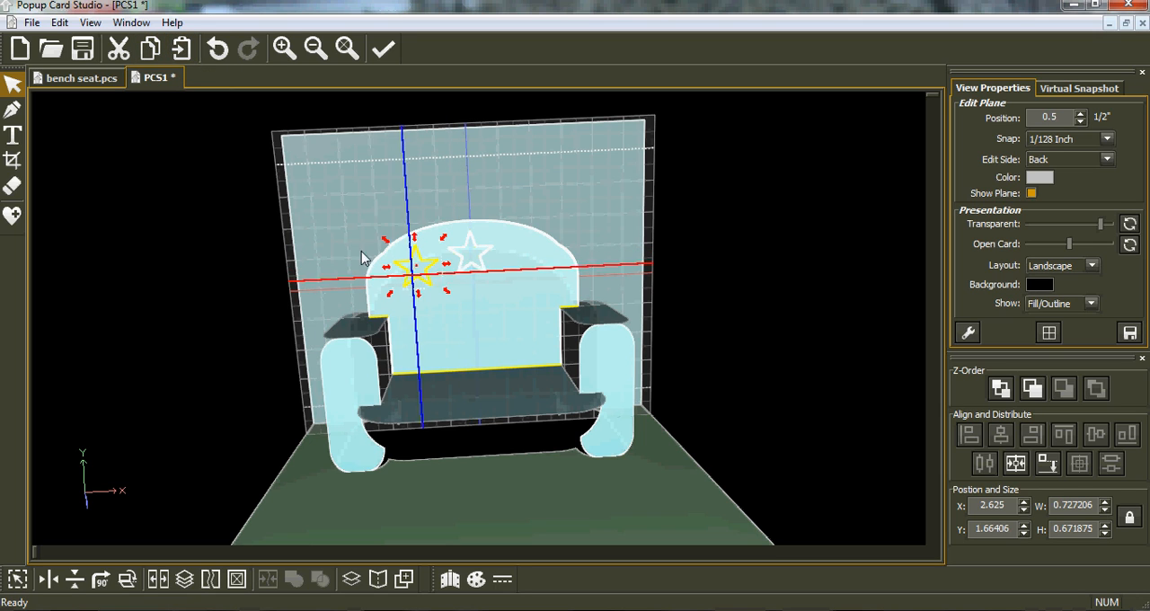
pyautogui.click(178, 56)
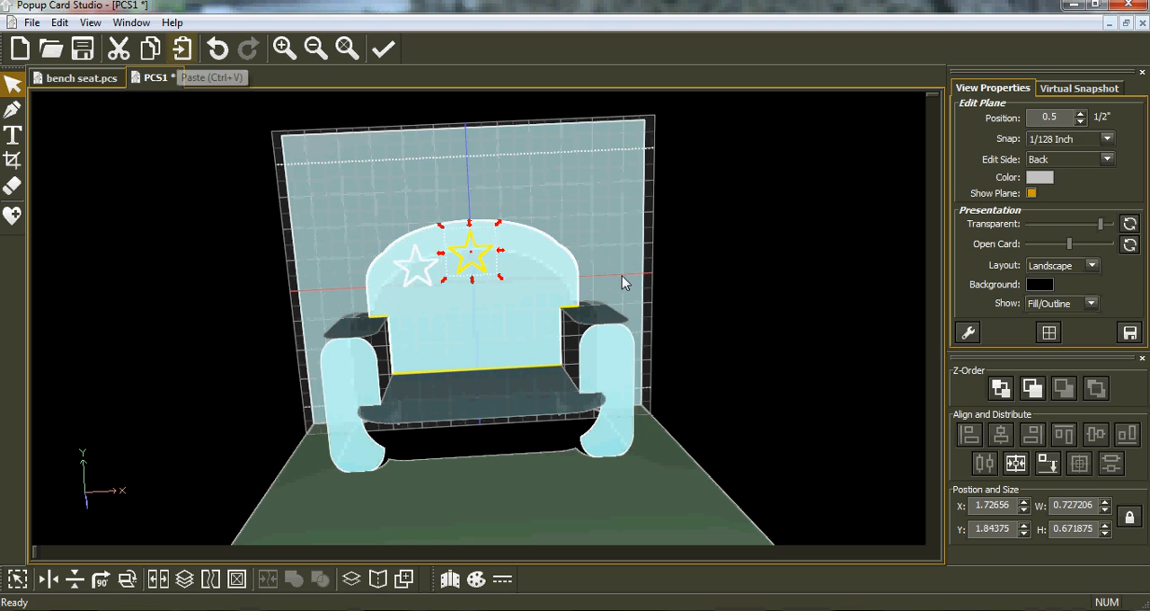
pyautogui.click(499, 269)
pyautogui.moveTo(509, 278); pyautogui.dragTo(528, 282)
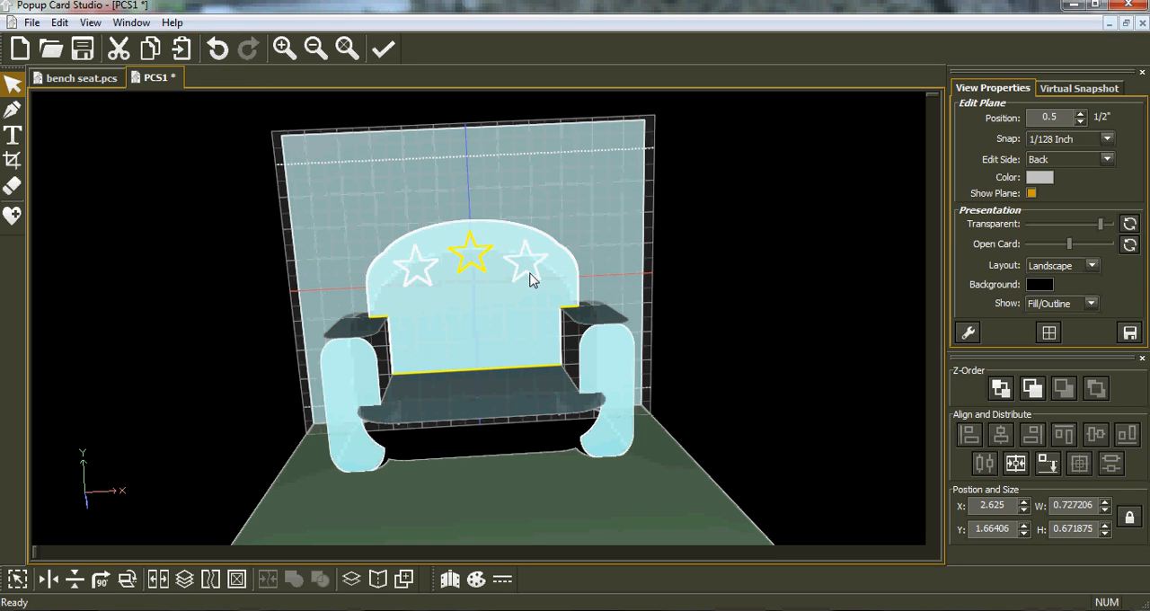
pyautogui.click(528, 280)
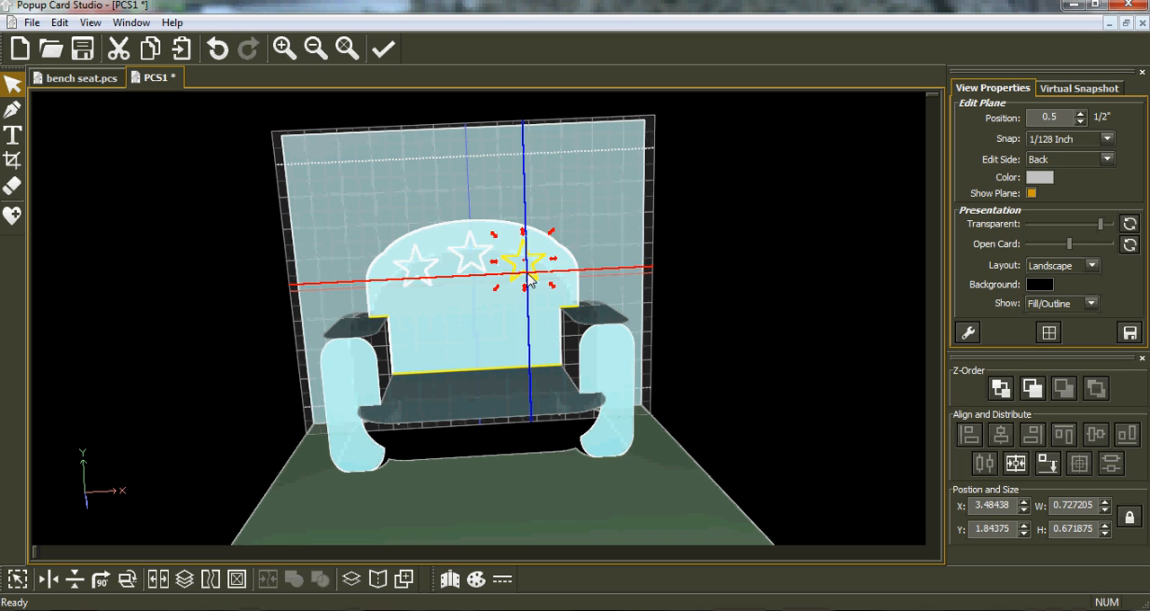
# Step: Space the three stars evenly horizontally and centre the group on the card
pyautogui.moveTo(369, 206); pyautogui.dragTo(562, 305)
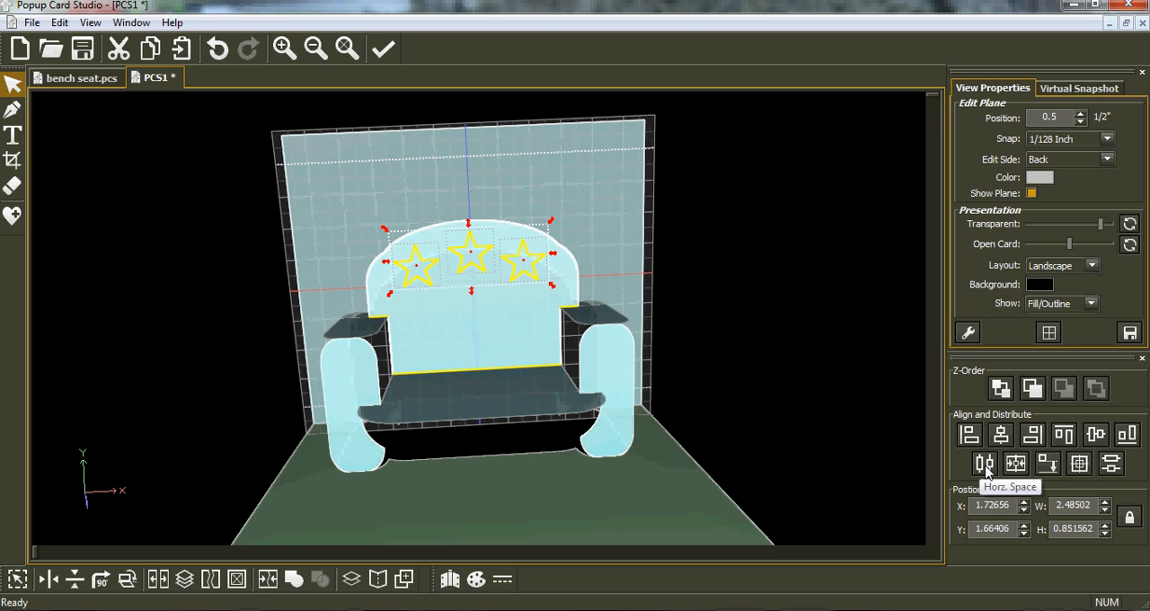
pyautogui.click(986, 471)
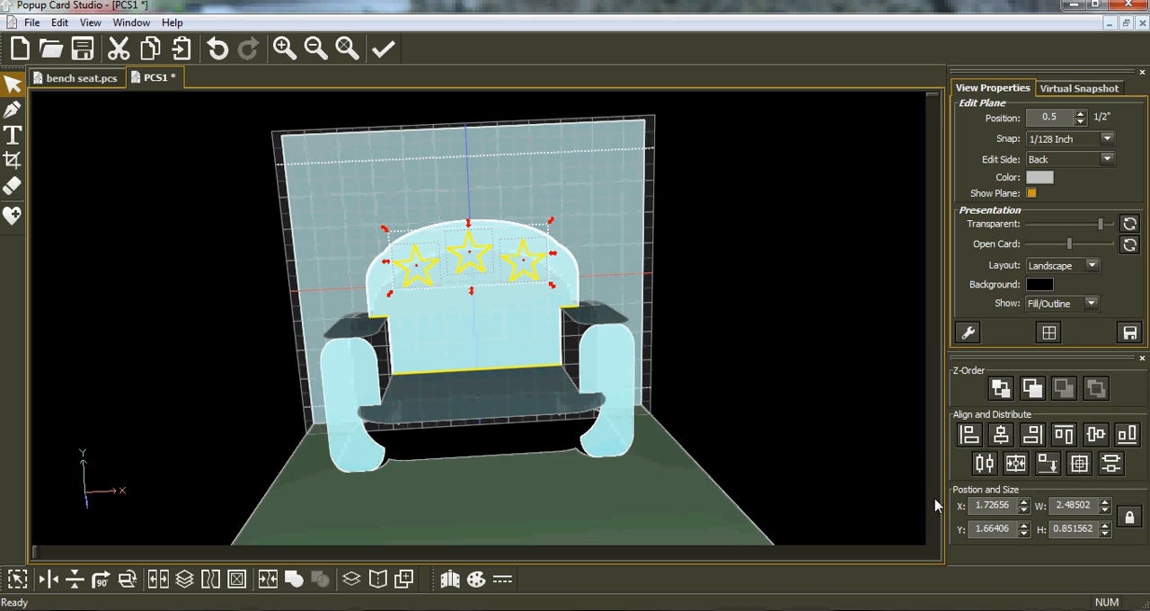
pyautogui.click(1017, 475)
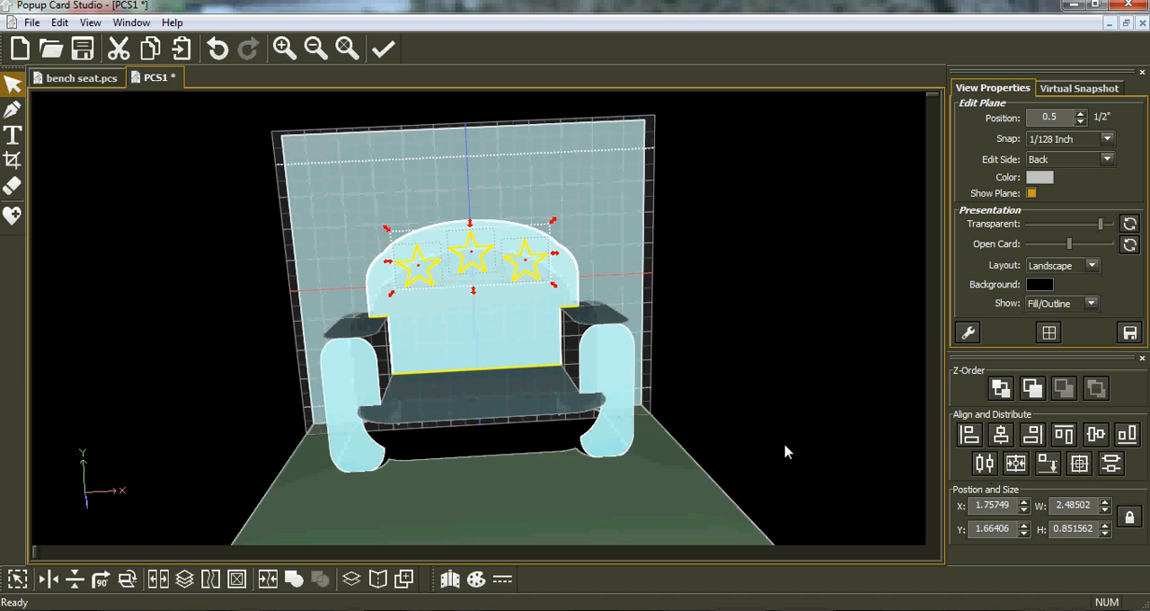
# Step: Select all shapes on the backrest's plane and join them so the stars become cut-outs
pyautogui.click(18, 579)
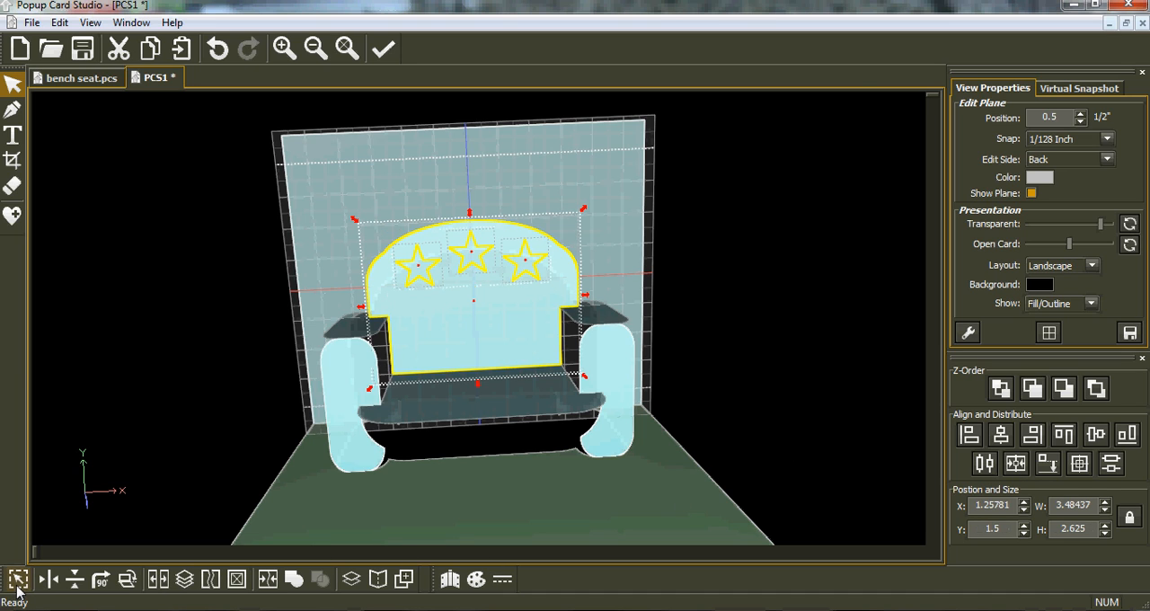
pyautogui.click(267, 579)
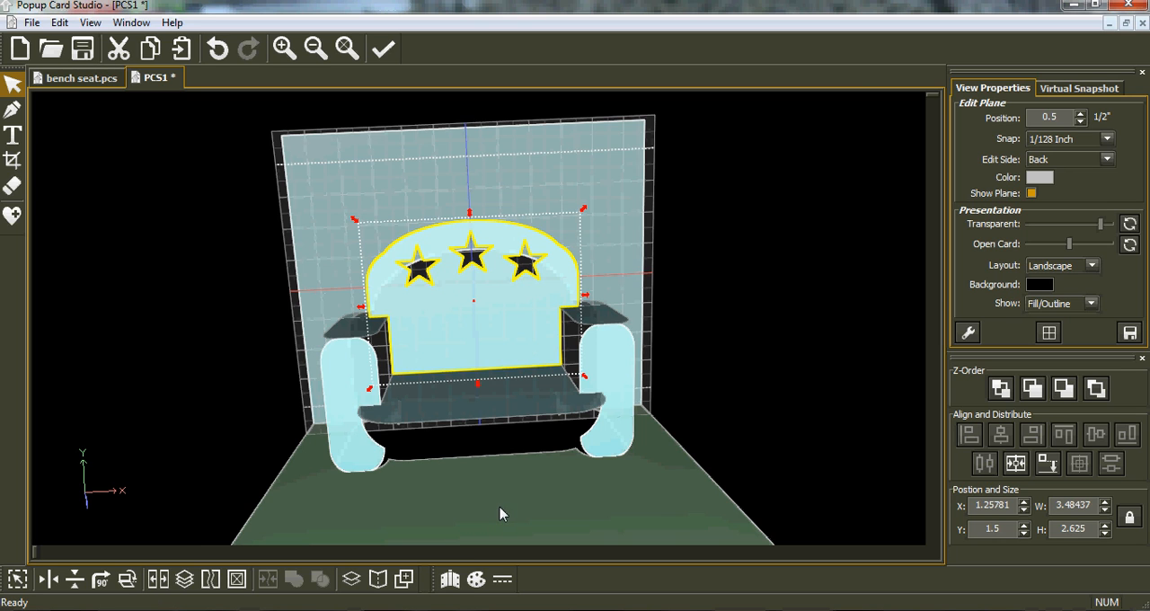
# Step: Make the seat's plane active and insert a square from the Polygons library onto it
pyautogui.moveTo(500, 508); pyautogui.dragTo(483, 512, button='middle')
pyautogui.moveTo(259, 414); pyautogui.dragTo(258, 420, button='middle')
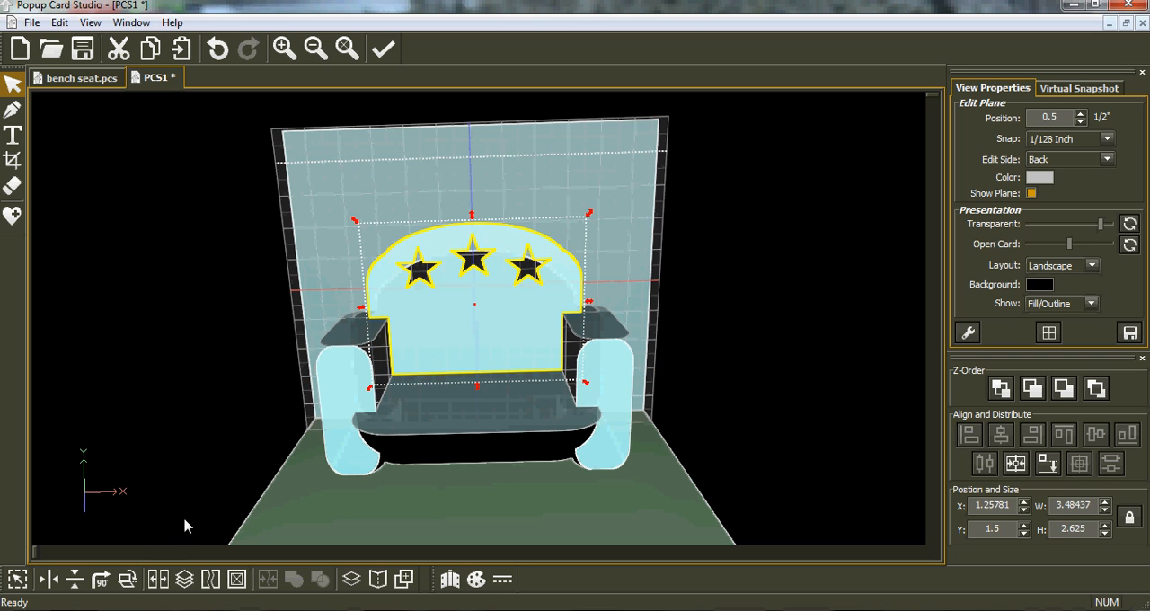
pyautogui.moveTo(521, 492); pyautogui.dragTo(523, 500, button='middle')
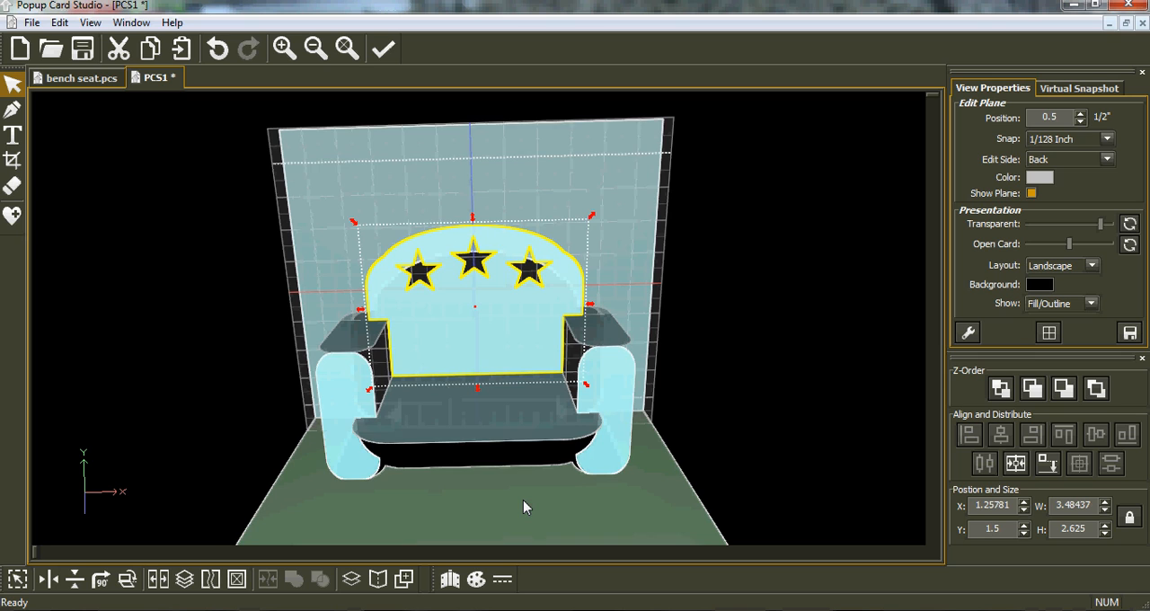
pyautogui.click(510, 431)
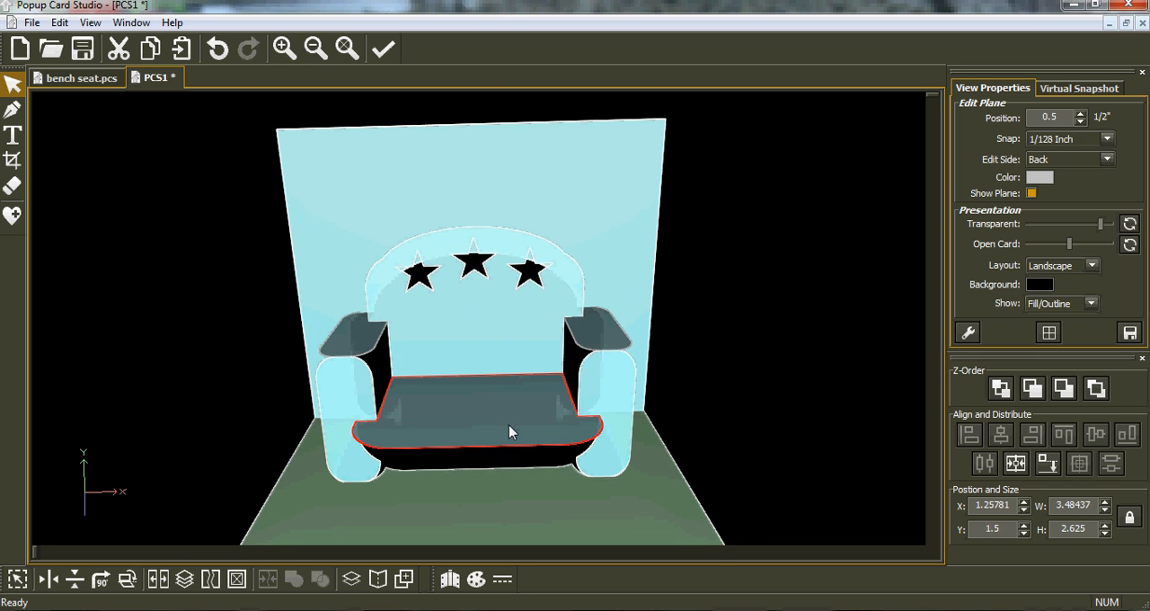
pyautogui.click(508, 425)
pyautogui.moveTo(494, 471); pyautogui.dragTo(497, 498, button='middle')
pyautogui.click(19, 219)
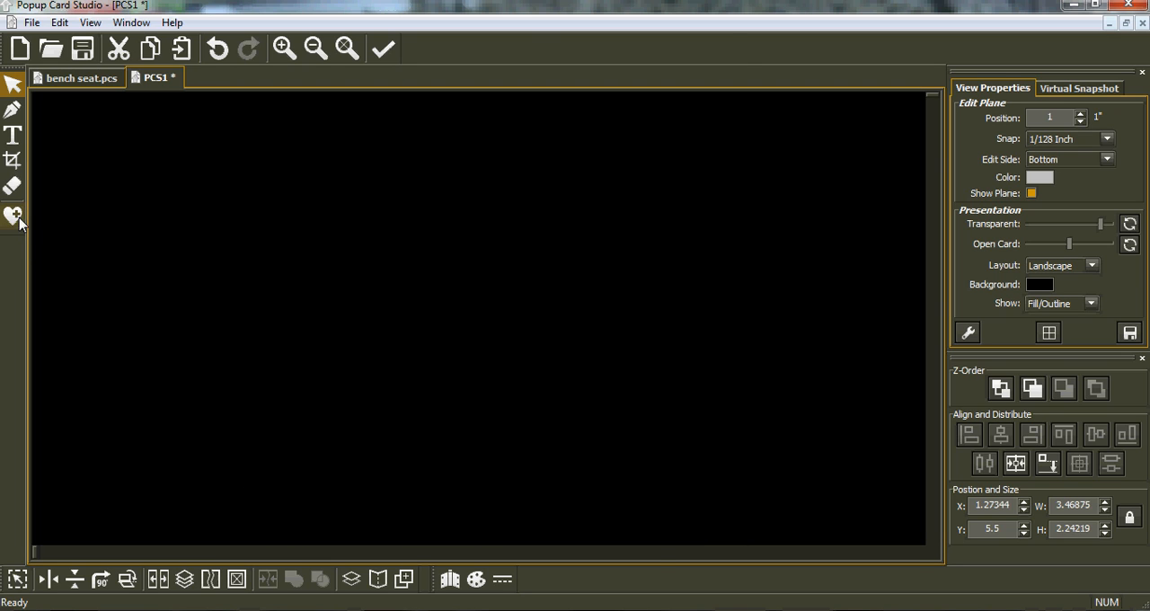
pyautogui.click(122, 230)
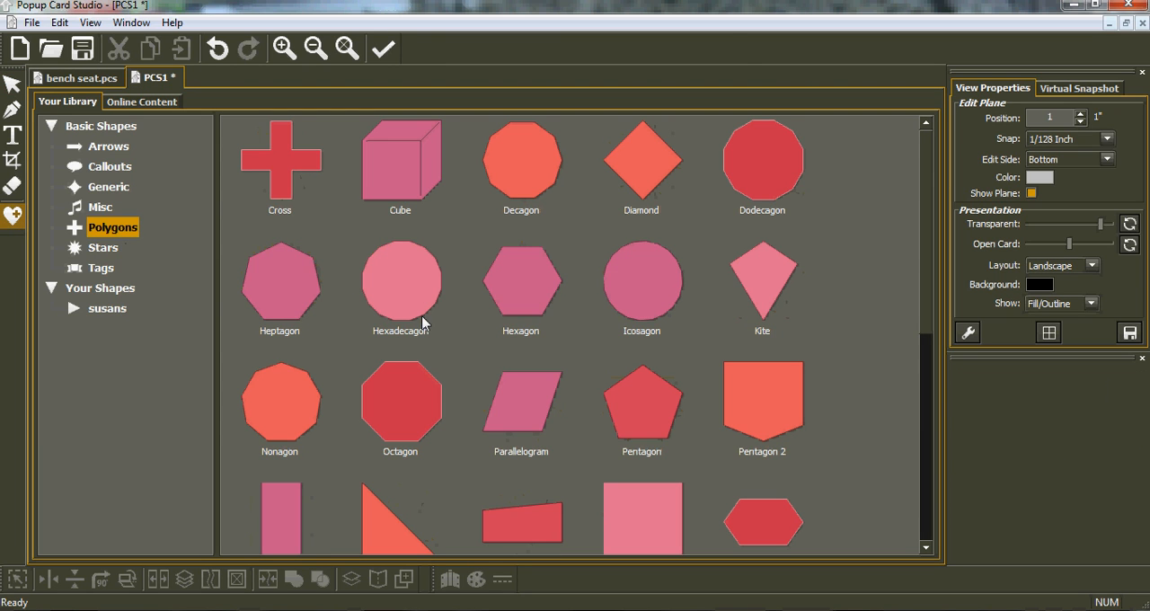
pyautogui.doubleClick(642, 504)
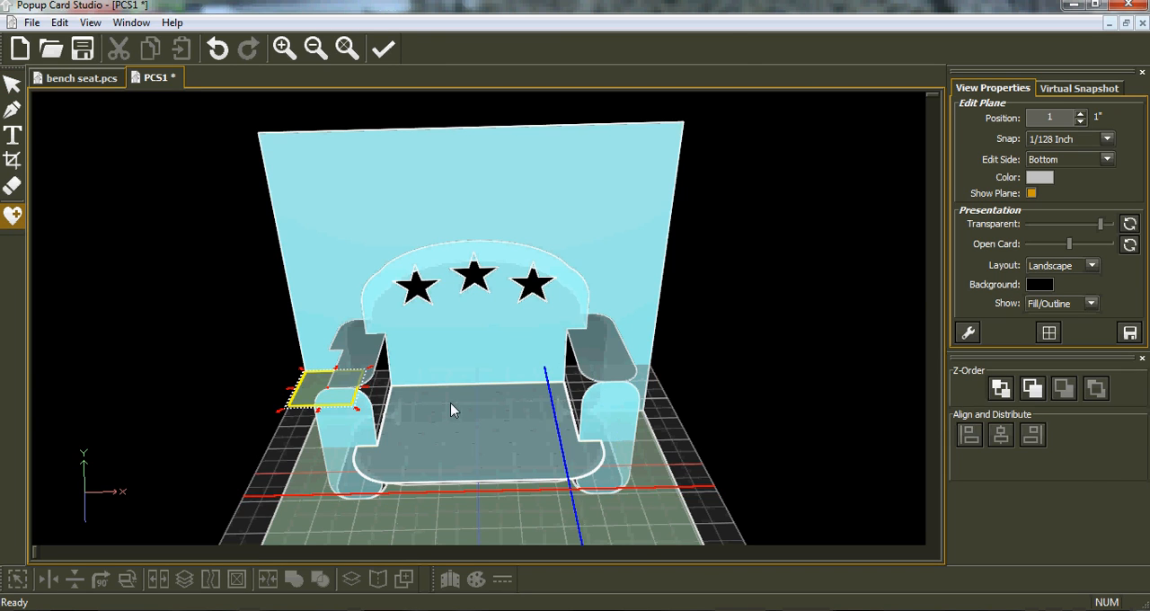
# Step: Move the square to the rear of the seat and reshape it into a slot about 2.48 in wide and 0.35 in deep
pyautogui.moveTo(308, 399); pyautogui.dragTo(485, 409)
pyautogui.moveTo(553, 415); pyautogui.dragTo(567, 410)
pyautogui.moveTo(477, 433); pyautogui.dragTo(477, 414)
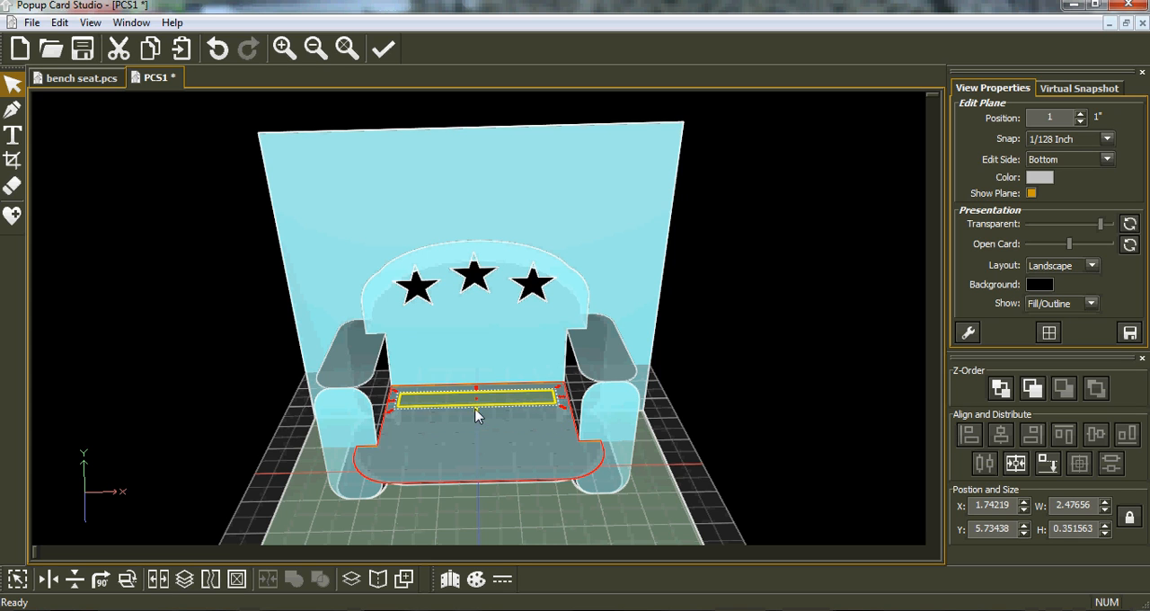
# Step: Duplicate the slot in 5 rows and 1 column with 0.16 in spacing
pyautogui.moveTo(579, 454); pyautogui.dragTo(569, 459, button='right')
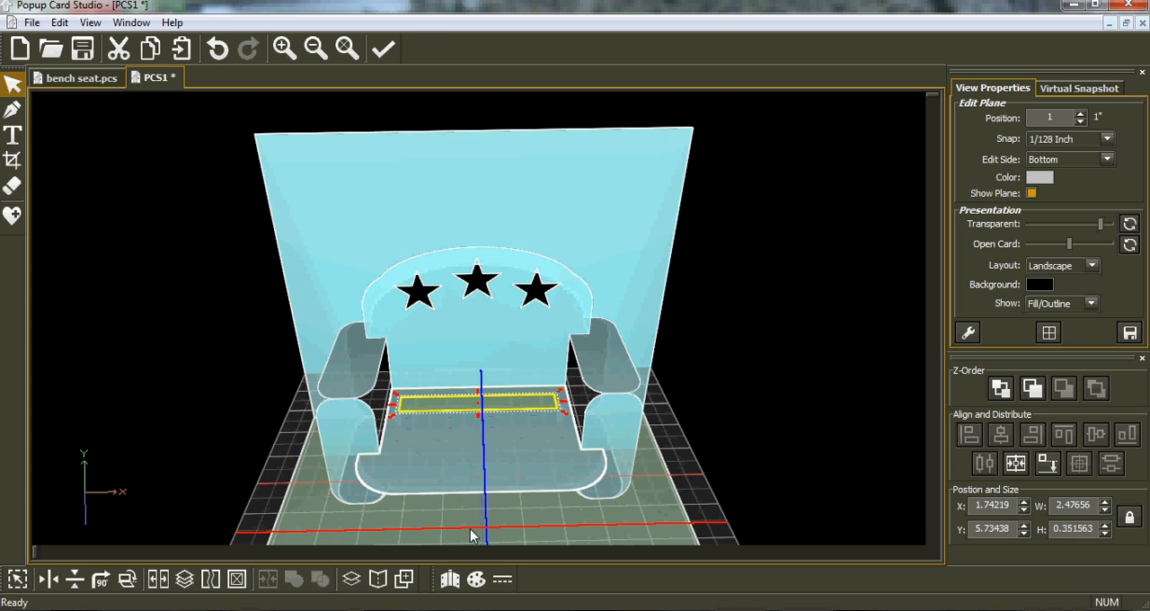
pyautogui.click(404, 581)
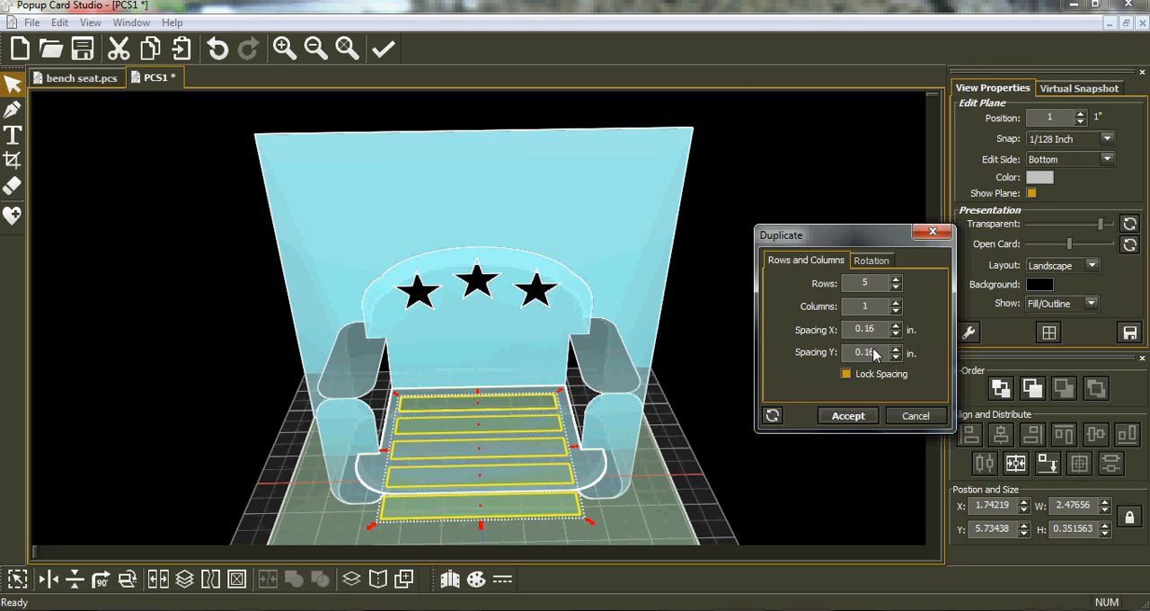
pyautogui.click(895, 289)
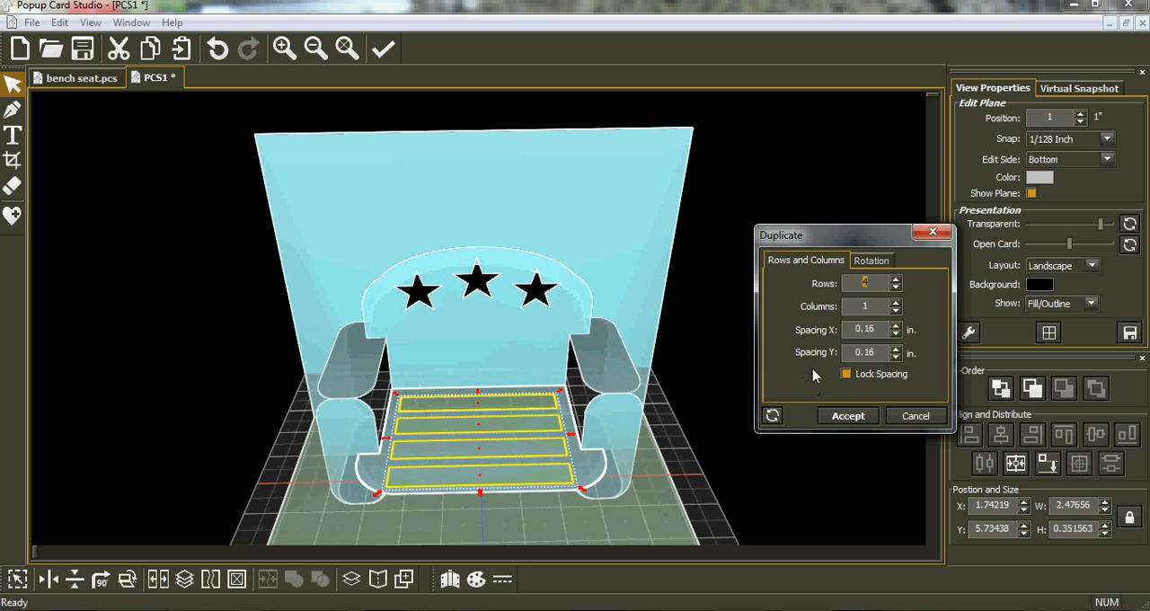
pyautogui.click(896, 282)
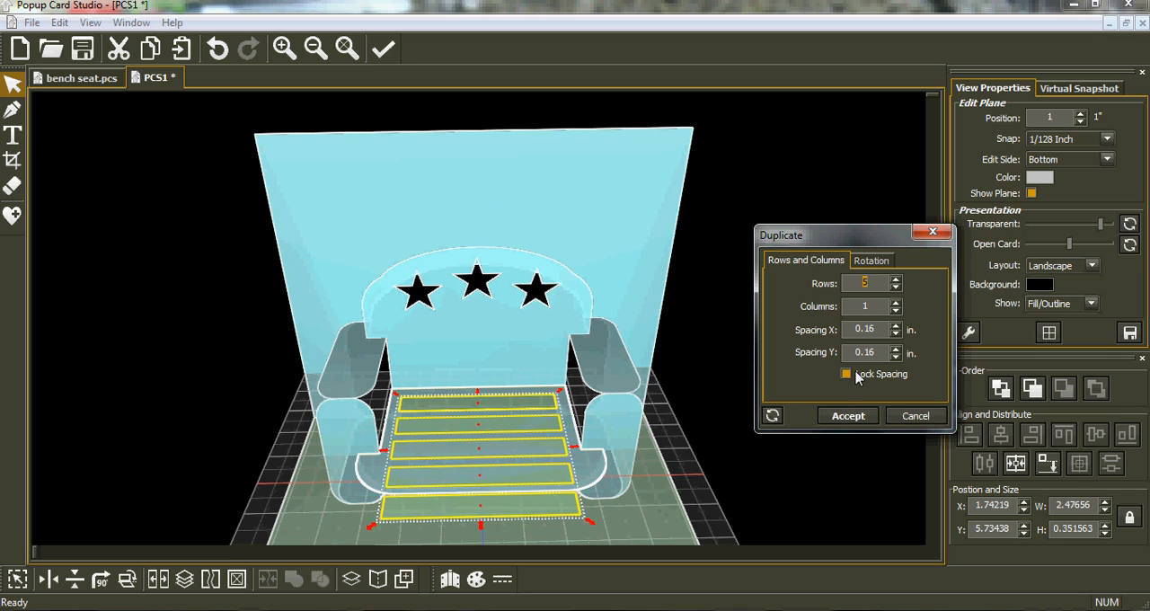
pyautogui.click(848, 416)
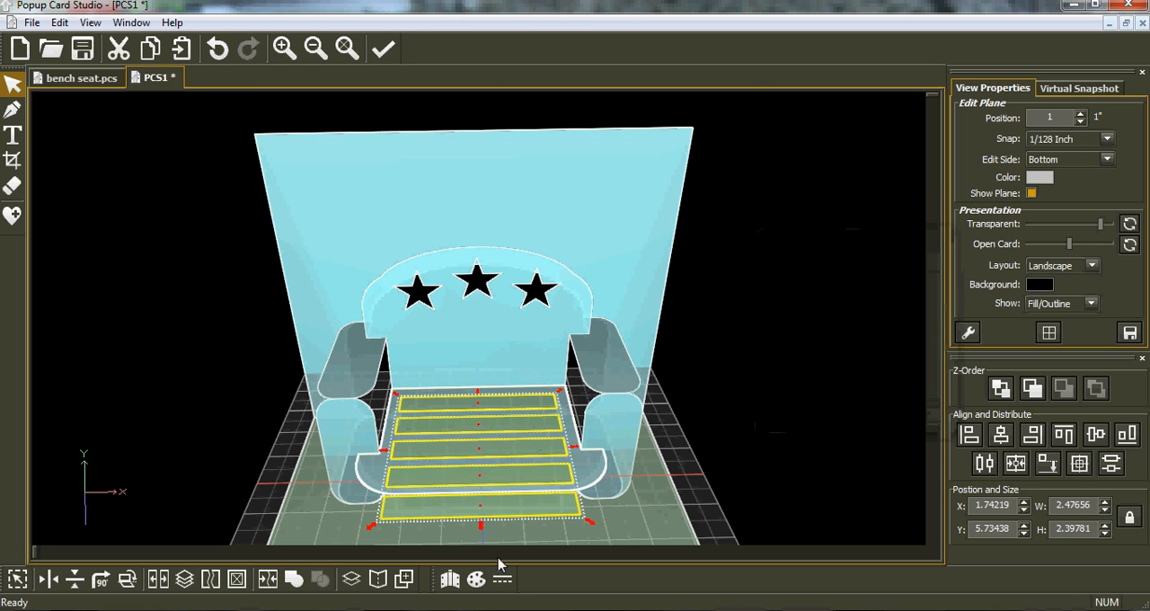
# Step: Compress the five slots together to about 1.70 in deep so they fit within the seat
pyautogui.moveTo(482, 528); pyautogui.dragTo(478, 490)
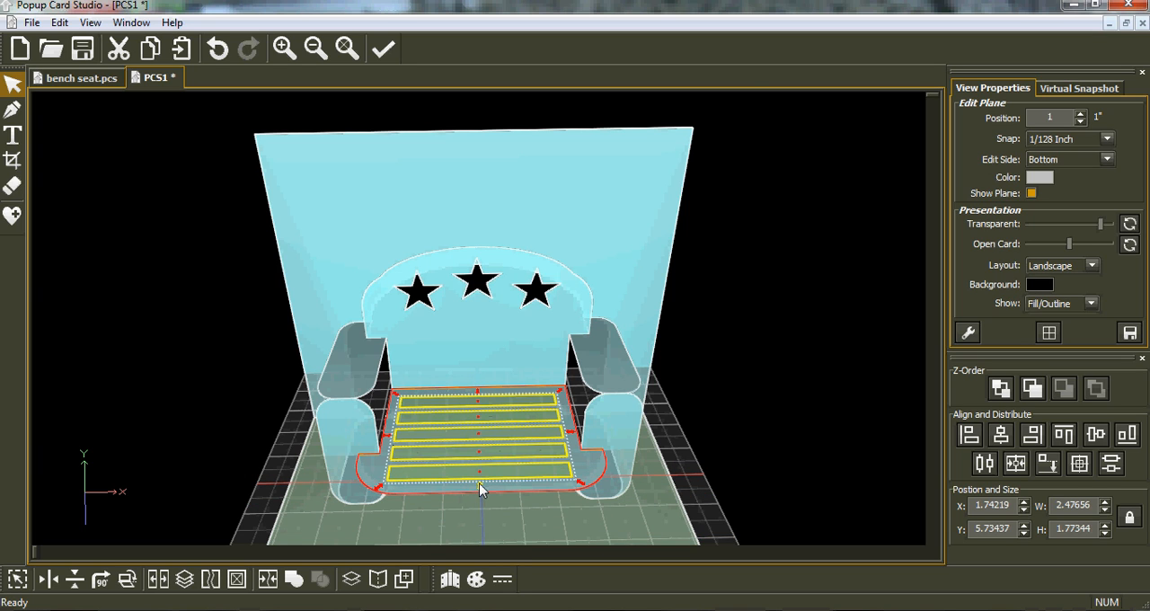
pyautogui.moveTo(480, 486); pyautogui.dragTo(479, 481)
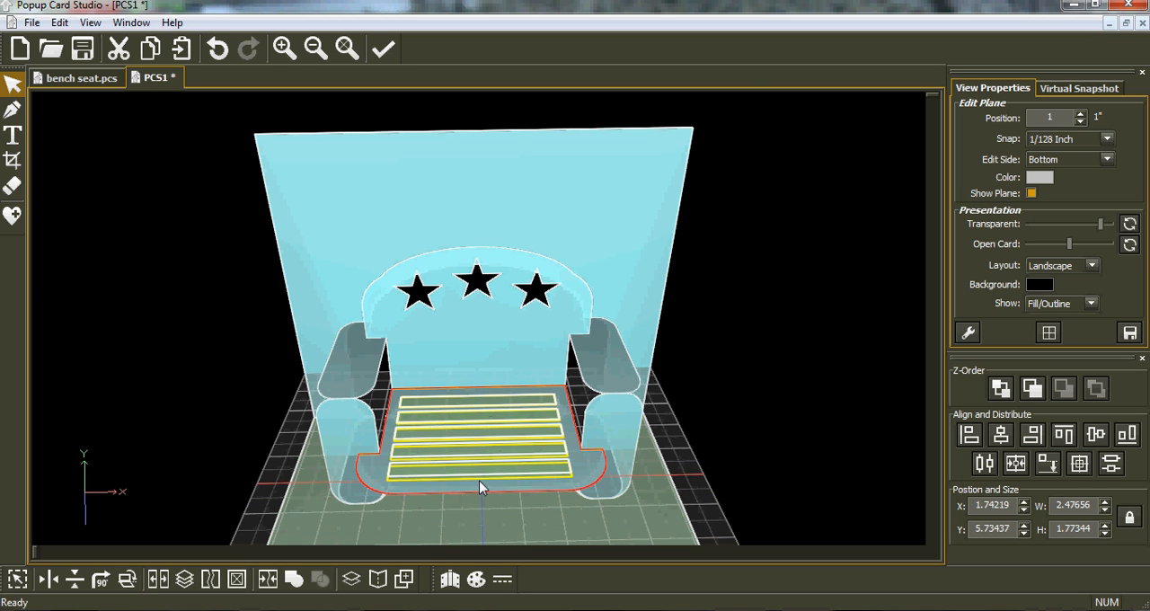
pyautogui.click(498, 509)
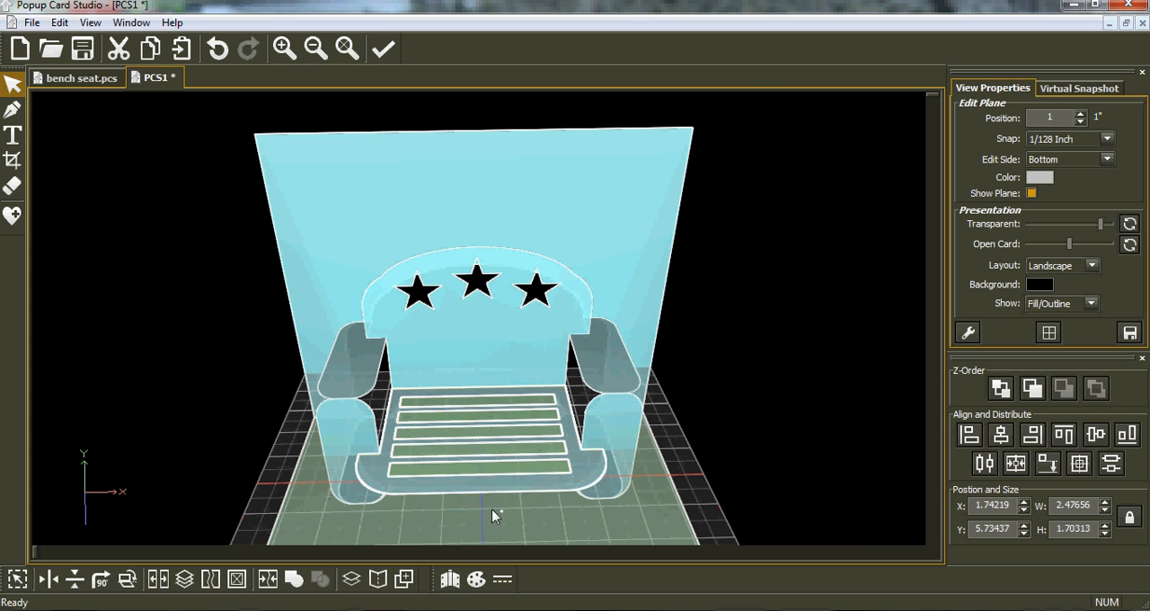
pyautogui.click(461, 474)
pyautogui.click(379, 476)
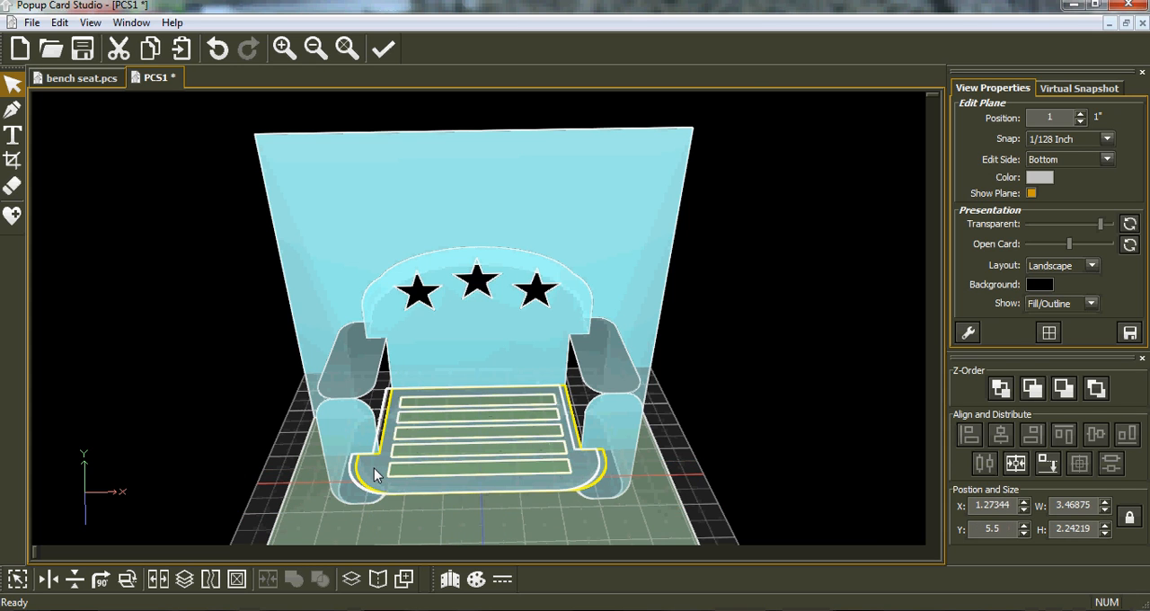
pyautogui.click(218, 48)
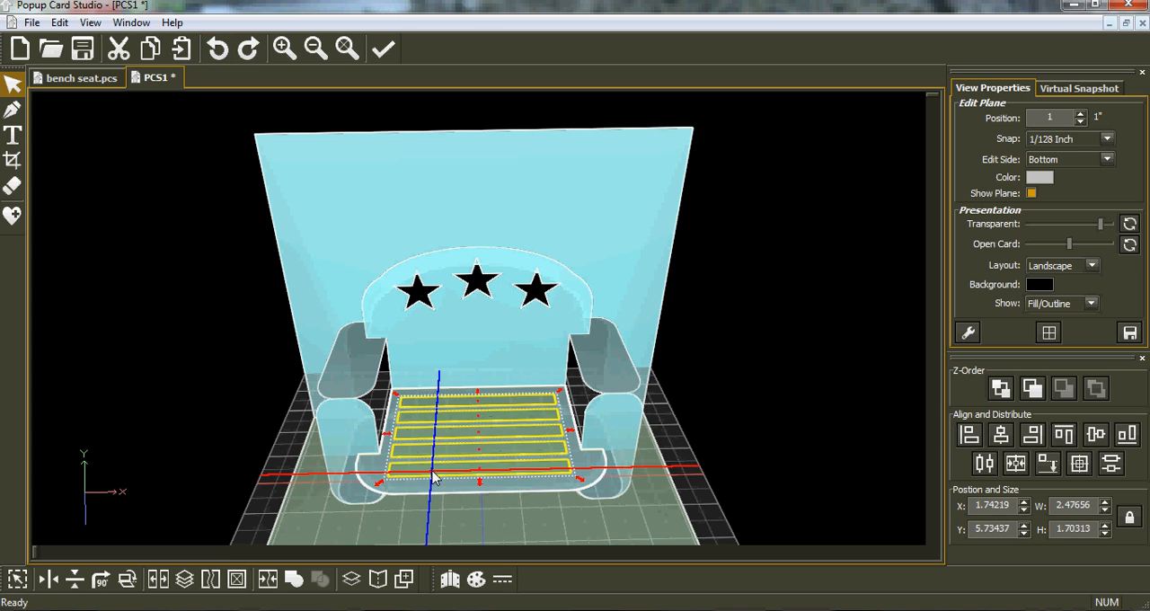
# Step: Select the frontmost slot of the seat and widen it on both sides to about 2.73 in
pyautogui.click(451, 540)
pyautogui.click(446, 475)
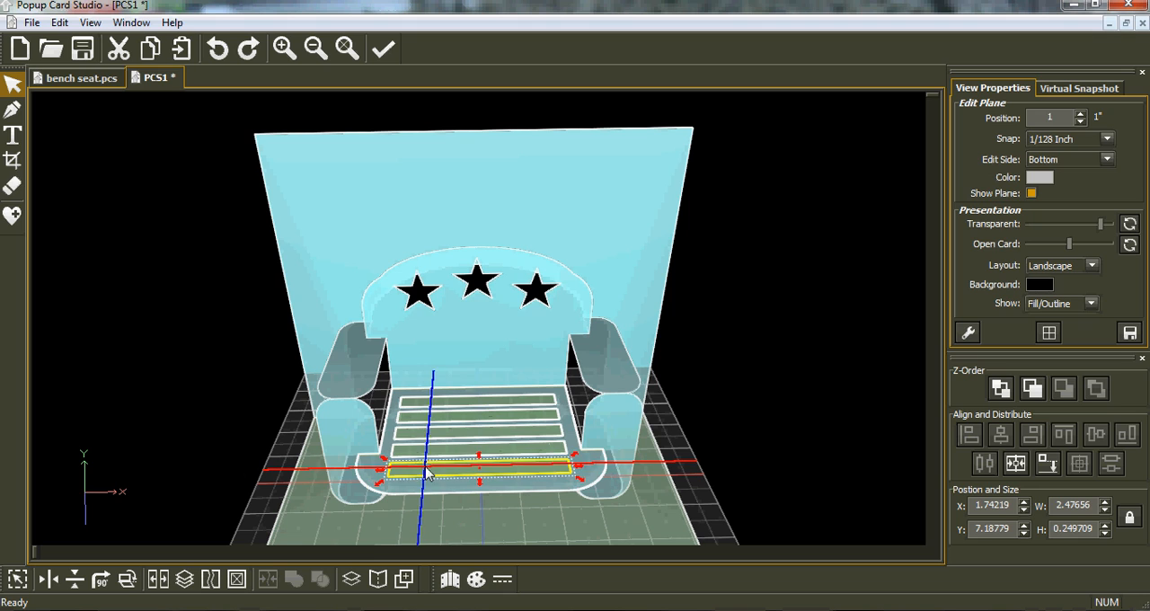
pyautogui.moveTo(383, 475); pyautogui.dragTo(374, 477)
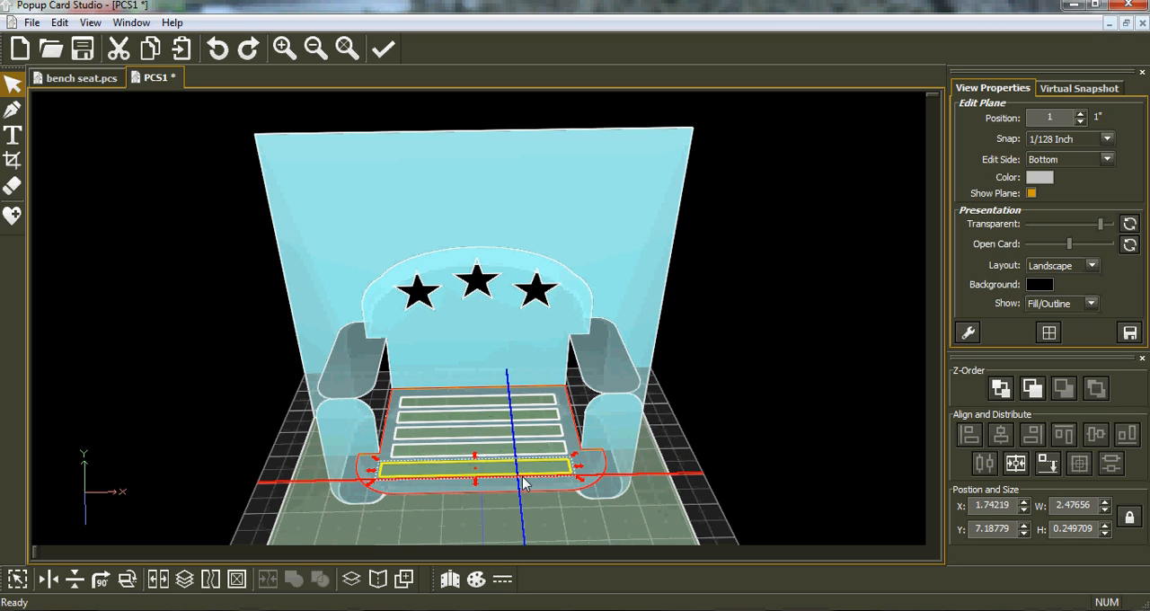
pyautogui.moveTo(579, 467); pyautogui.dragTo(589, 467)
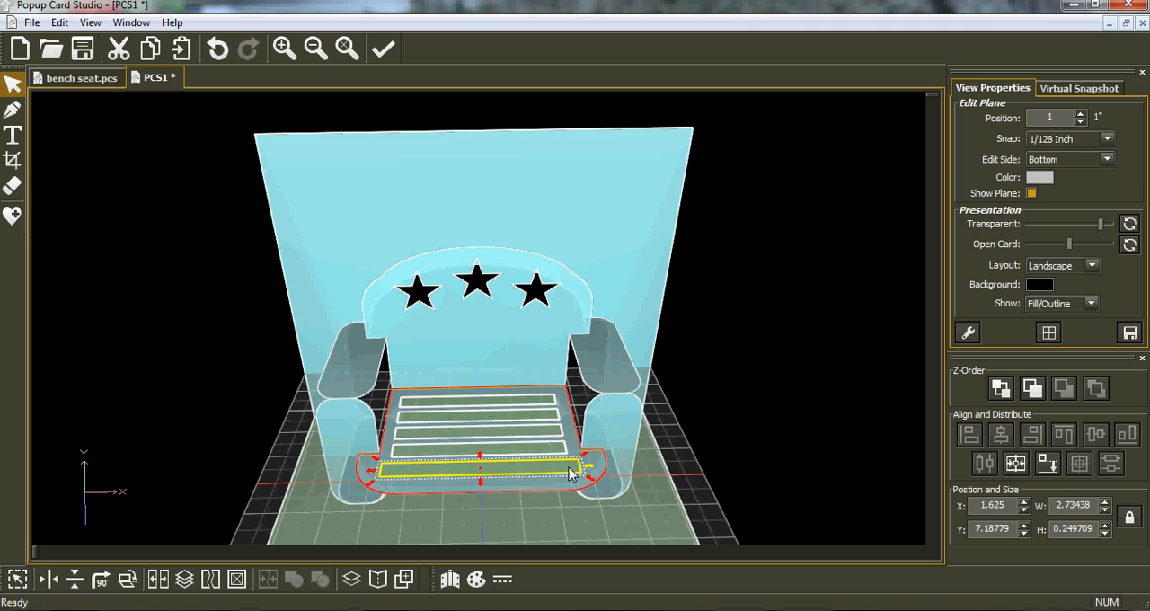
pyautogui.click(474, 524)
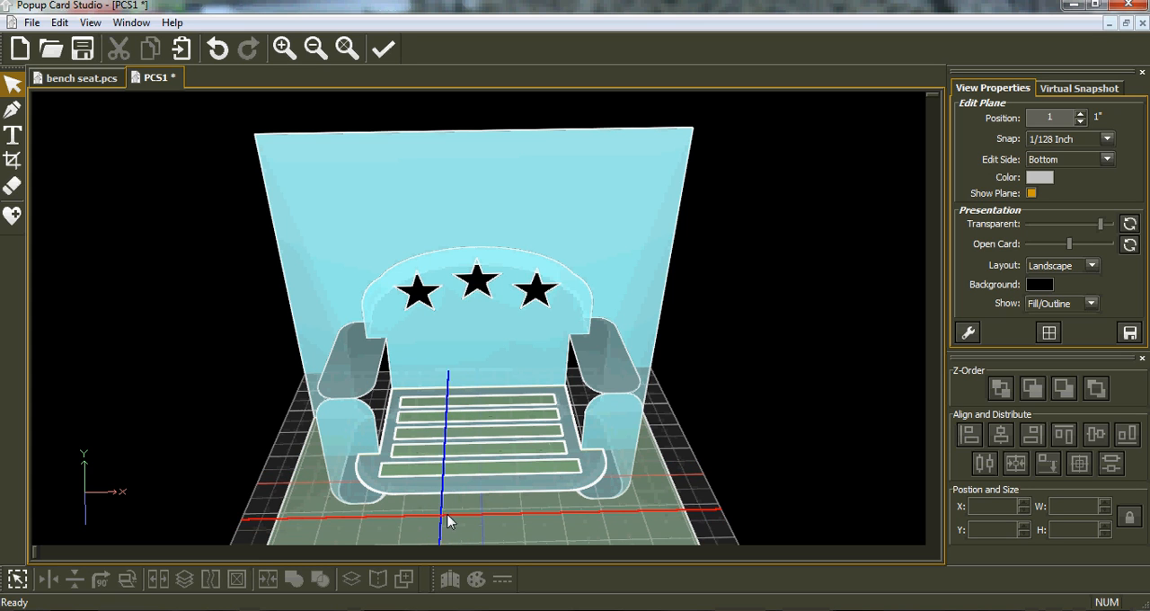
# Step: Select all the shapes on the seat's plane and join the five slots with the seat as cut-outs
pyautogui.moveTo(465, 523); pyautogui.dragTo(458, 492, button='right')
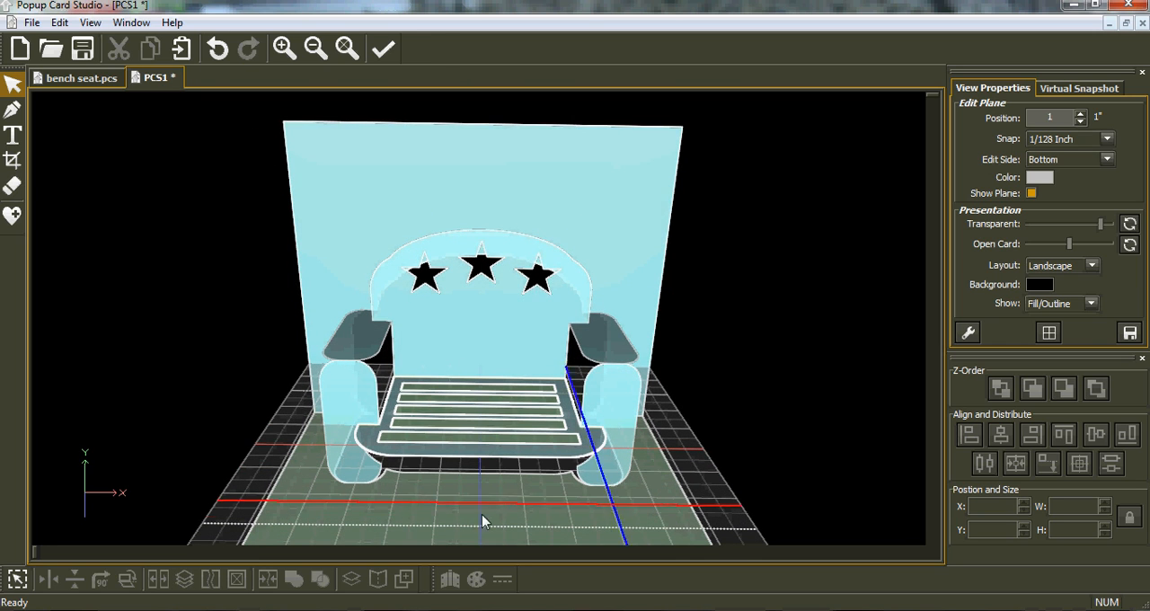
pyautogui.click(16, 580)
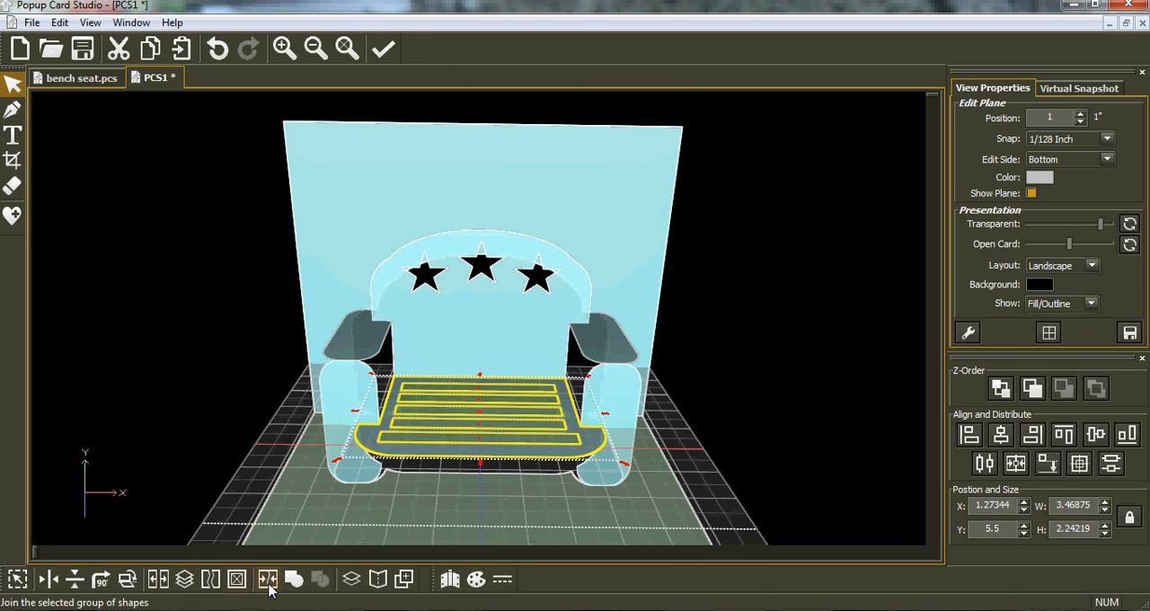
pyautogui.click(267, 580)
pyautogui.moveTo(485, 510); pyautogui.dragTo(556, 322, button='right')
pyautogui.moveTo(396, 351); pyautogui.dragTo(403, 375, button='right')
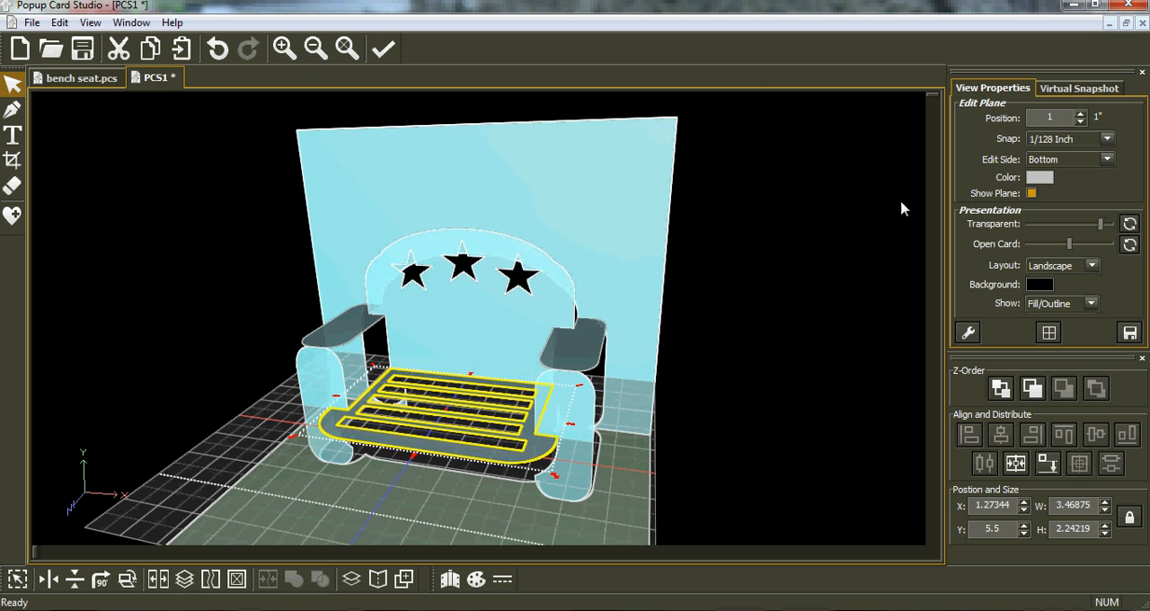
# Step: Render a Virtual Snapshot preview of the bench and set it as the project thumbnail
pyautogui.click(1074, 88)
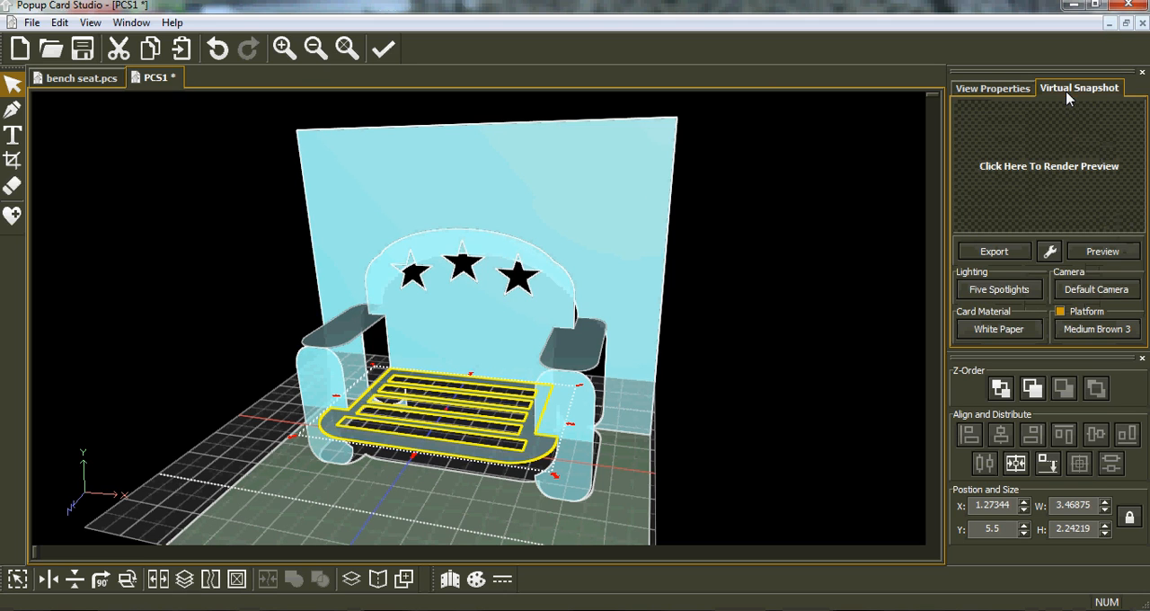
pyautogui.click(1117, 256)
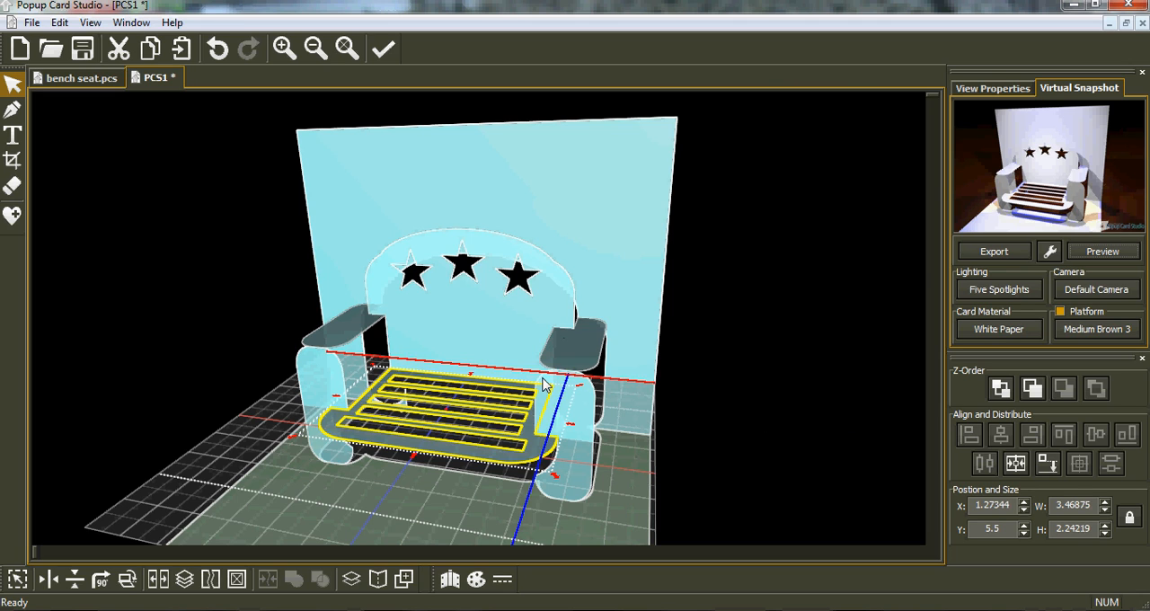
pyautogui.click(995, 255)
pyautogui.moveTo(988, 291)
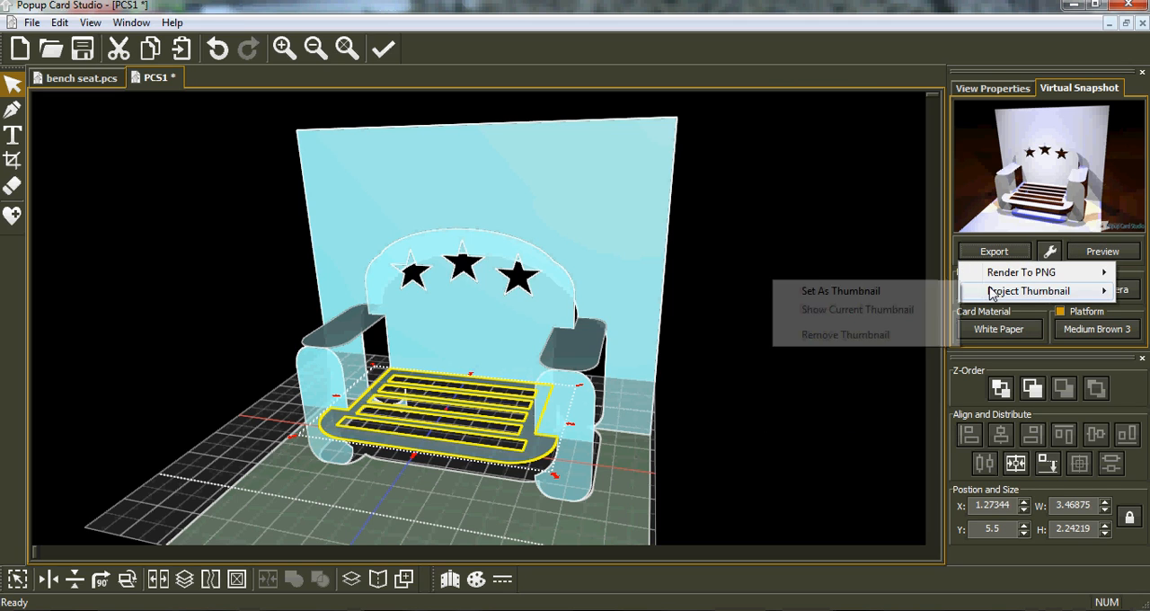
pyautogui.click(875, 292)
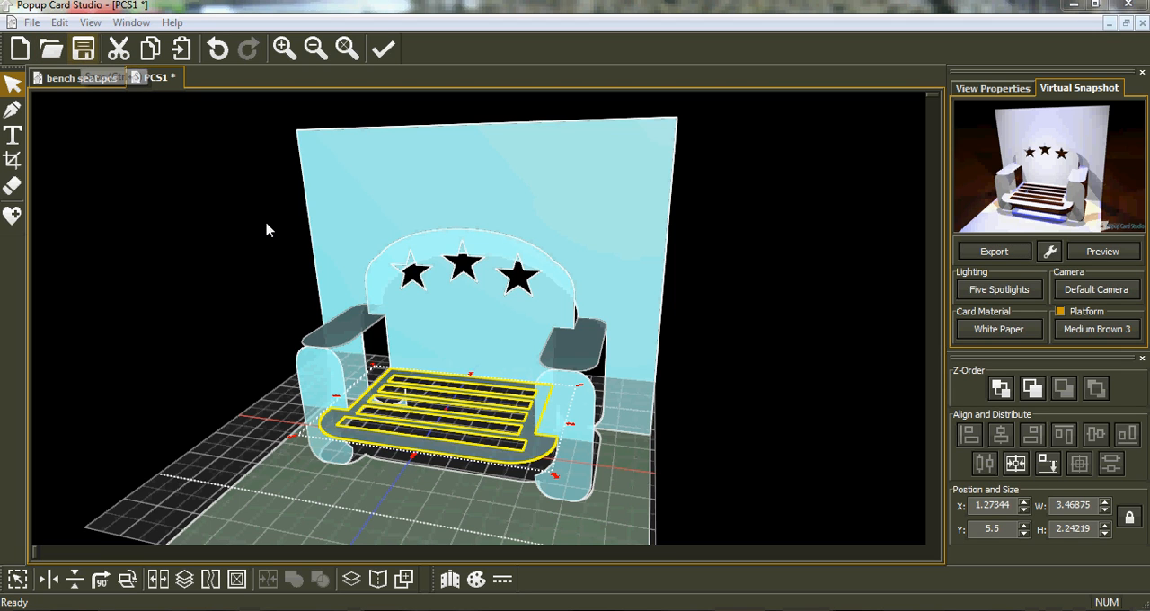
# Step: Save the project as "bench seat 2" in the help PCS folder
pyautogui.hotkey('ctrl', 's')
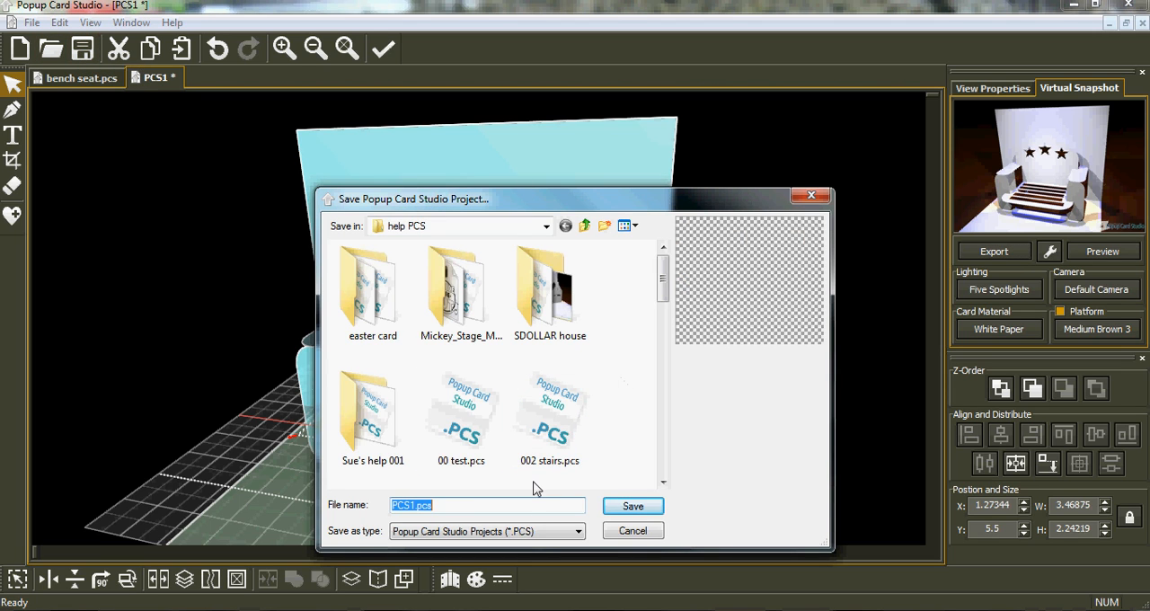
pyautogui.write('be')
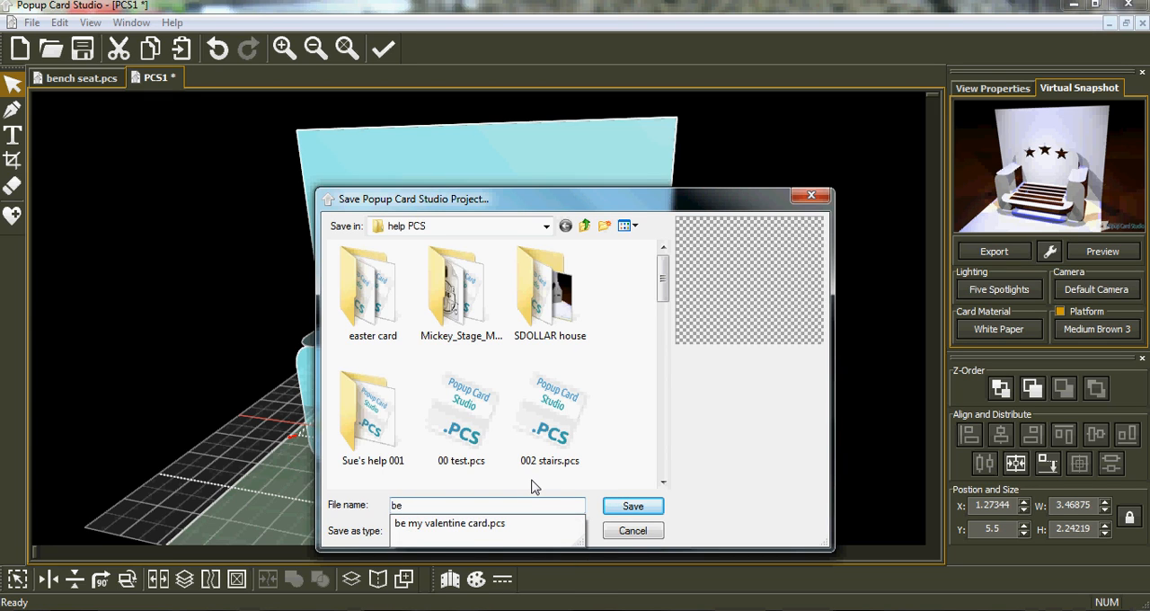
pyautogui.write('nch seat 2')
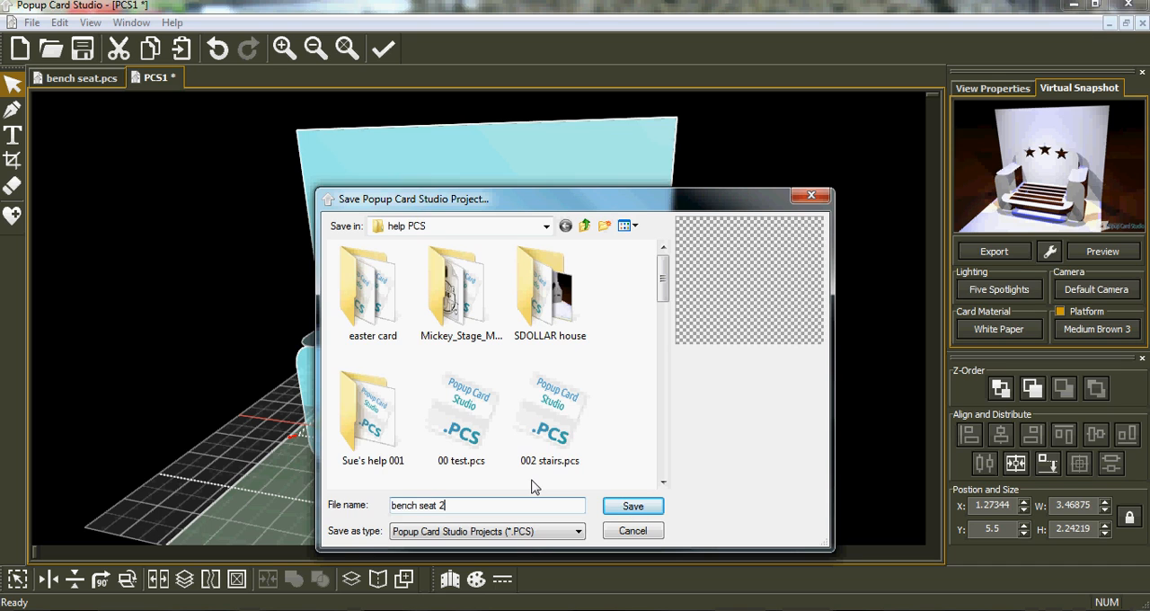
pyautogui.press('Return')
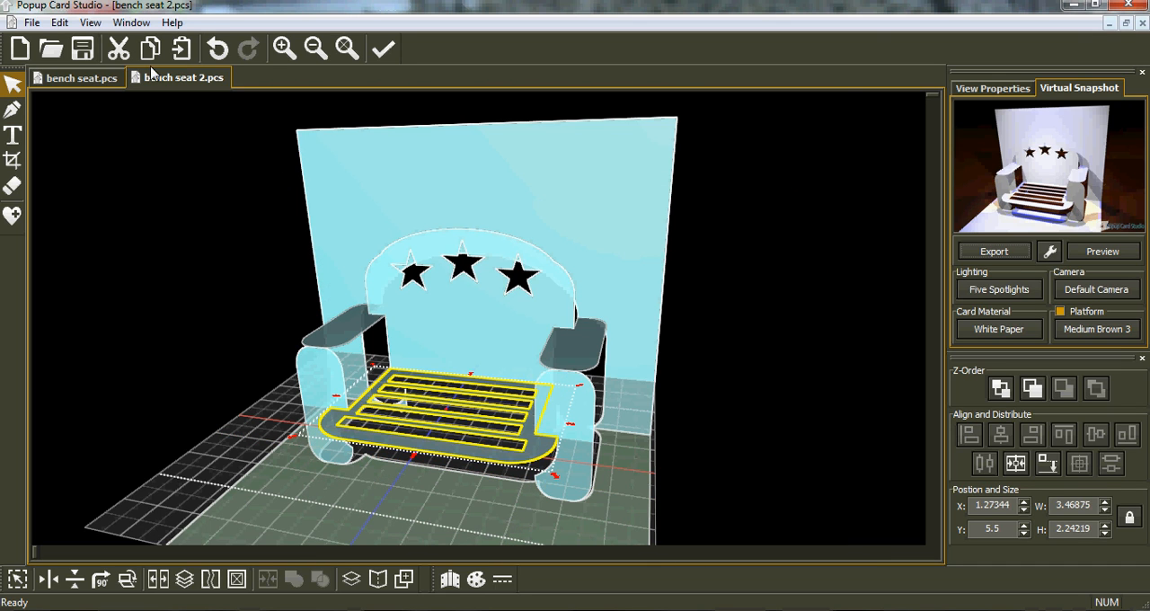
# Step: Start exporting the card to the cutting machine and reposition the layout on the mat at about X 5.29, Y 0.45
pyautogui.click(30, 24)
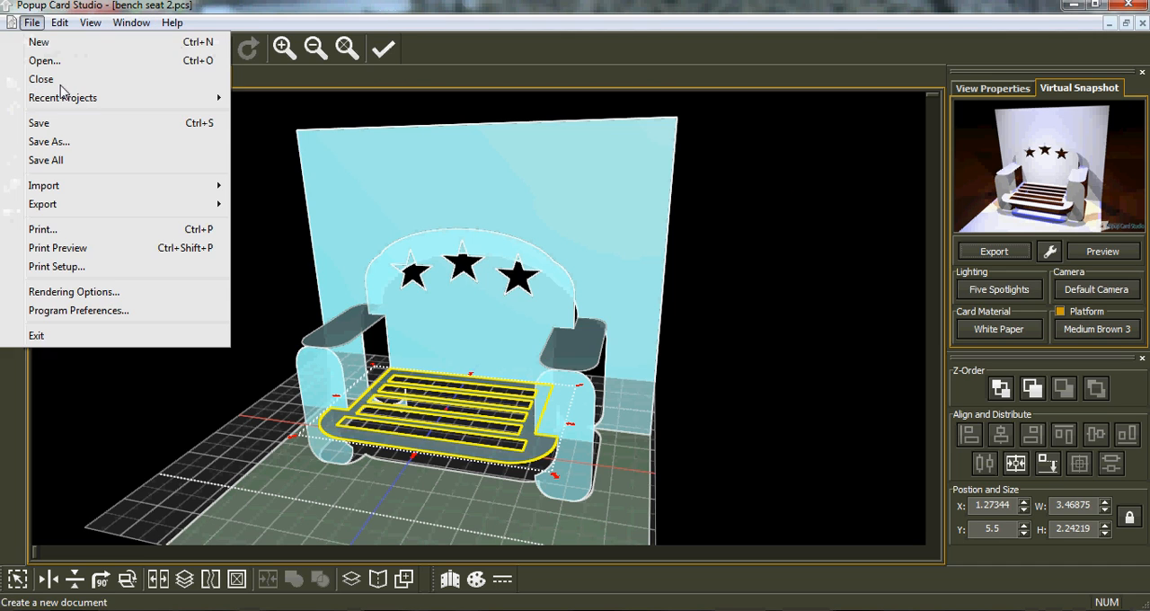
pyautogui.moveTo(83, 190)
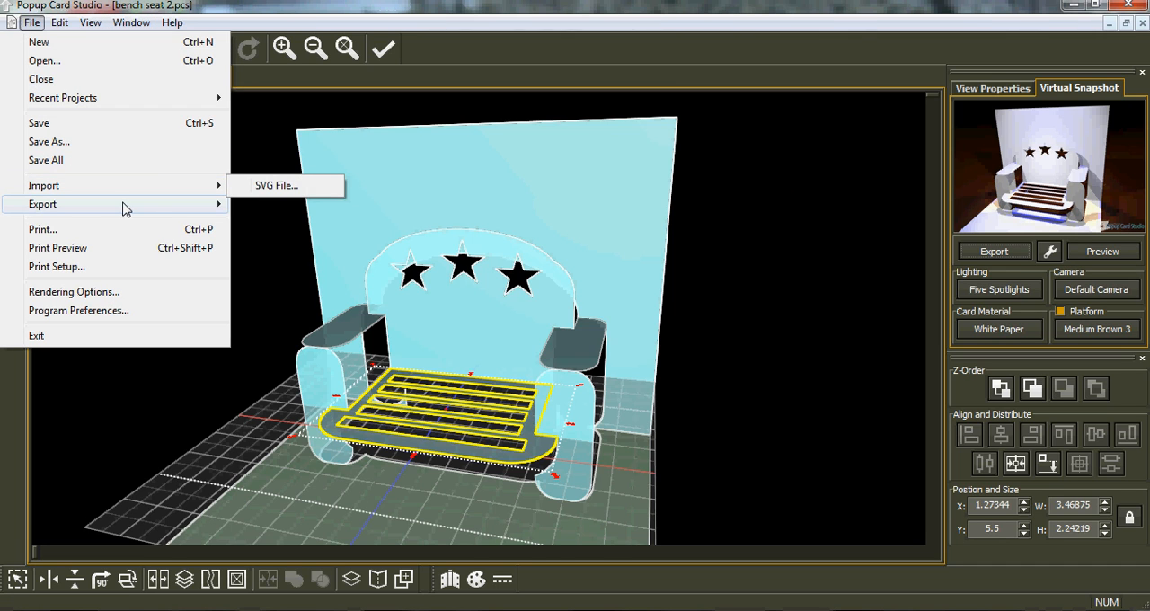
pyautogui.moveTo(126, 205)
pyautogui.moveTo(262, 209)
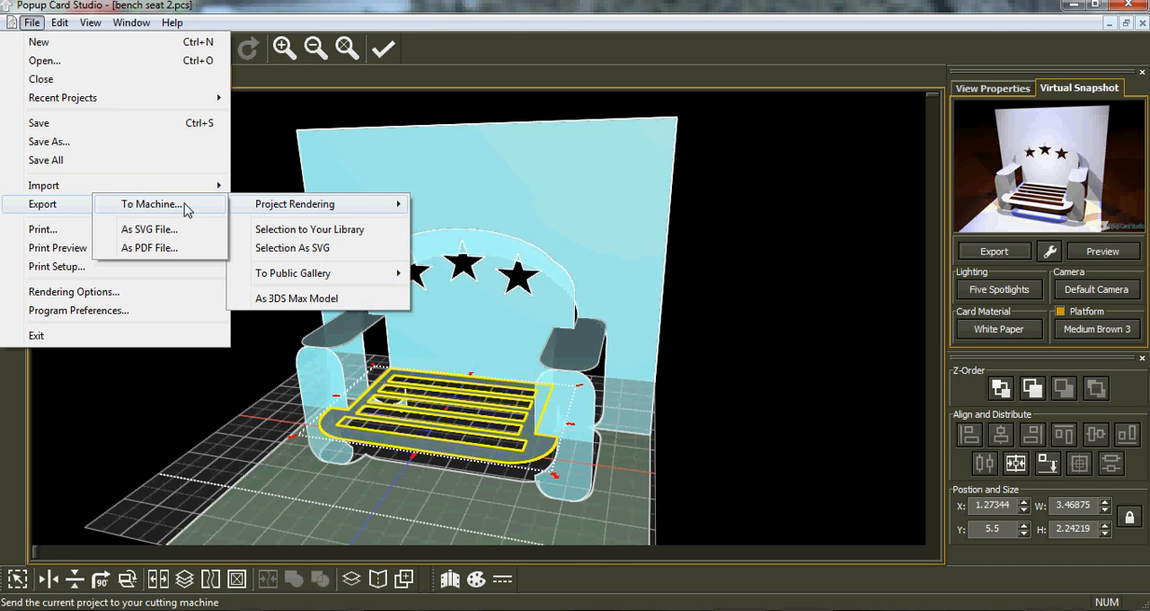
pyautogui.click(144, 204)
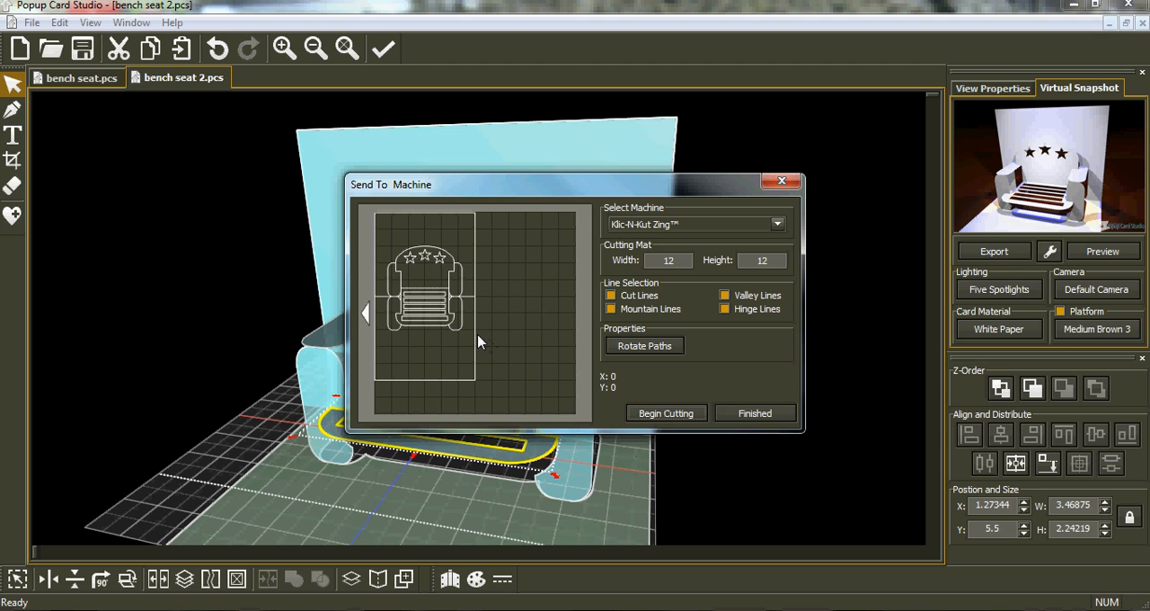
pyautogui.moveTo(441, 312); pyautogui.dragTo(531, 321)
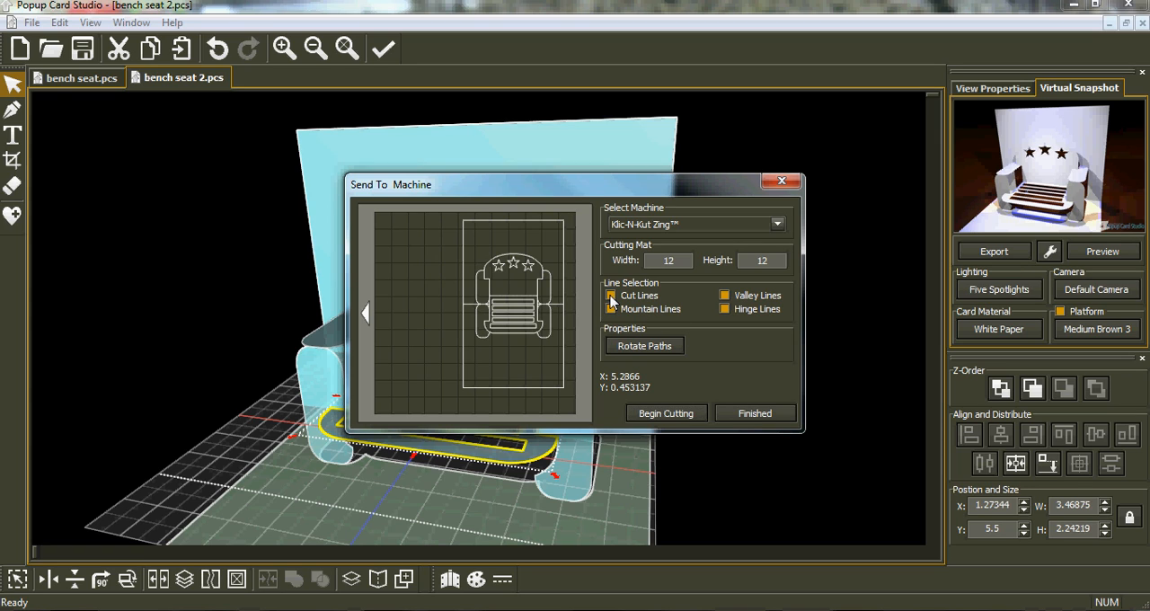
# Step: Limit the machine's line selection to cut lines only and finish without starting the cut
pyautogui.click(610, 296)
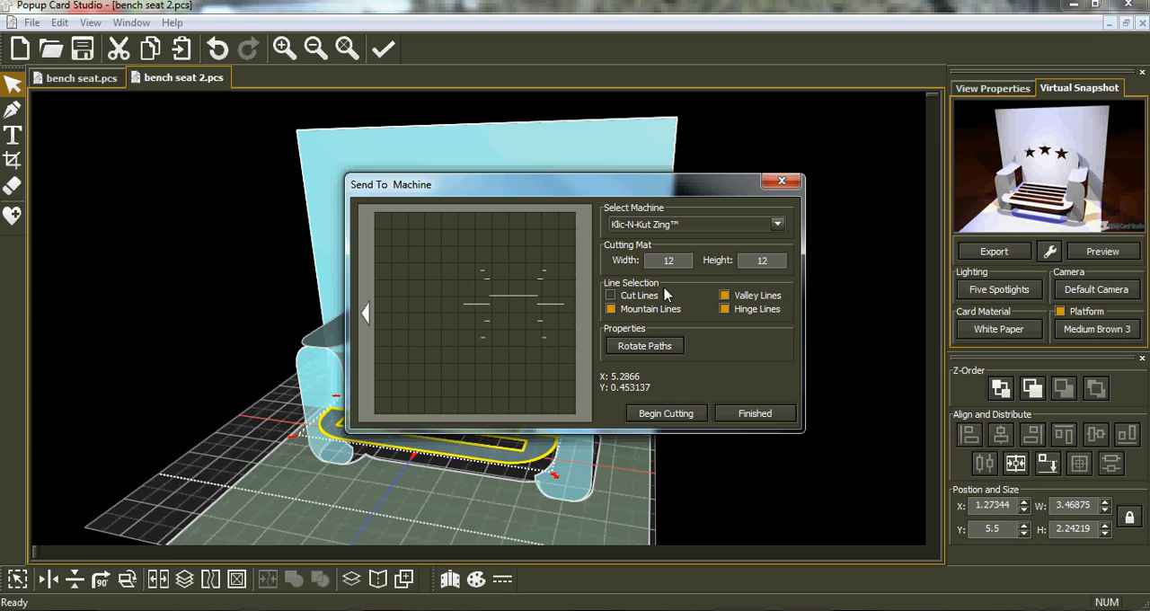
pyautogui.click(610, 296)
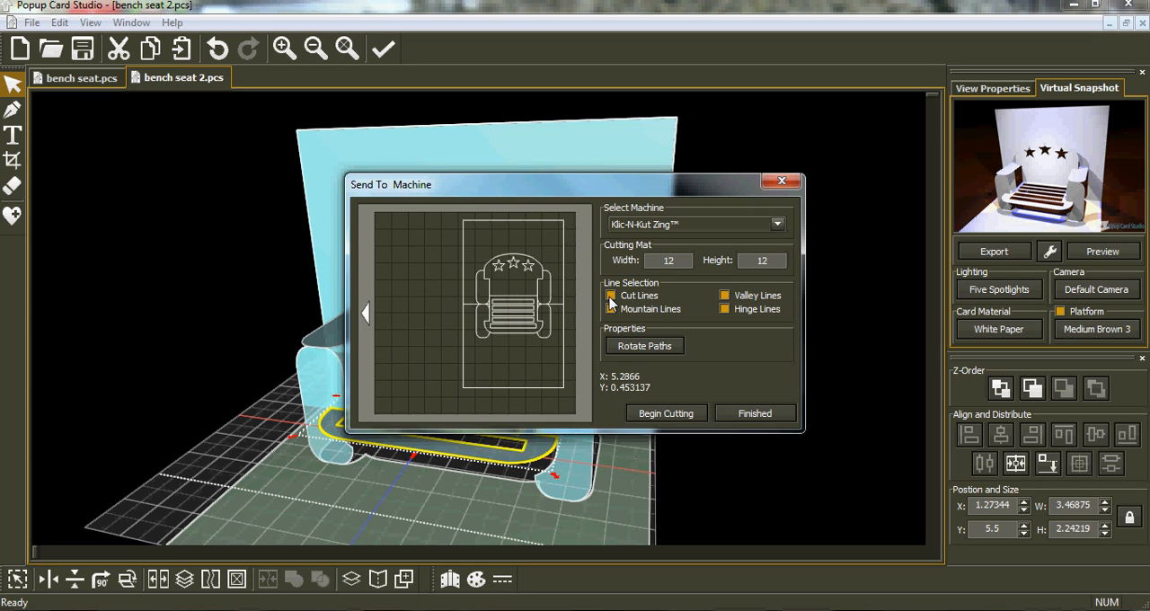
pyautogui.click(611, 309)
pyautogui.click(724, 296)
pyautogui.click(752, 414)
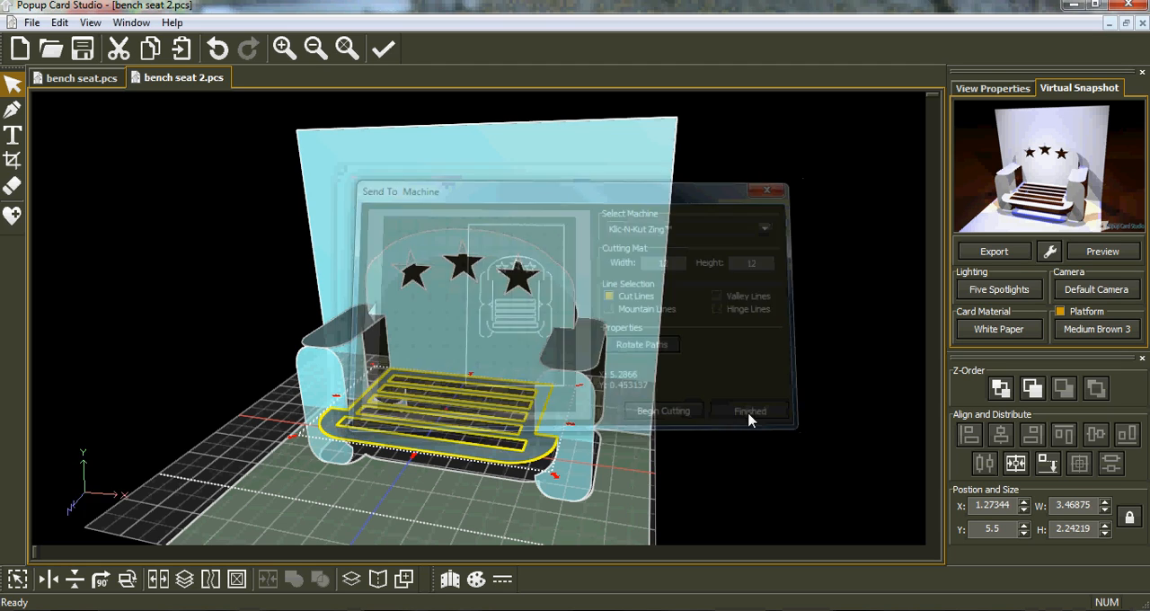
# Step: Copy the joined slatted seat shape to the clipboard
pyautogui.moveTo(476, 418); pyautogui.dragTo(306, 350, button='middle')
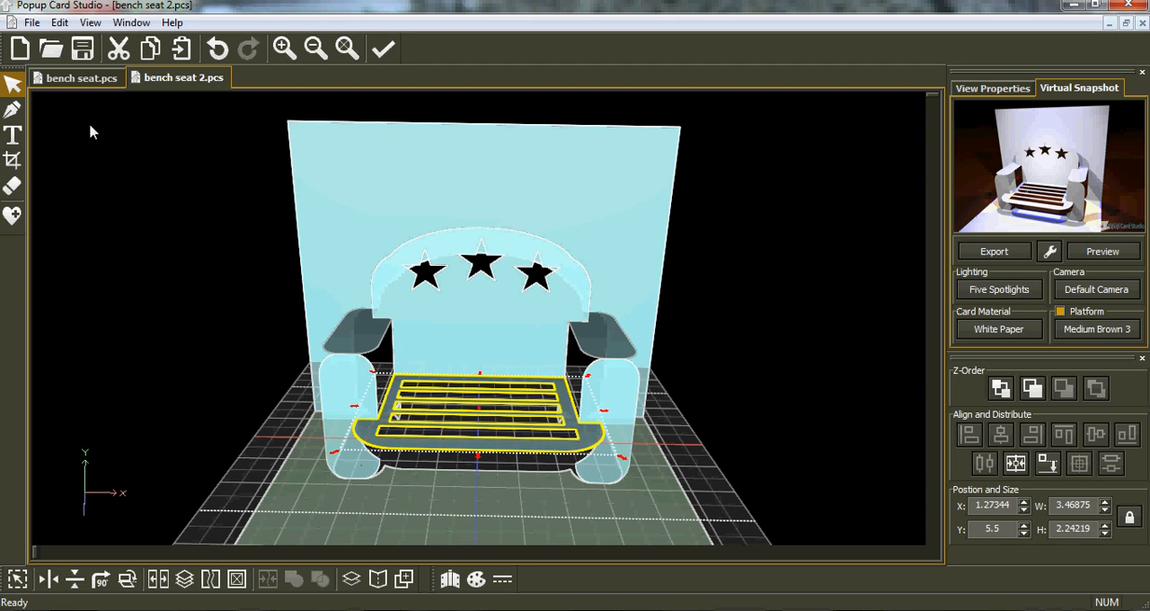
pyautogui.click(59, 23)
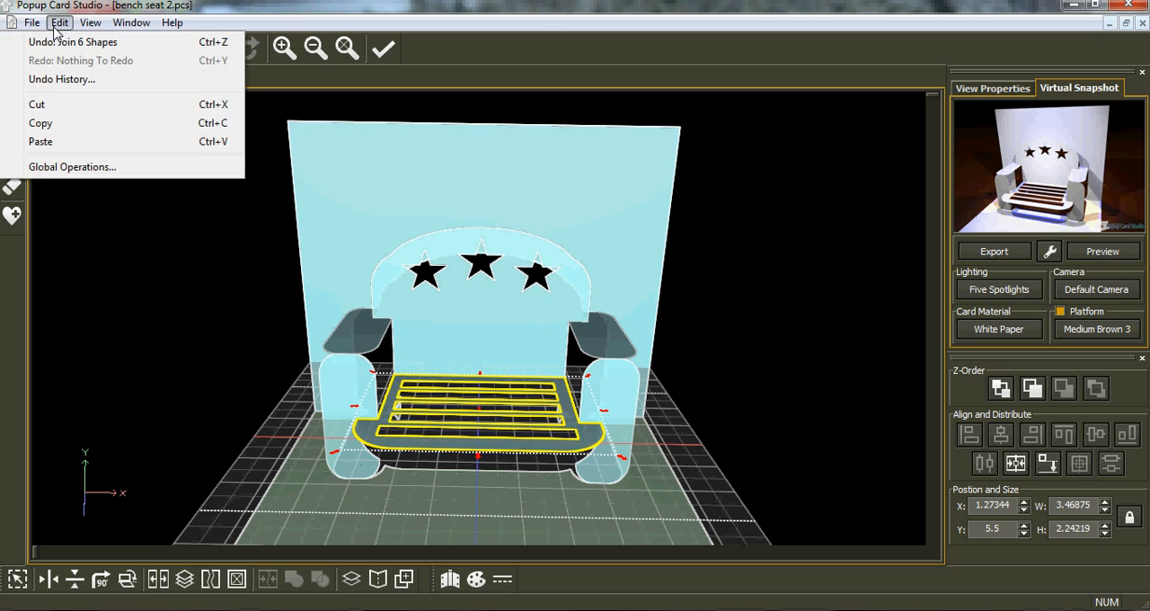
pyautogui.click(63, 127)
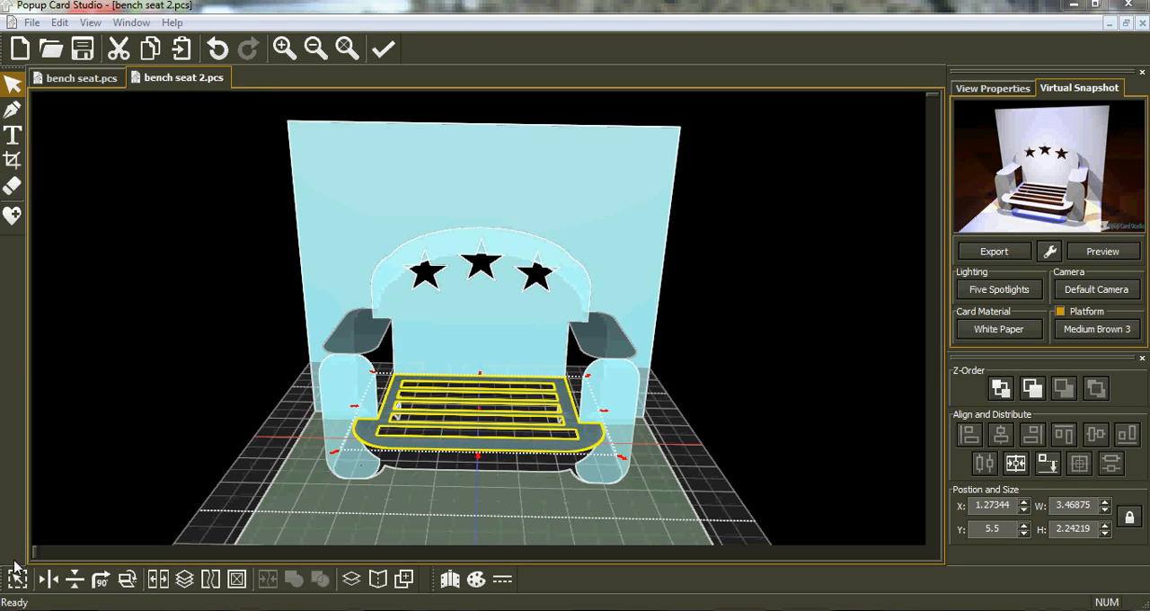
# Step: Switch to Make The Cut, paste the slatted seat onto the mat and move it down to about X 1.29, Y 2.75
pyautogui.click(16, 609)
pyautogui.click(61, 275)
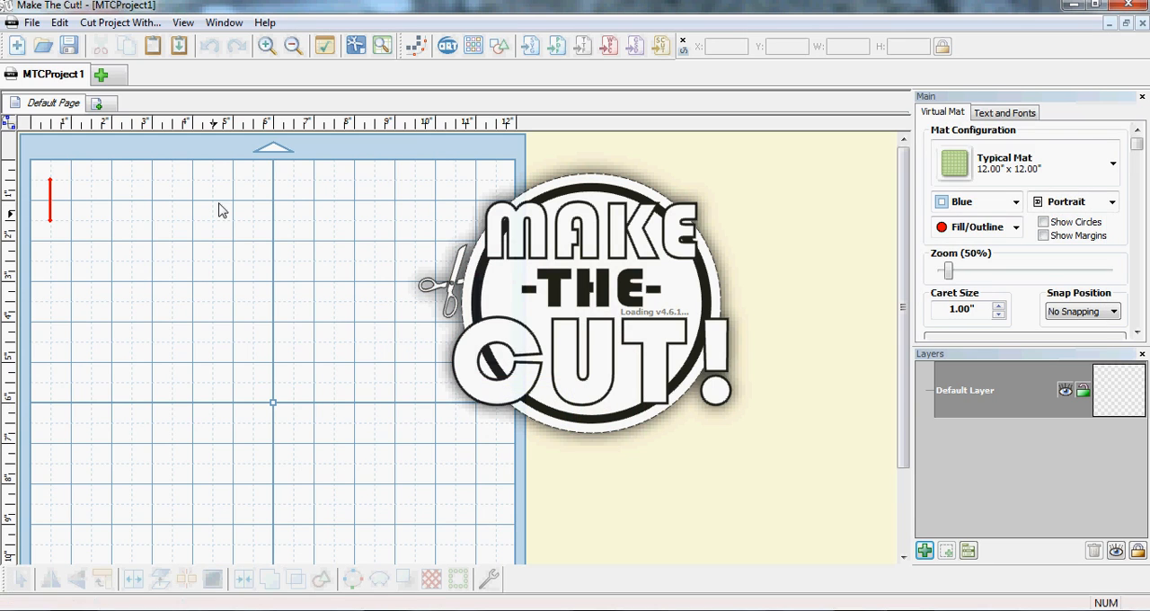
pyautogui.click(33, 22)
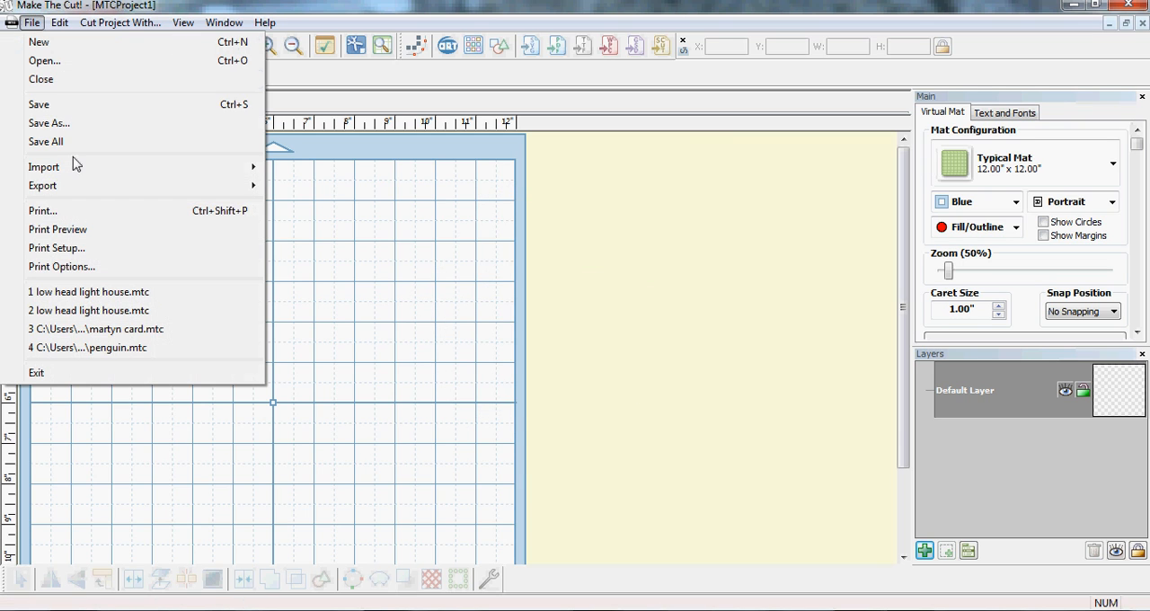
pyautogui.click(225, 21)
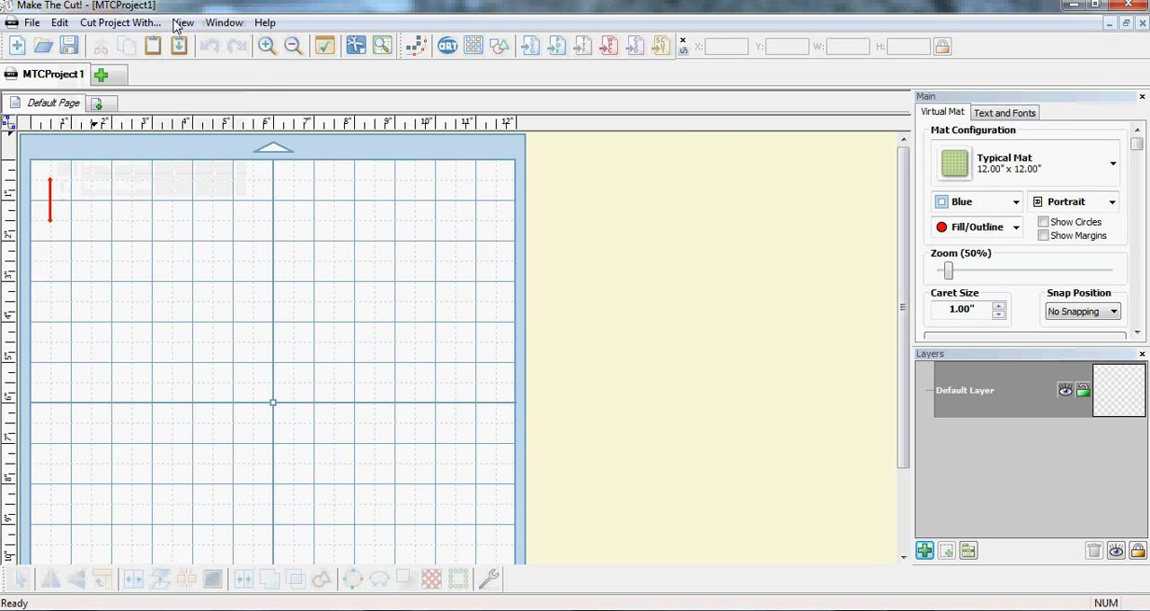
pyautogui.click(179, 46)
pyautogui.moveTo(153, 222); pyautogui.dragTo(164, 305)
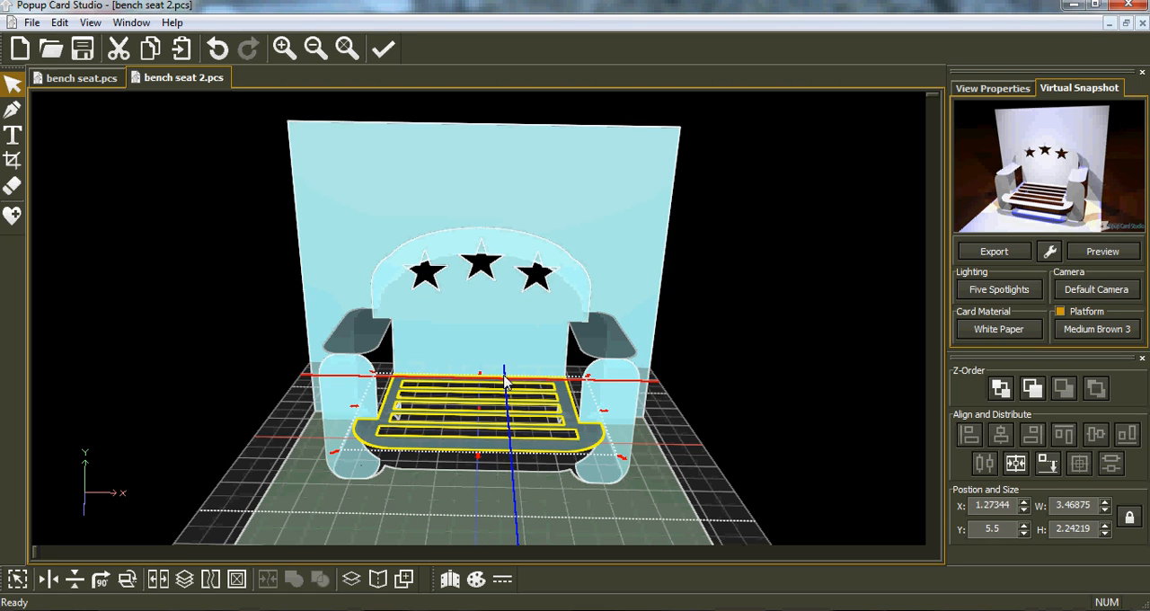
# Step: Copy the star backrest from Popup Card Studio, paste it into the Make The Cut project and arrange it directly above the seat
pyautogui.click(497, 337)
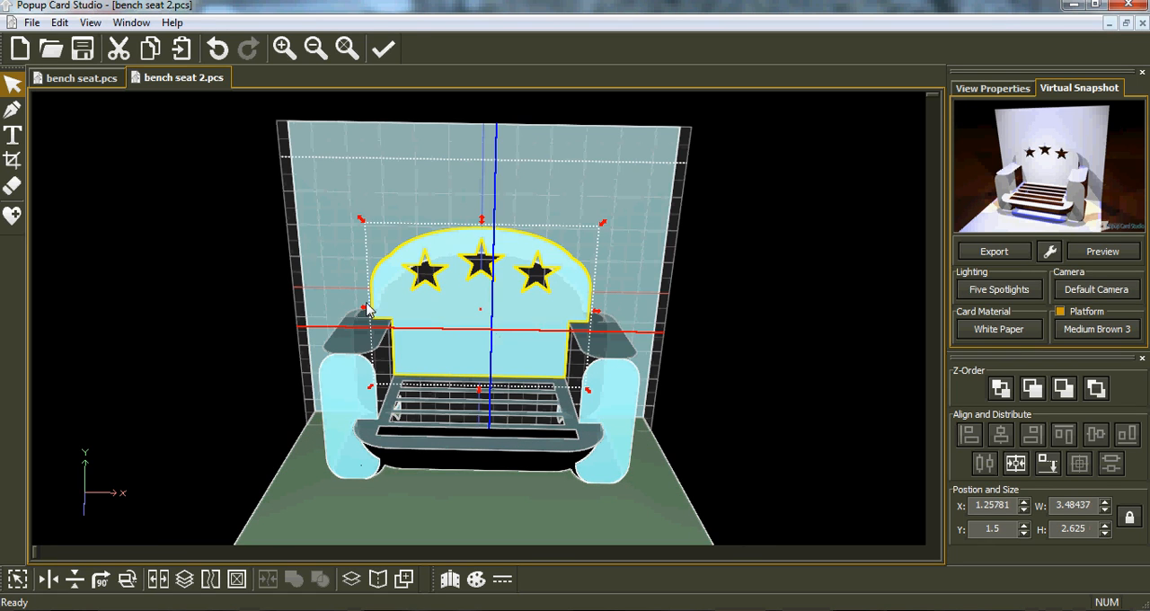
pyautogui.click(150, 52)
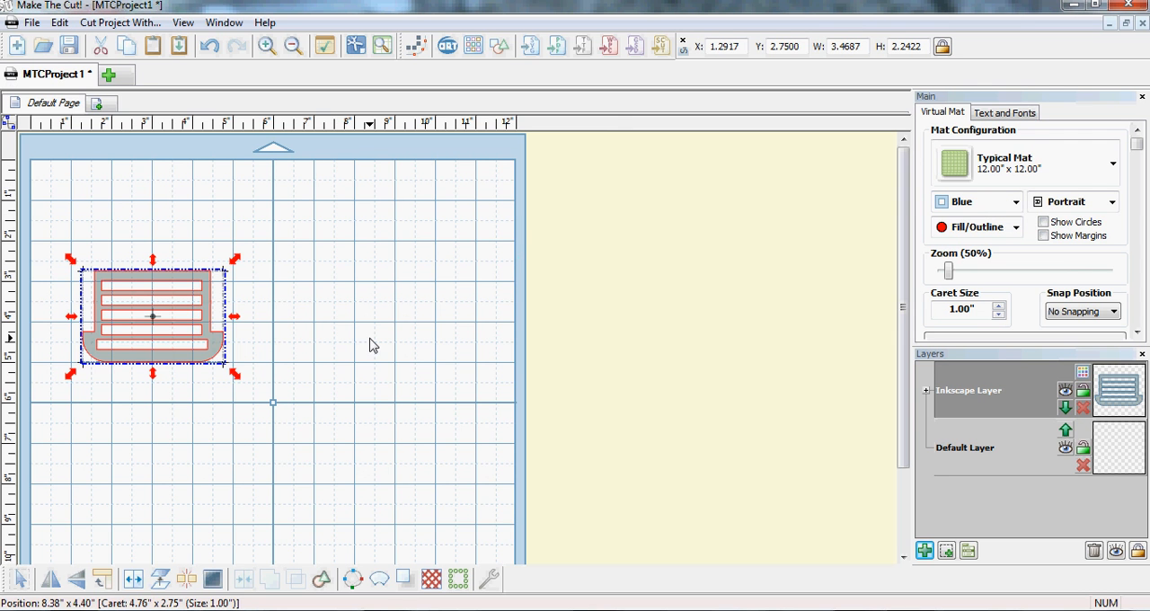
pyautogui.click(179, 46)
pyautogui.moveTo(297, 325); pyautogui.dragTo(164, 217)
pyautogui.moveTo(283, 429); pyautogui.dragTo(61, 142)
pyautogui.moveTo(139, 254); pyautogui.dragTo(147, 297)
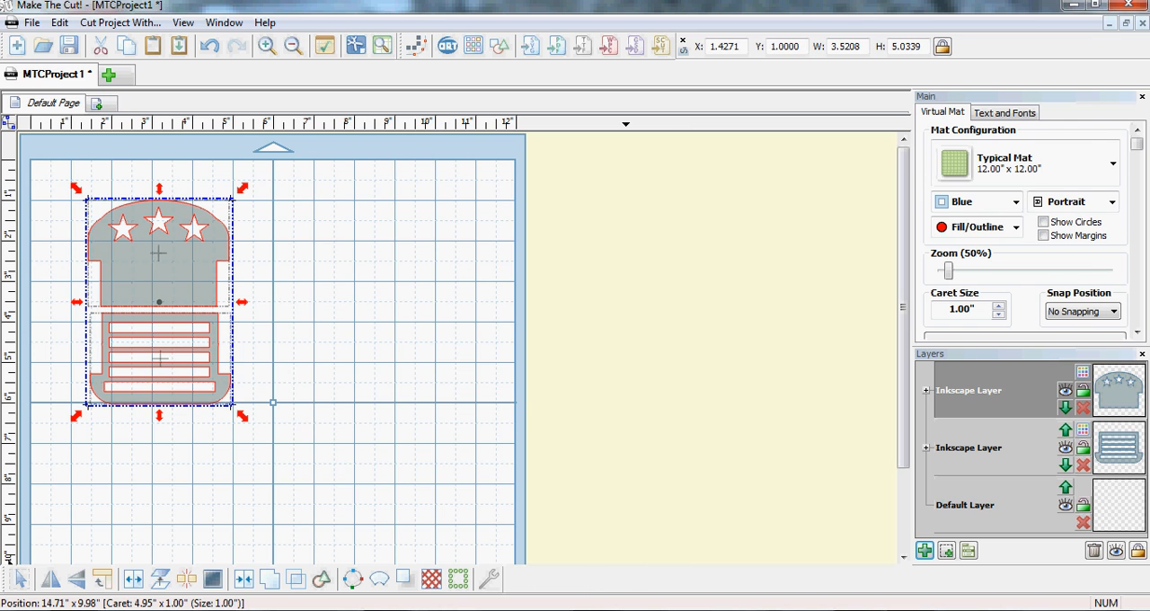
# Step: Switch to IrfanView to display the 00.jpg website banner
pyautogui.moveTo(403, 603)
pyautogui.click(489, 534)
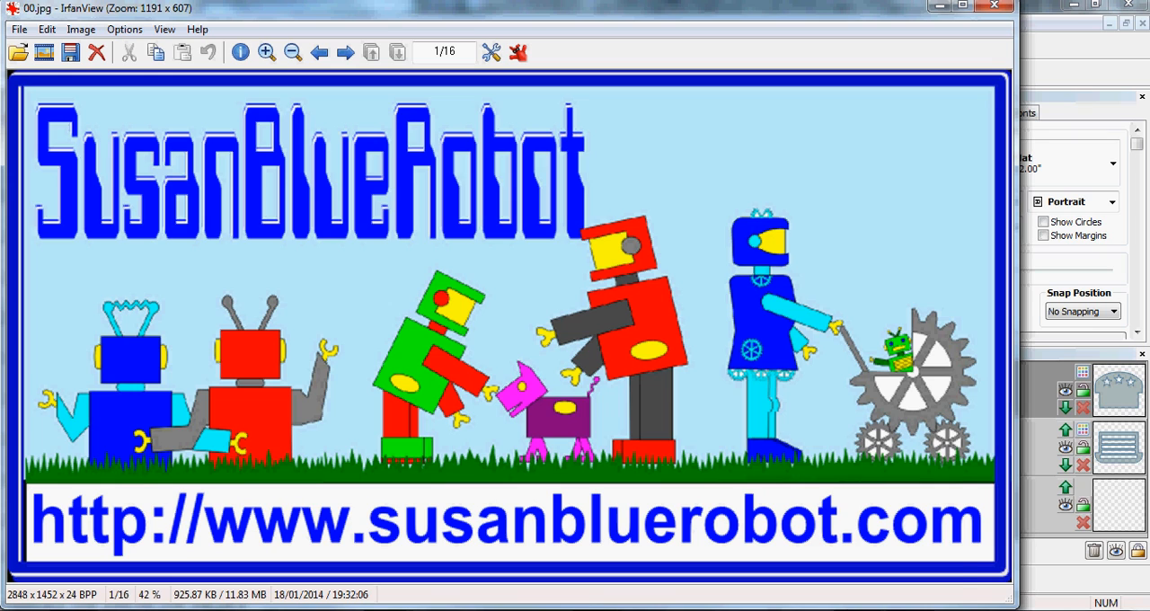
pyautogui.click(880, 595)
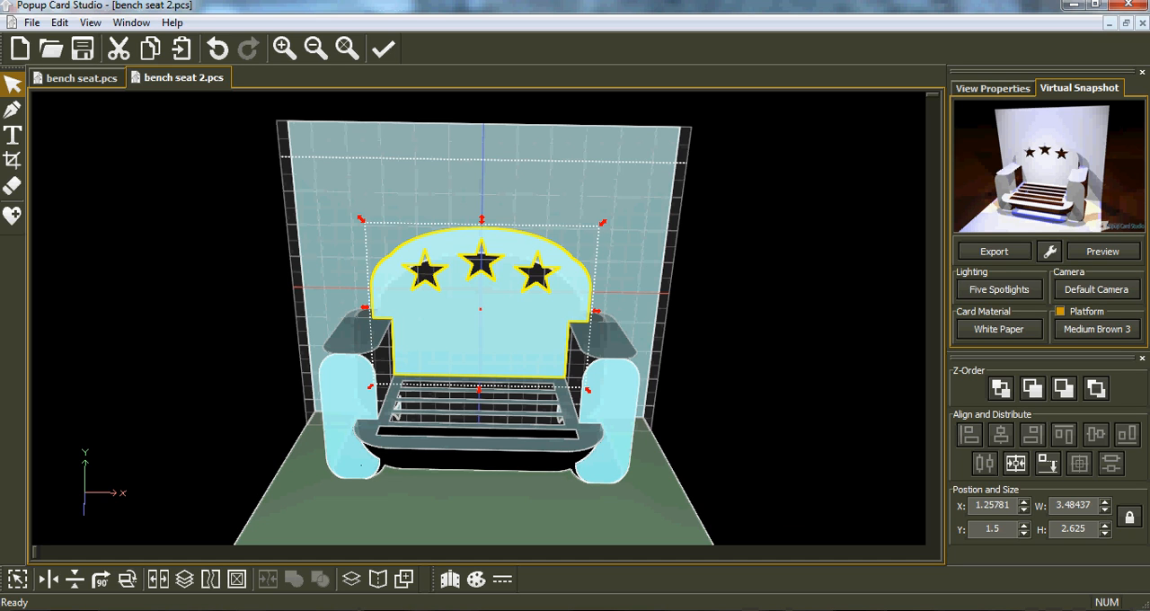
pyautogui.moveTo(431, 609)
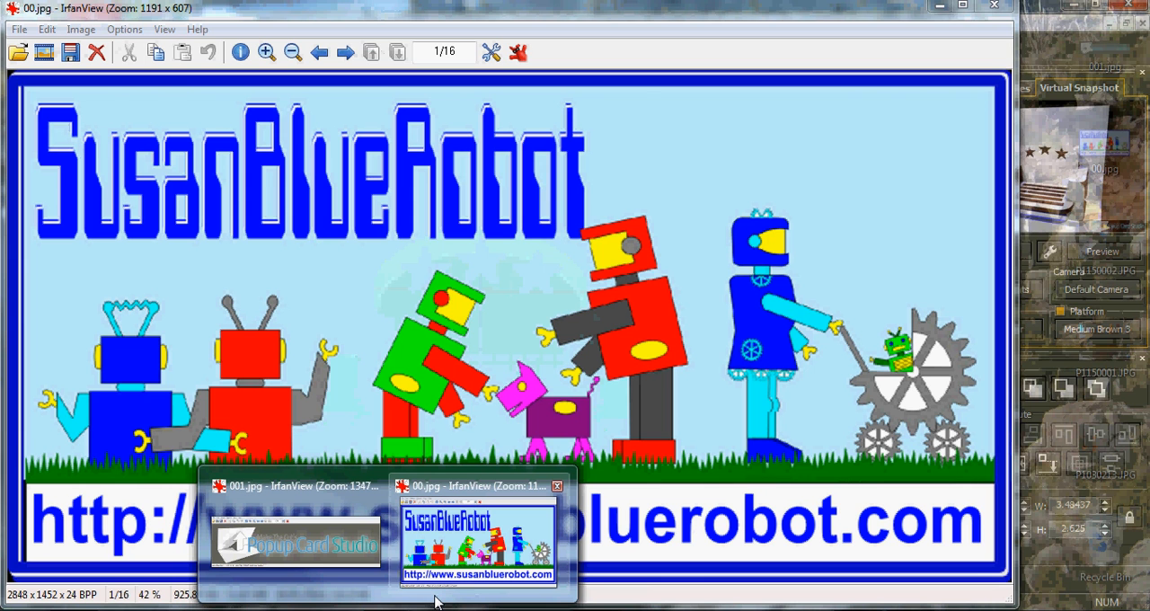
pyautogui.click(435, 595)
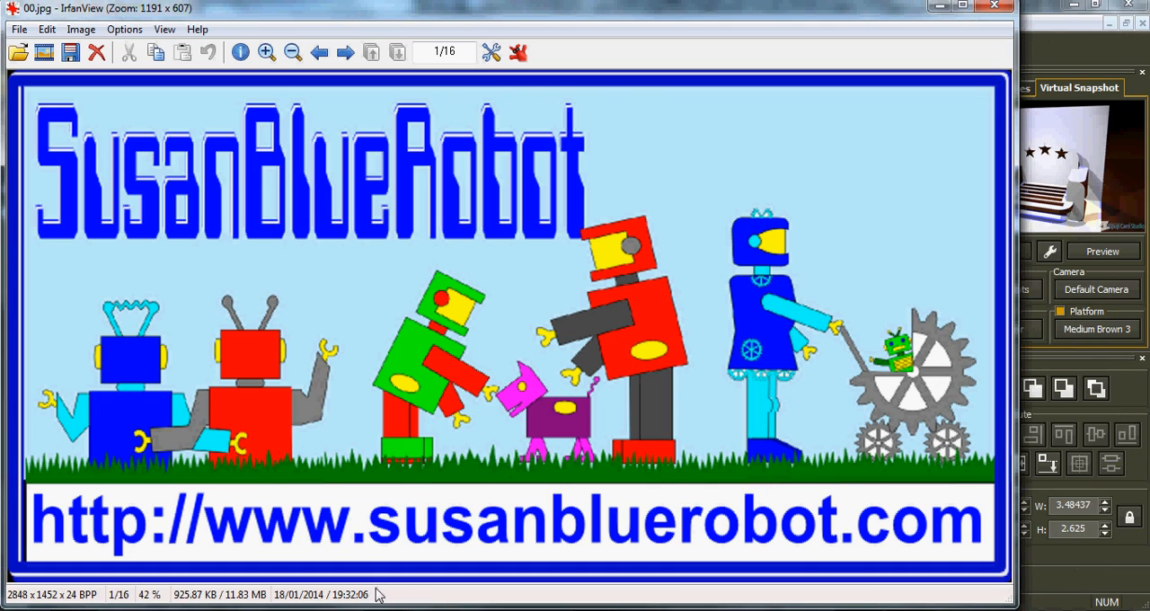